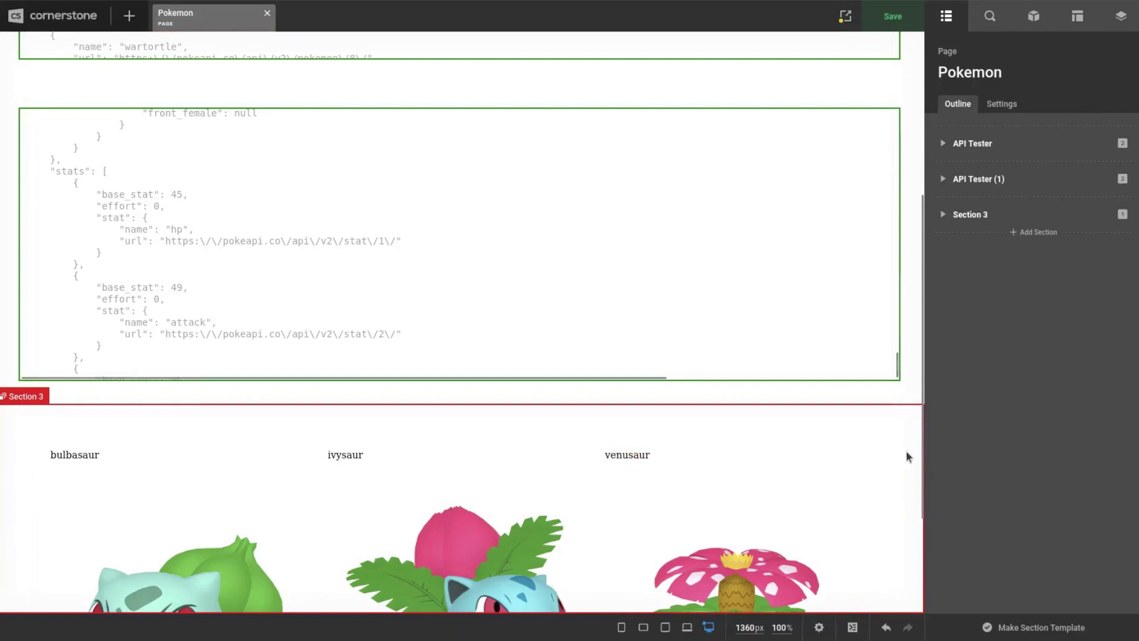
# Centre-align the Pokemon name Text and enlarge it to 2.6 em.
pyautogui.scroll(-2, 906, 455)
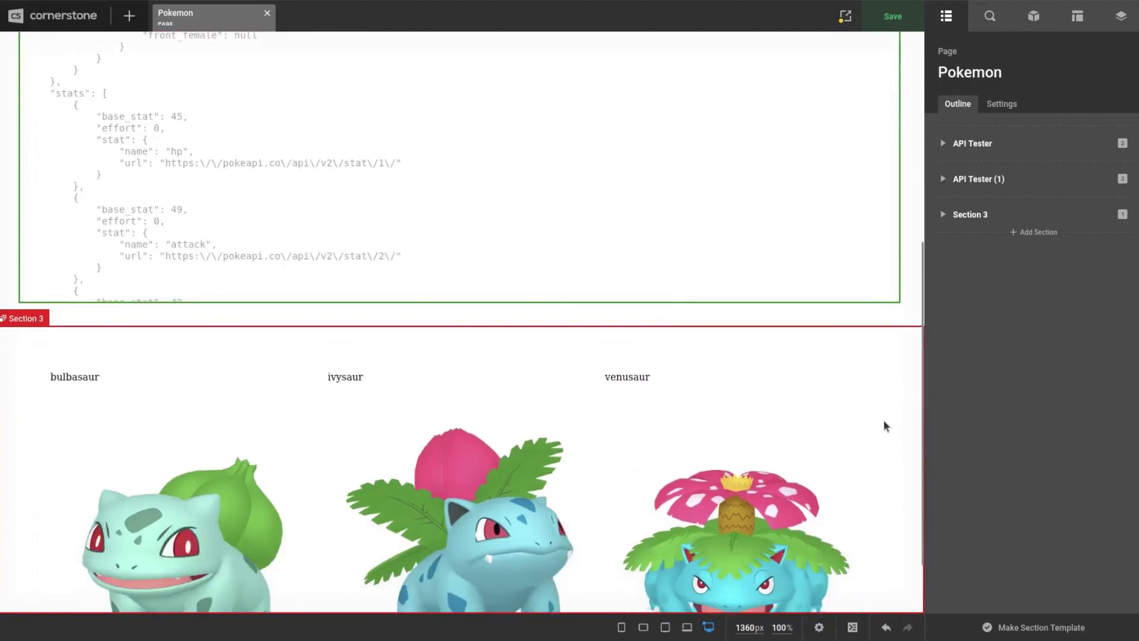
pyautogui.scroll(5, 911, 386)
pyautogui.scroll(-2, 912, 392)
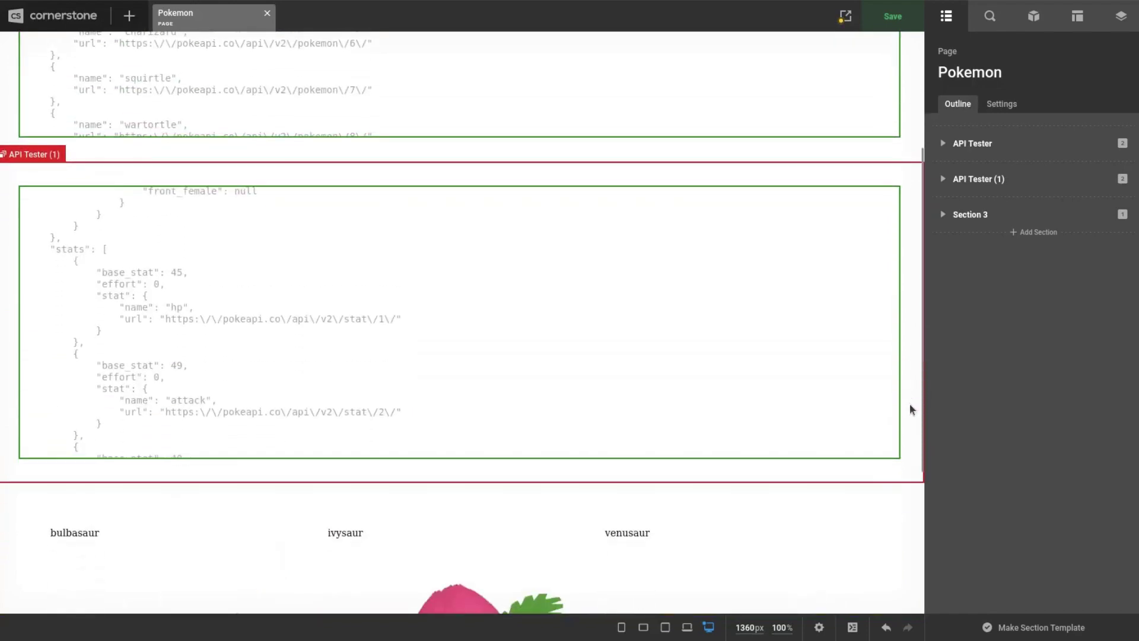
pyautogui.scroll(-5, 911, 477)
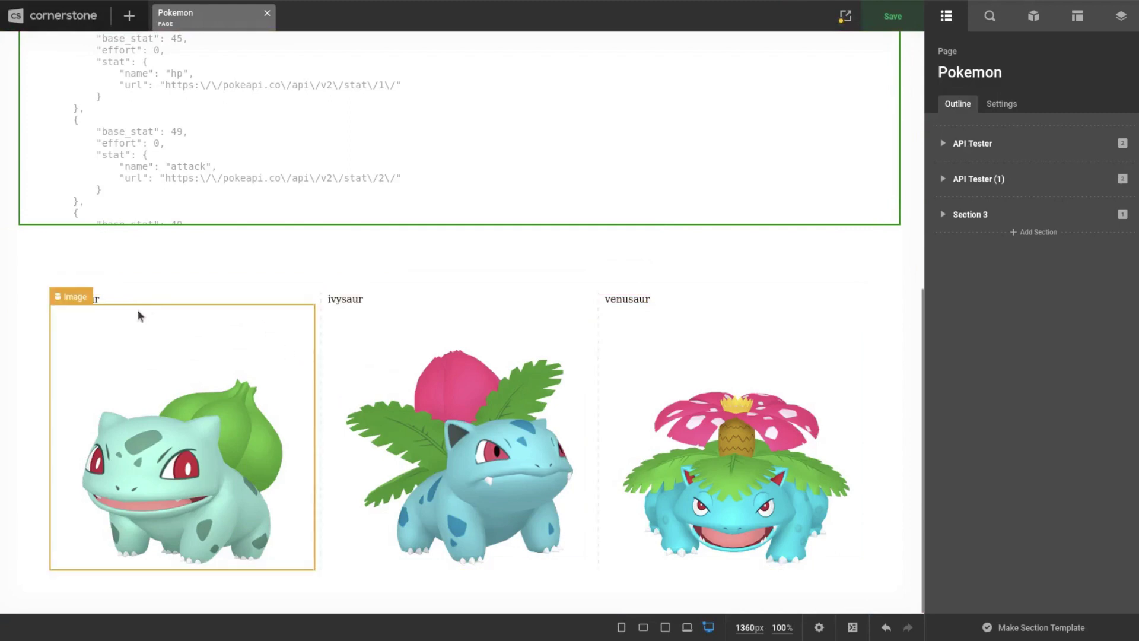
pyautogui.click(113, 299)
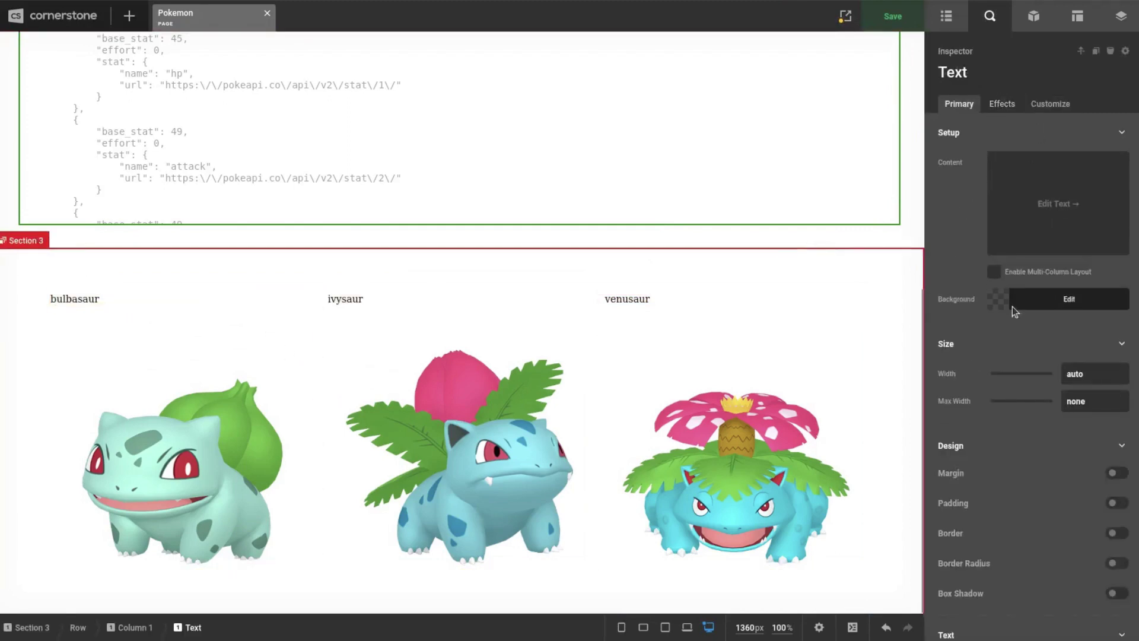
pyautogui.scroll(-6, 982, 291)
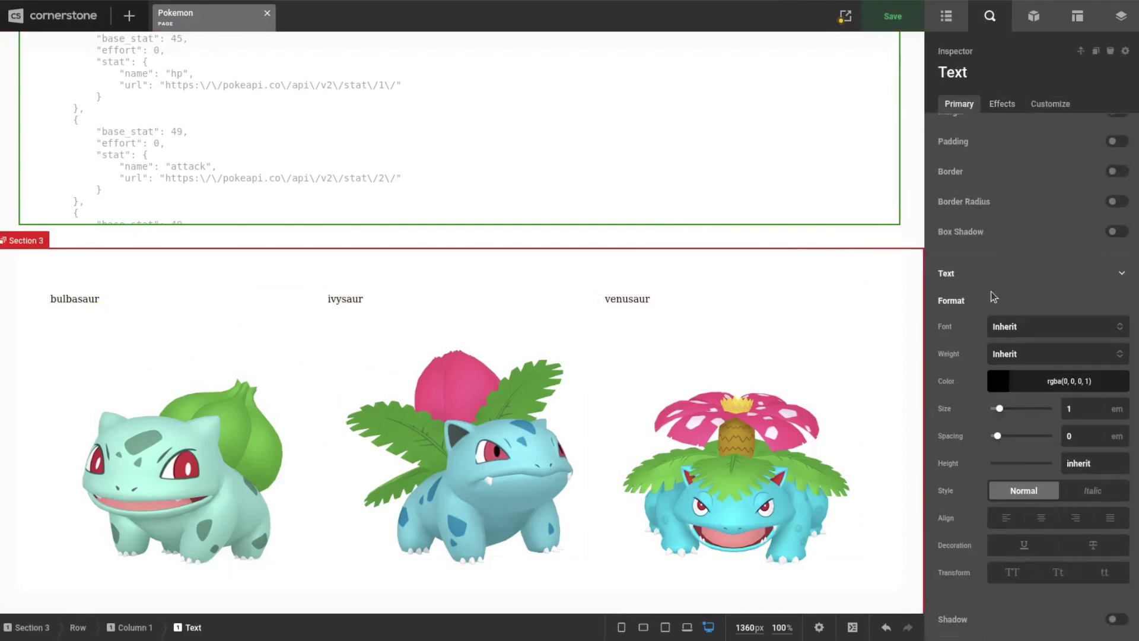
pyautogui.click(1042, 518)
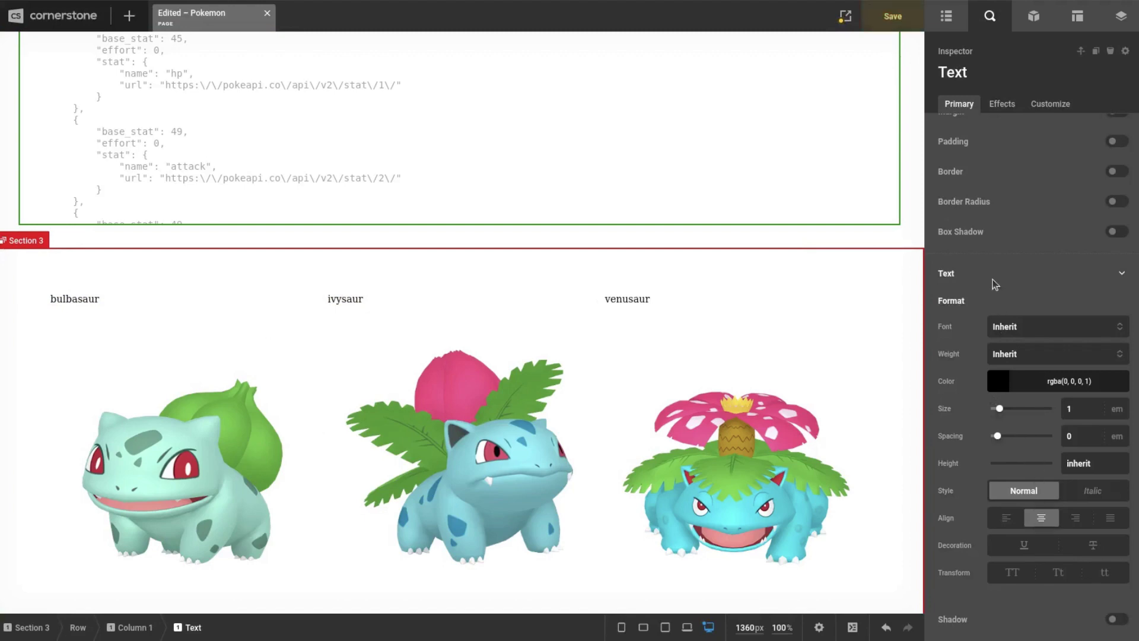
pyautogui.scroll(2, 985, 280)
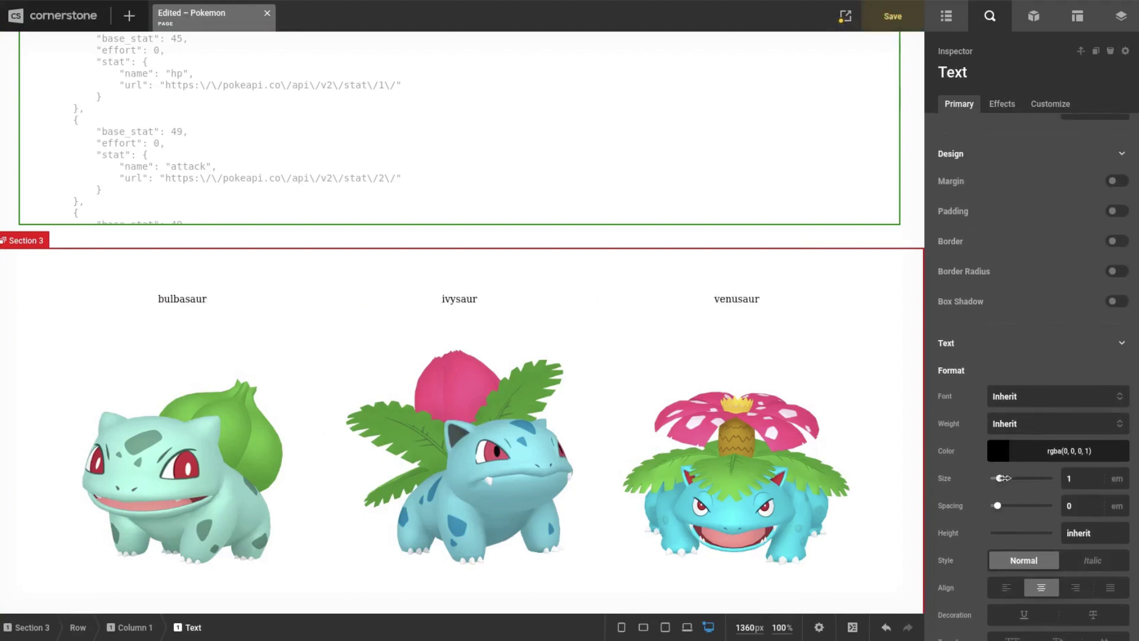
pyautogui.moveTo(1004, 478); pyautogui.dragTo(1024, 478)
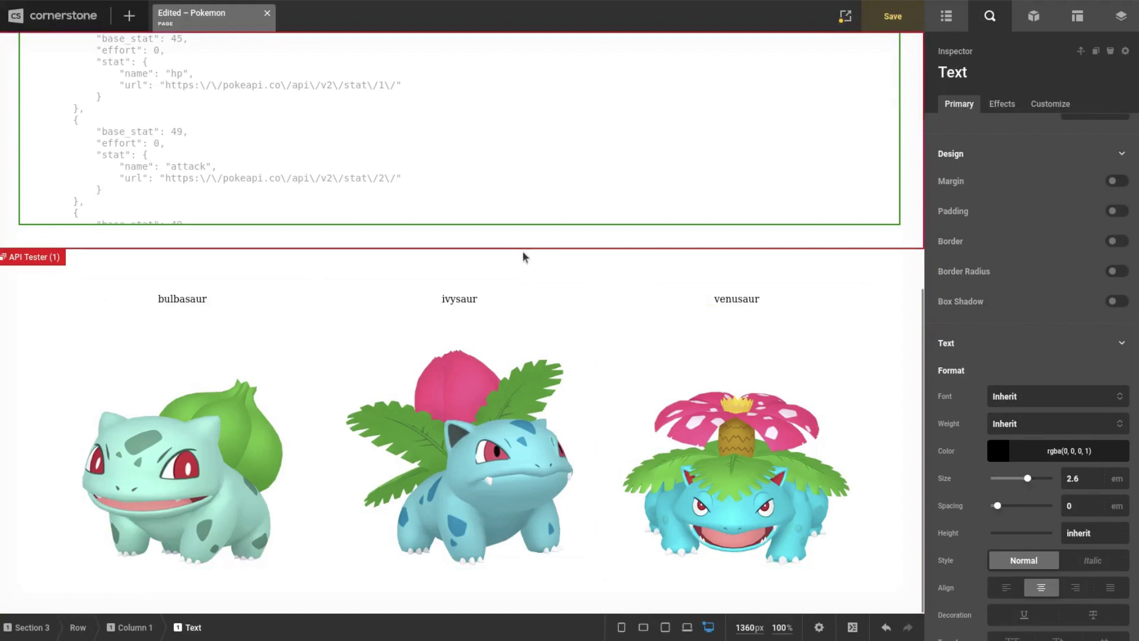
pyautogui.scroll(-1, 651, 373)
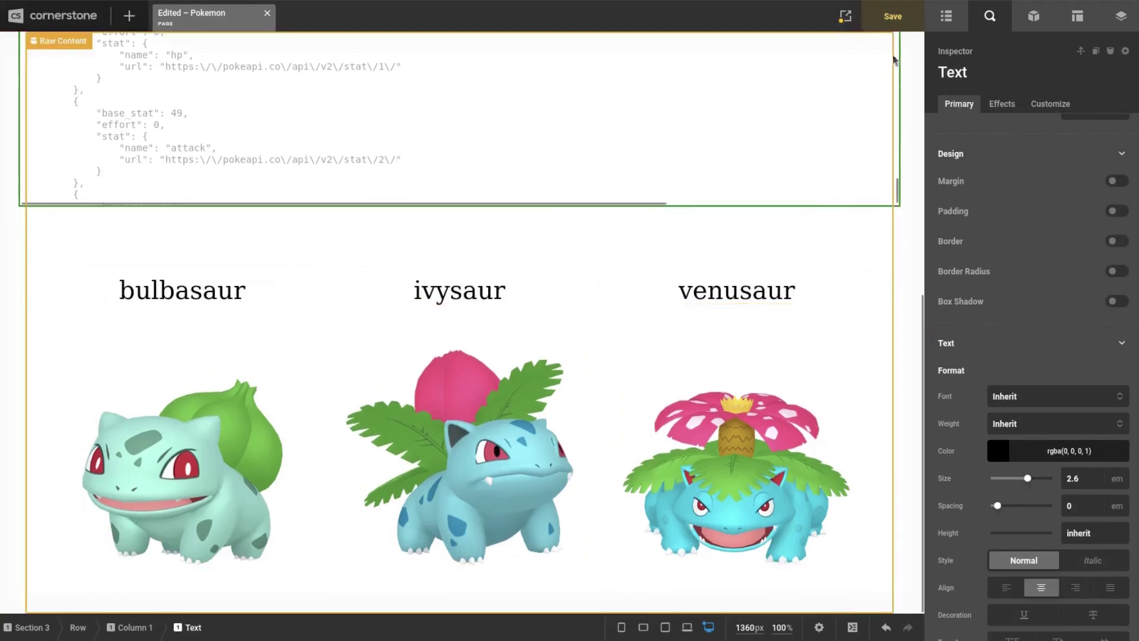
# Show the outline with Singular Pokemon Grab expanded, and scroll the canvas to review the JSON.
pyautogui.click(946, 16)
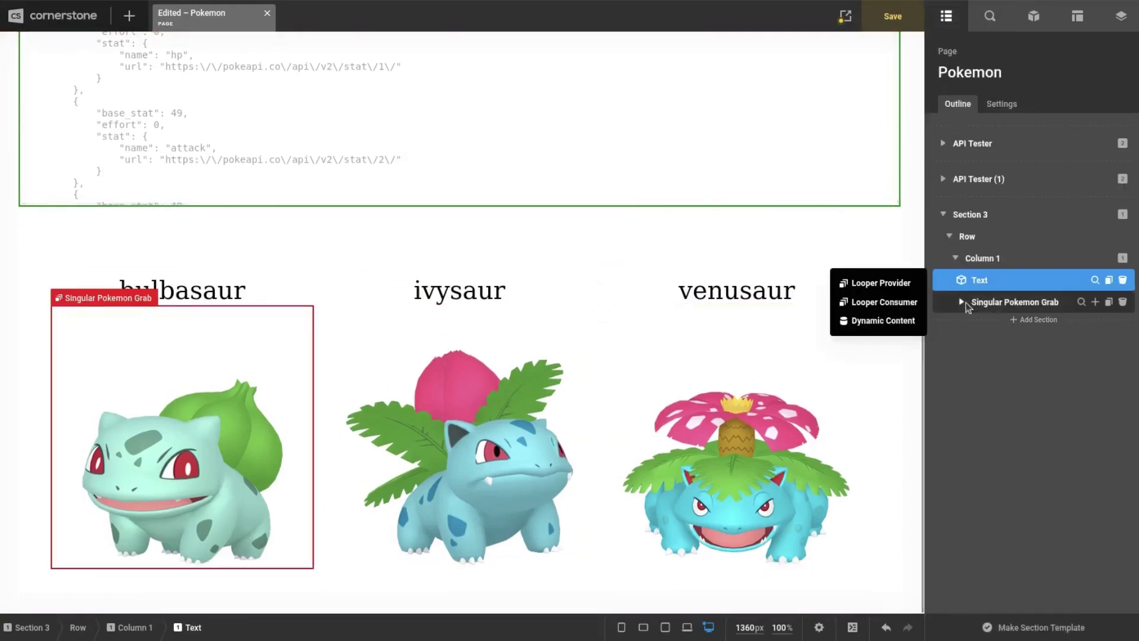
pyautogui.click(962, 302)
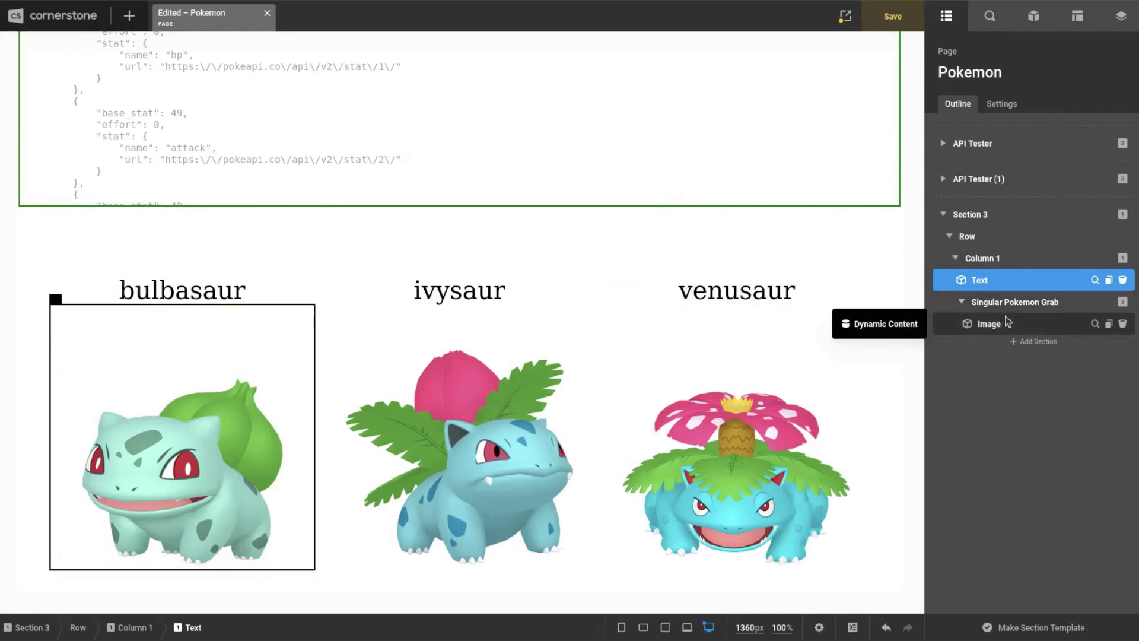
pyautogui.scroll(3, 3, 291)
pyautogui.scroll(1, 3, 282)
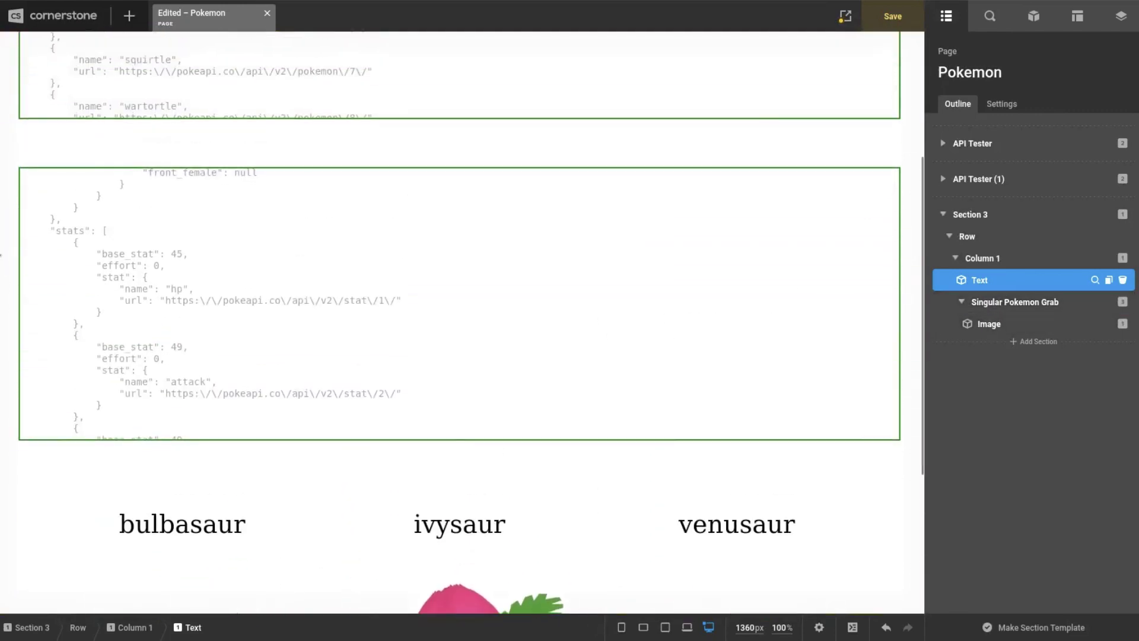
pyautogui.scroll(-3, 131, 245)
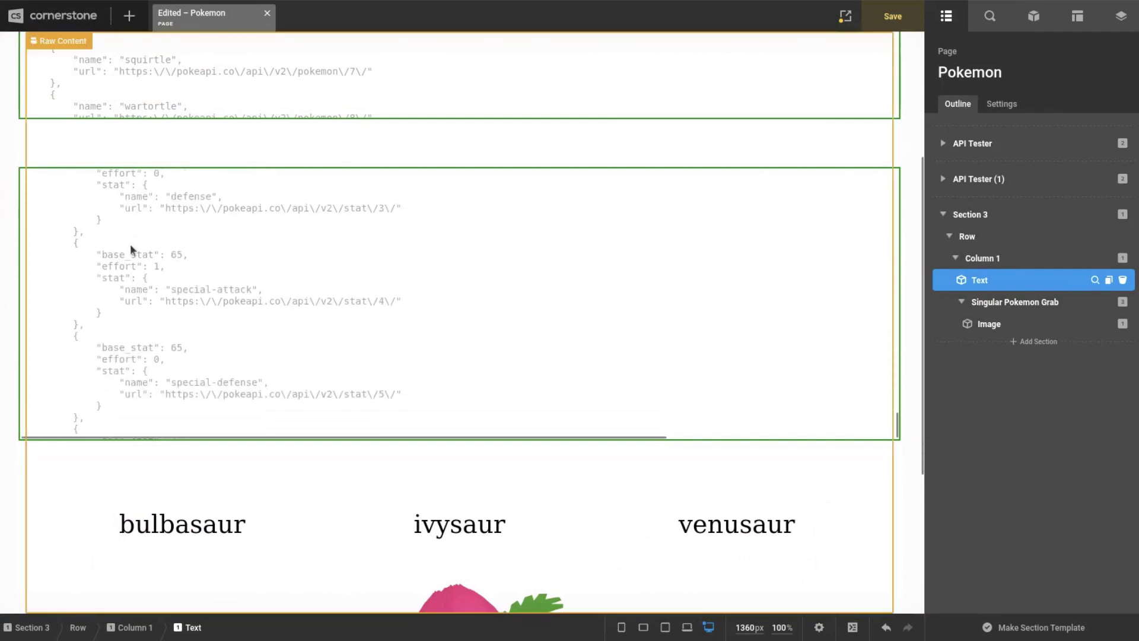
pyautogui.scroll(3, 131, 245)
pyautogui.scroll(-5, 131, 245)
pyautogui.scroll(-3, 130, 245)
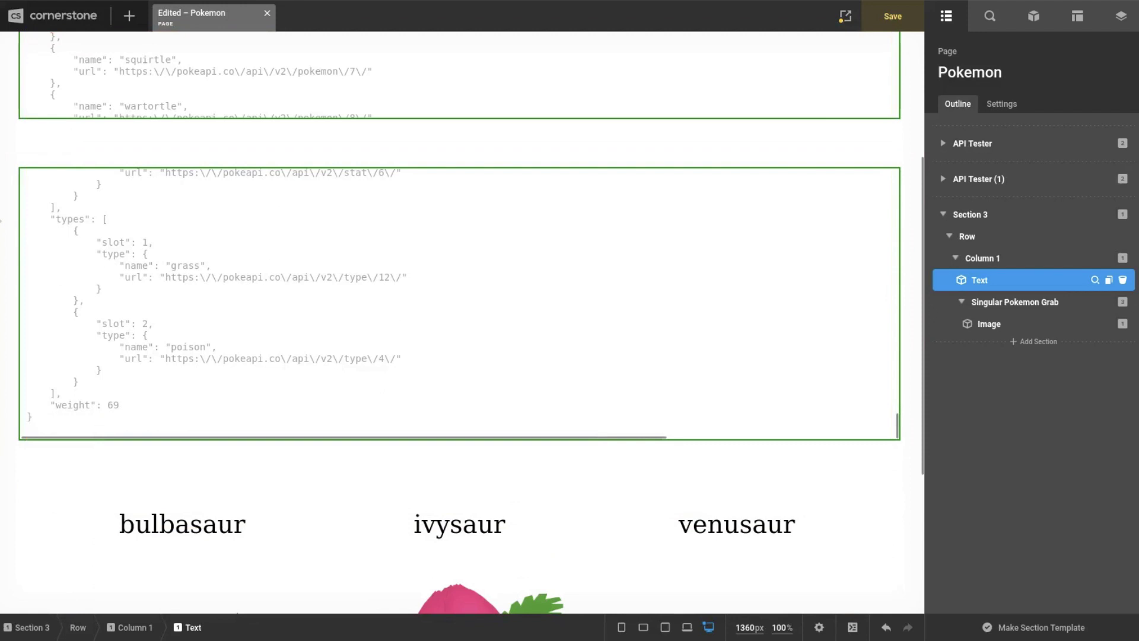
pyautogui.scroll(-1, 3, 256)
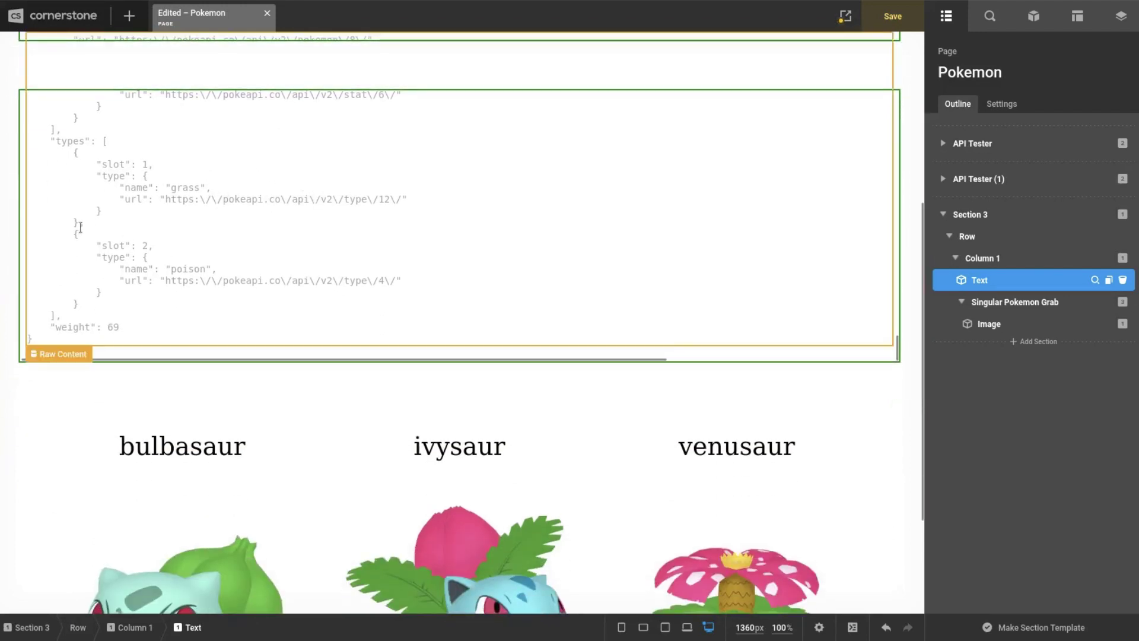
pyautogui.scroll(-2, 6, 267)
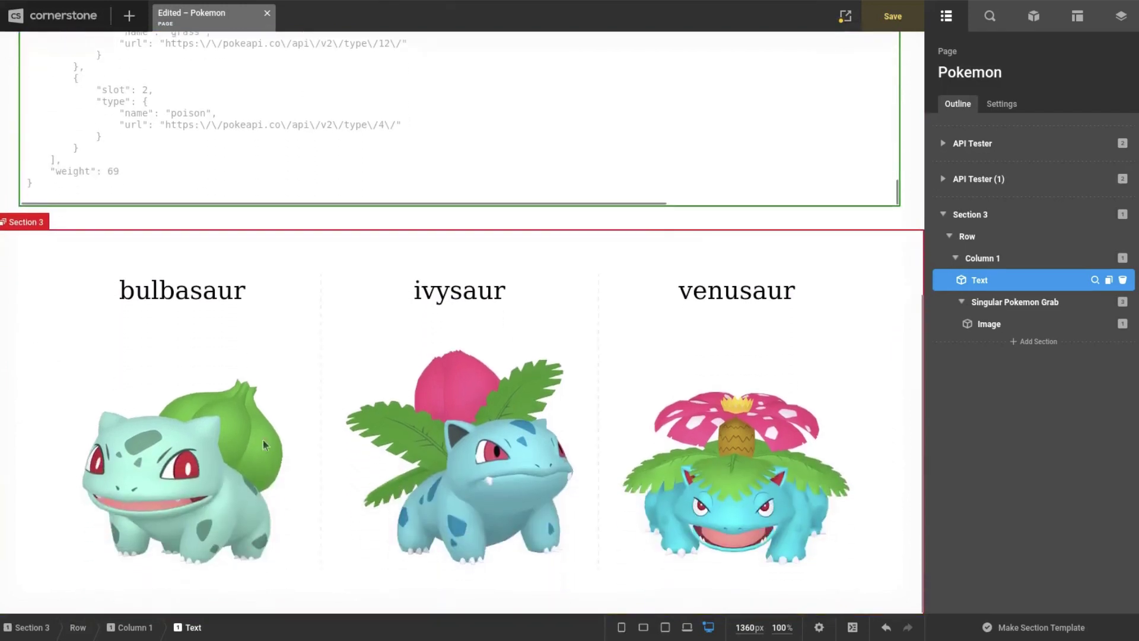
pyautogui.scroll(2, 20, 359)
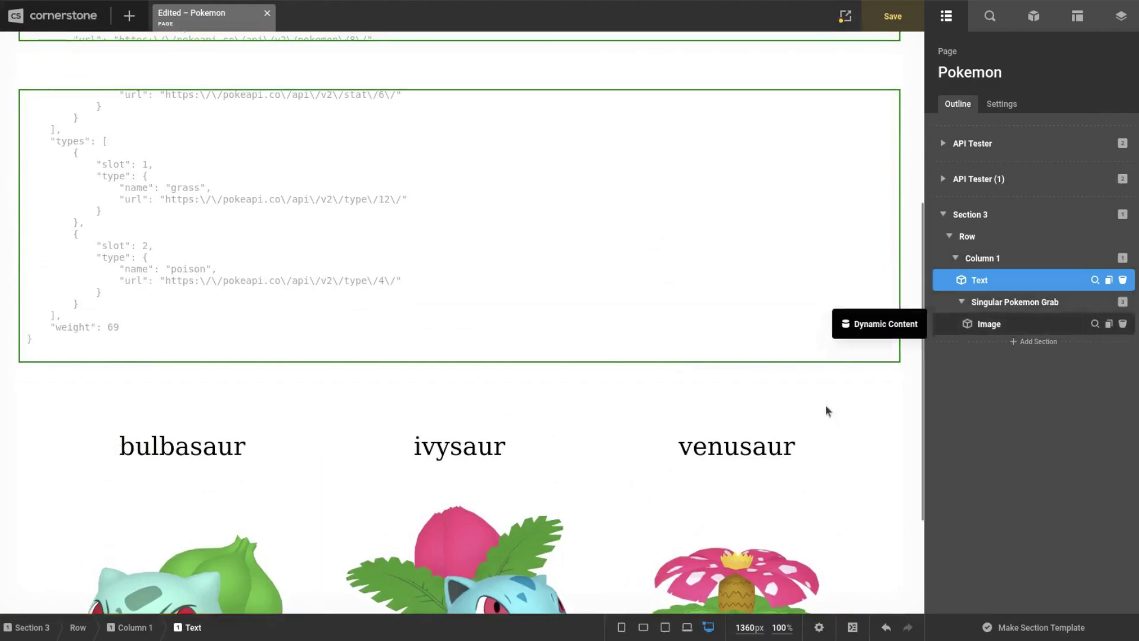
pyautogui.scroll(-3, 908, 385)
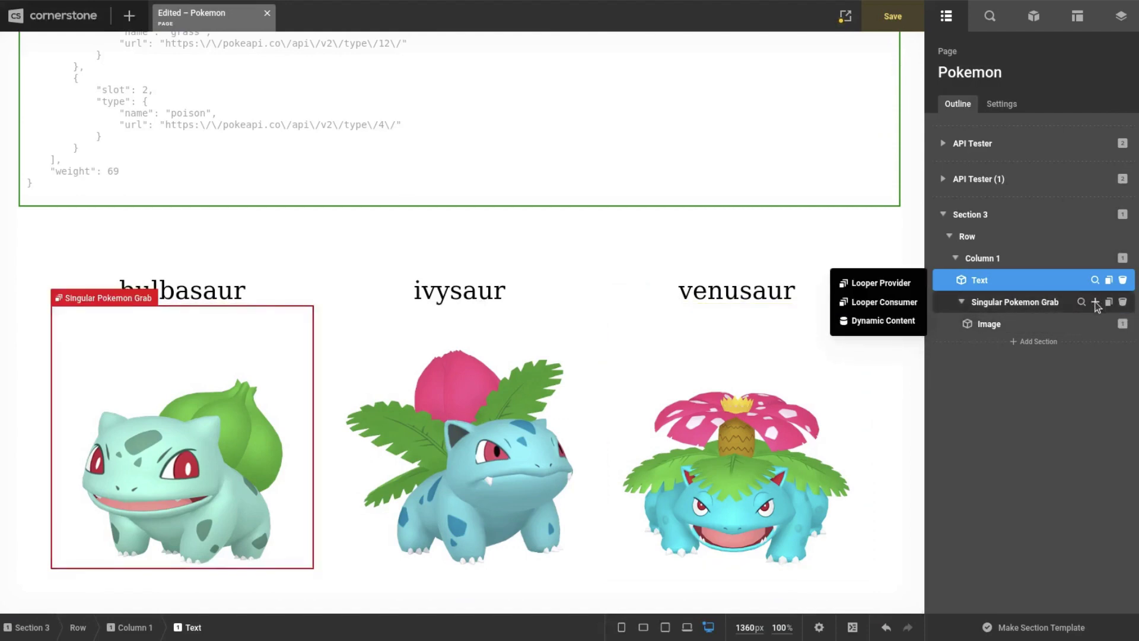
# Add a Div element inside Singular Pokemon Grab by searching 'div'.
pyautogui.click(1096, 303)
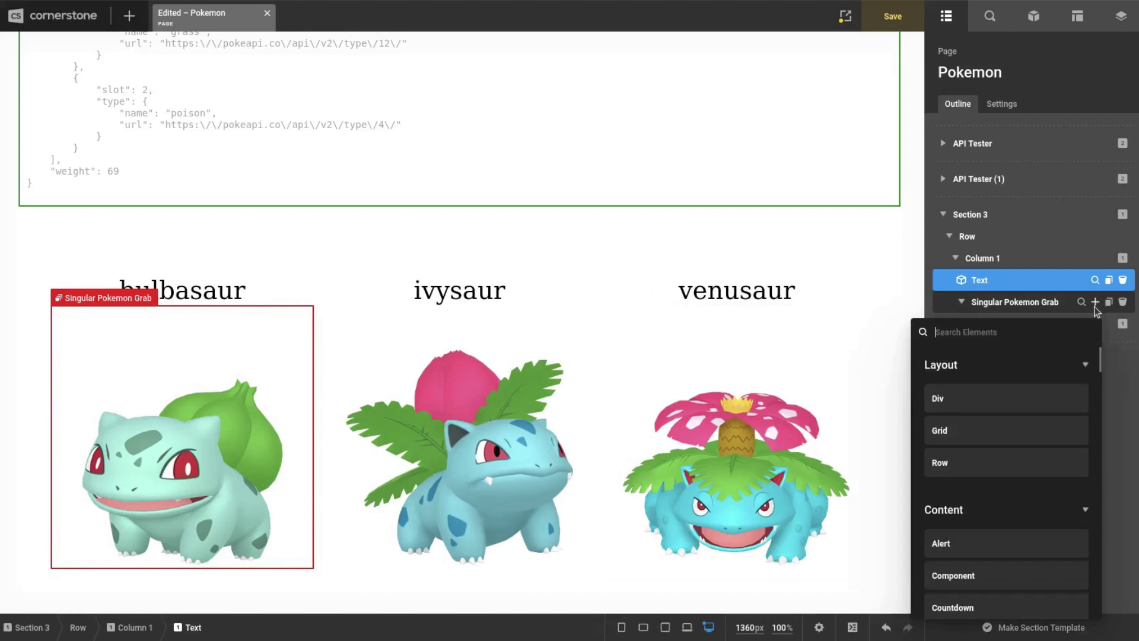
pyautogui.write('t')
pyautogui.press('BackSpace')
pyautogui.write('div')
pyautogui.click(984, 405)
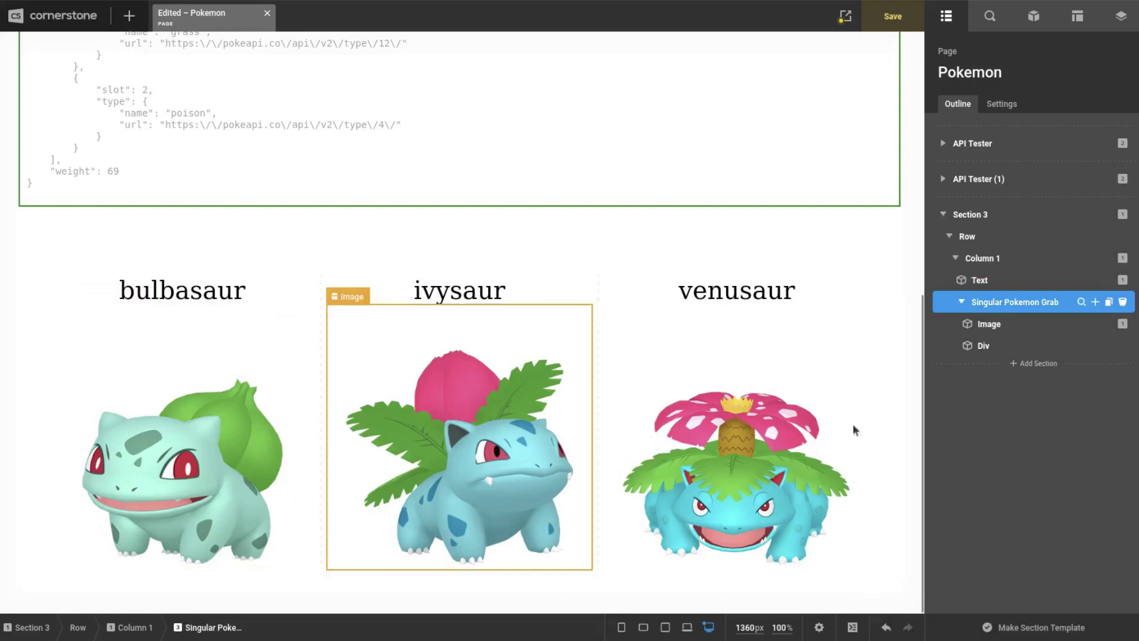
# Enable flexbox on the new Div with Direction set to row.
pyautogui.scroll(-3, 693, 401)
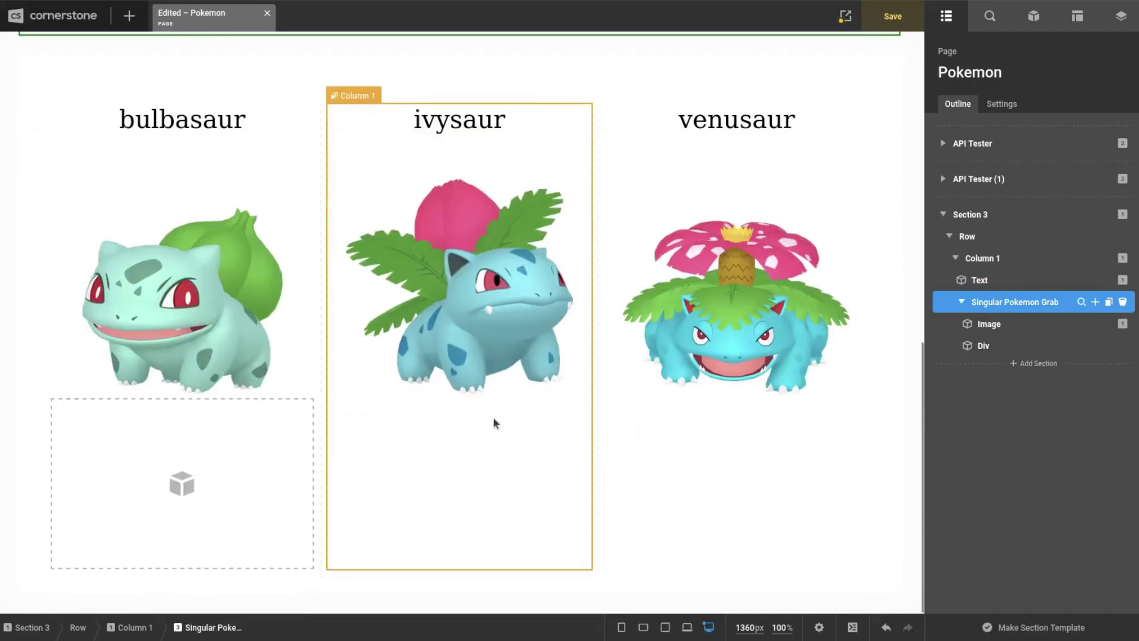
pyautogui.click(1085, 348)
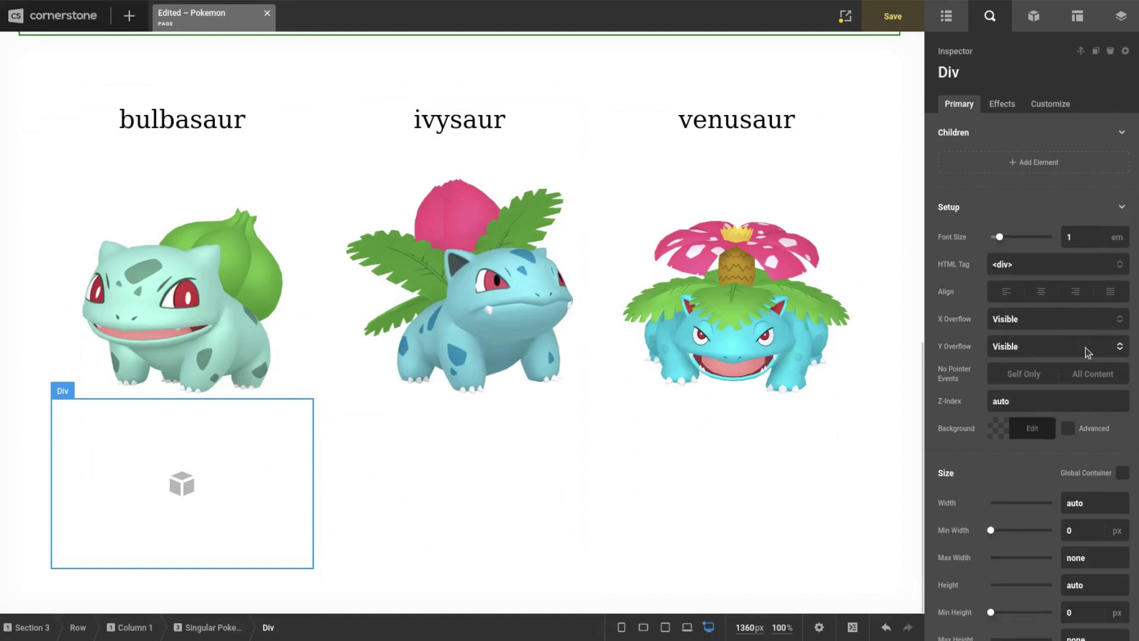
pyautogui.scroll(-5, 982, 318)
pyautogui.scroll(-3, 985, 326)
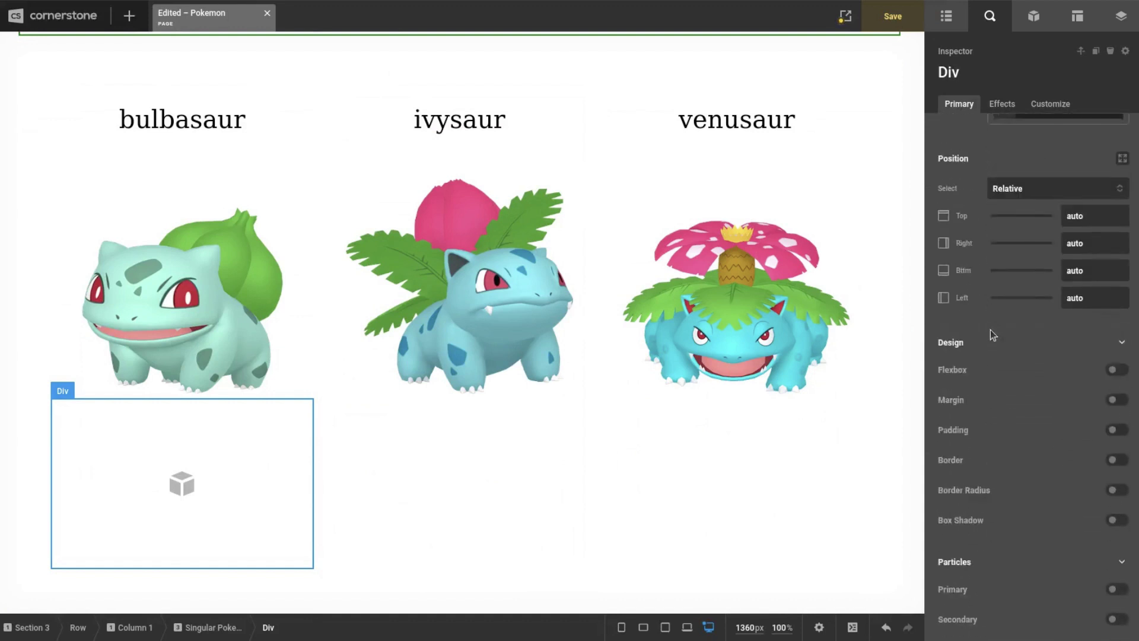
pyautogui.click(1115, 370)
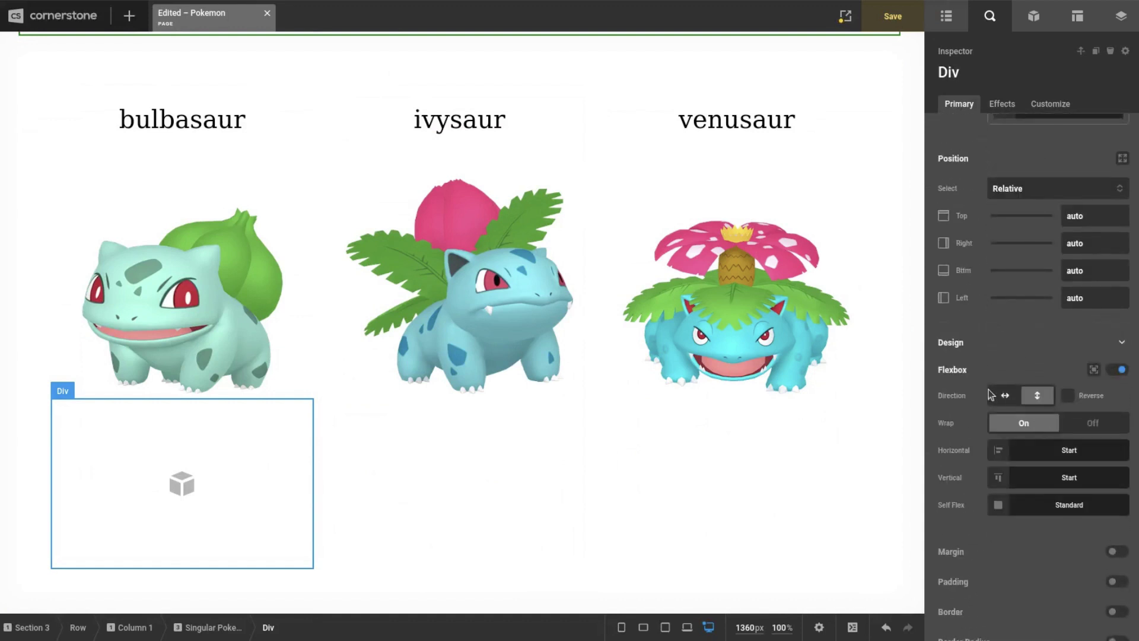
pyautogui.click(1005, 395)
# Add a Text element inside the flexbox Div.
pyautogui.click(946, 18)
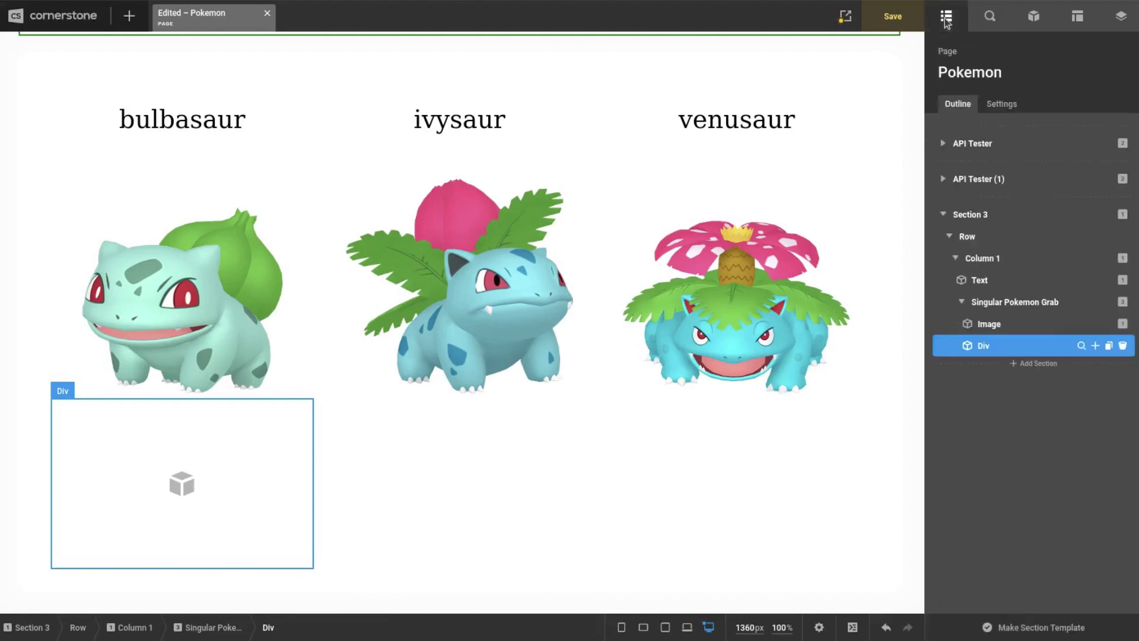
pyautogui.click(1095, 345)
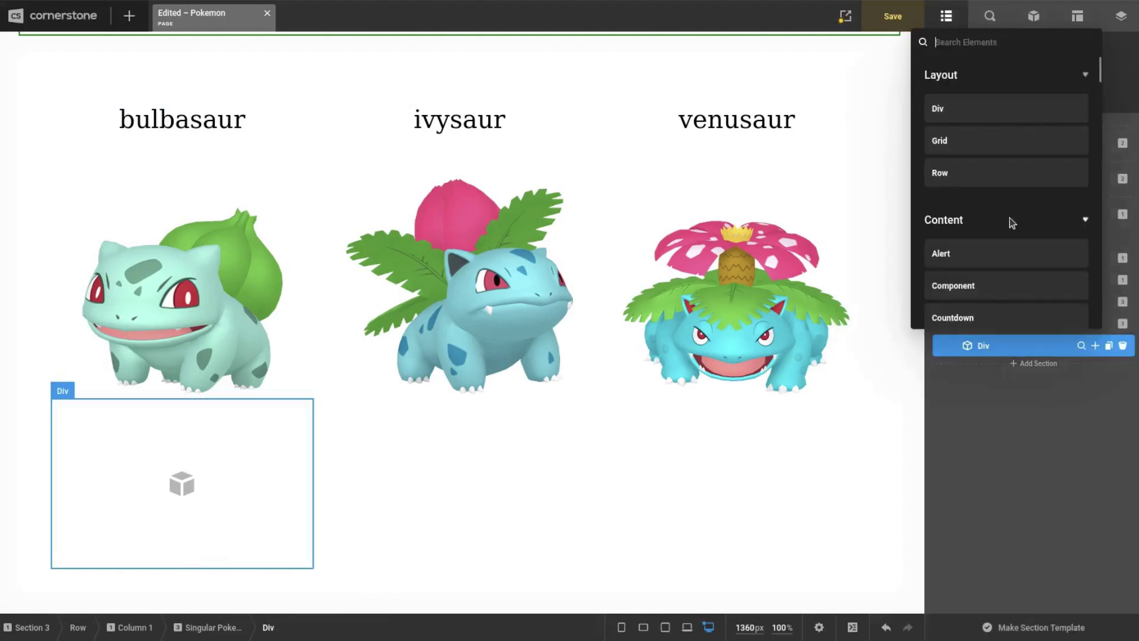
pyautogui.write('text')
pyautogui.click(974, 120)
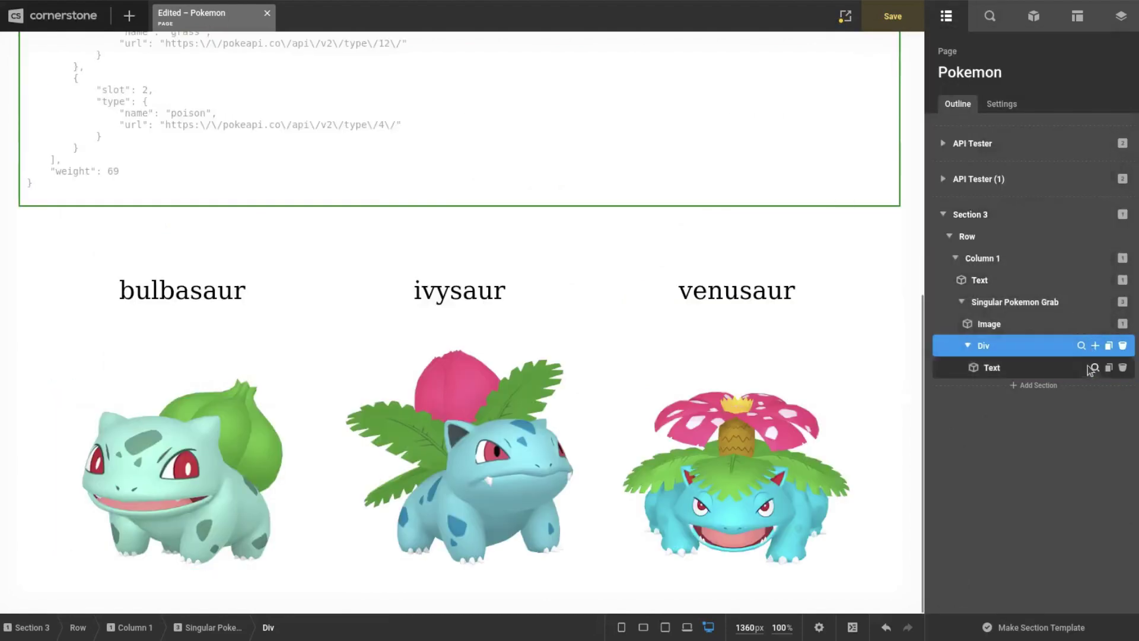
# Replace the Text's placeholder content with 'Types:' in the HTML editor.
pyautogui.click(1094, 368)
pyautogui.click(1012, 186)
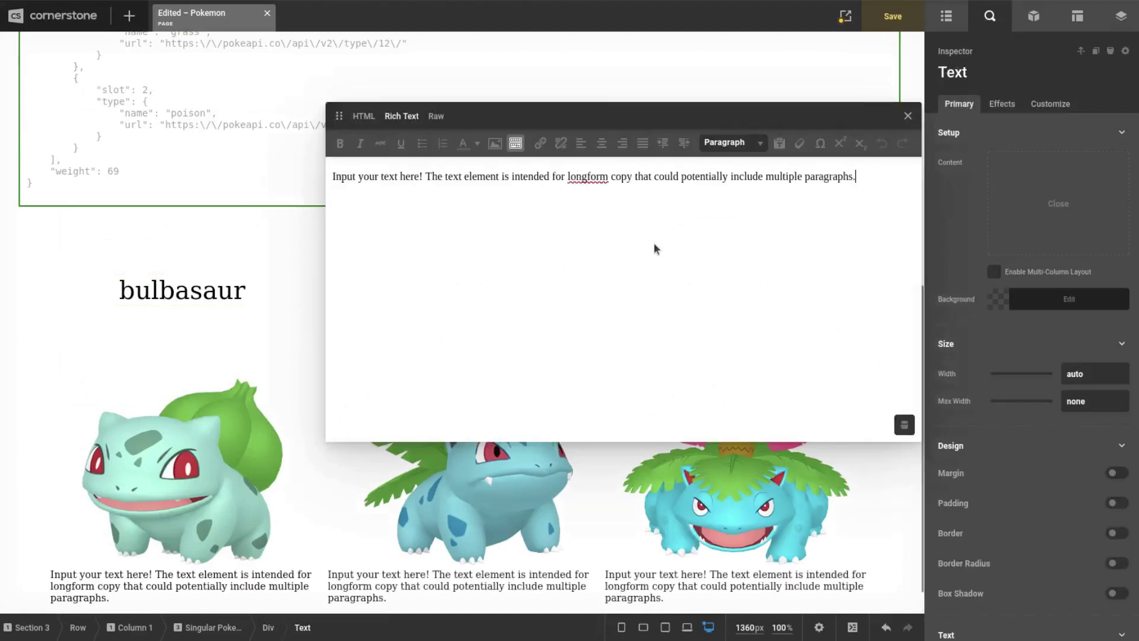
pyautogui.write('dd')
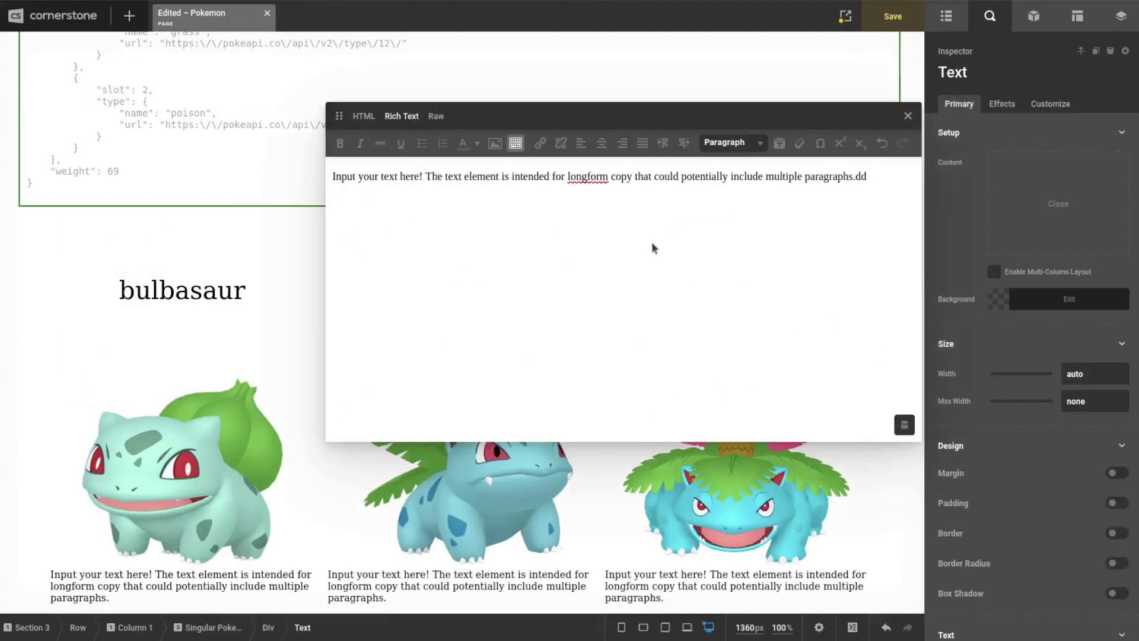
pyautogui.click(363, 115)
pyautogui.hotkey('ctrl', 'a')
pyautogui.press('BackSpace')
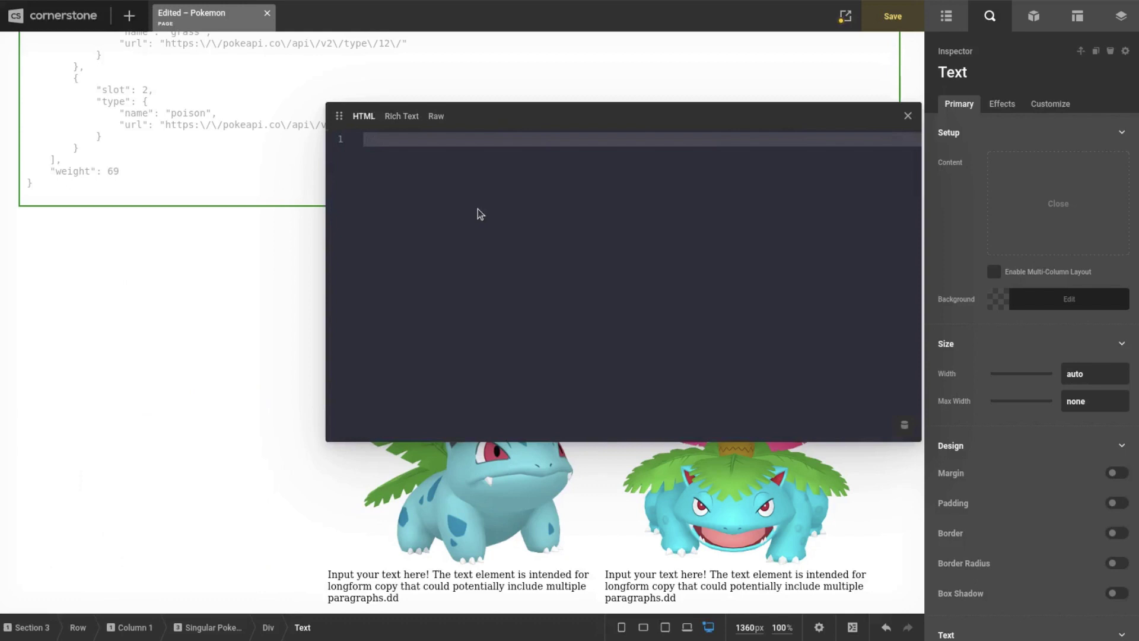
pyautogui.write('Types:')
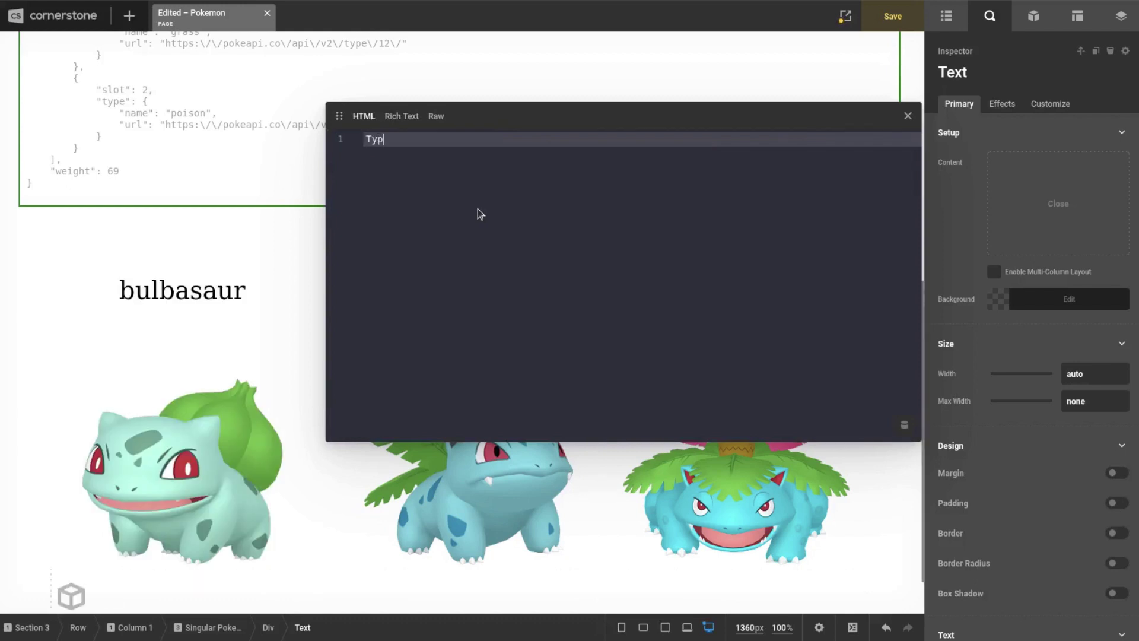
pyautogui.click(903, 118)
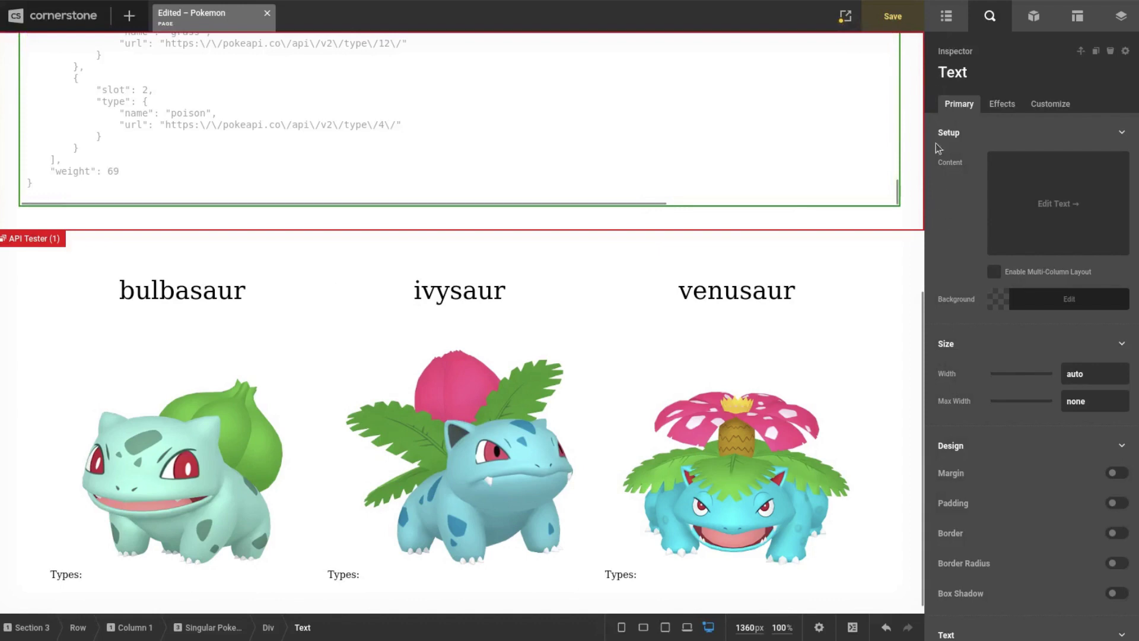
# Show the element outline and scroll the canvas to review the cards.
pyautogui.click(941, 22)
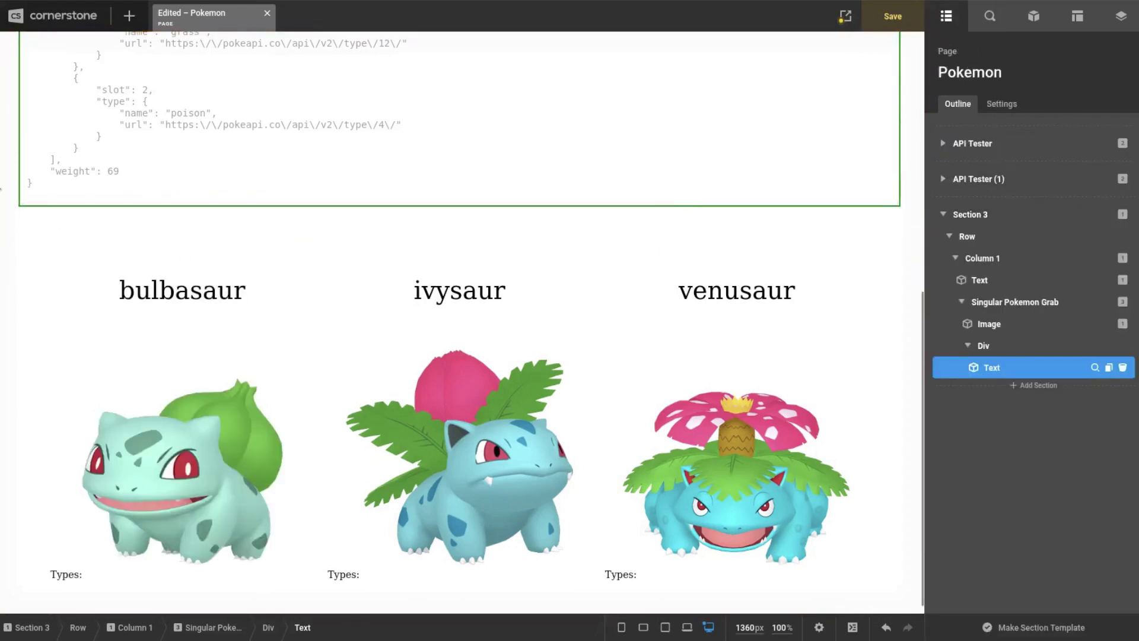
pyautogui.scroll(4, 5, 183)
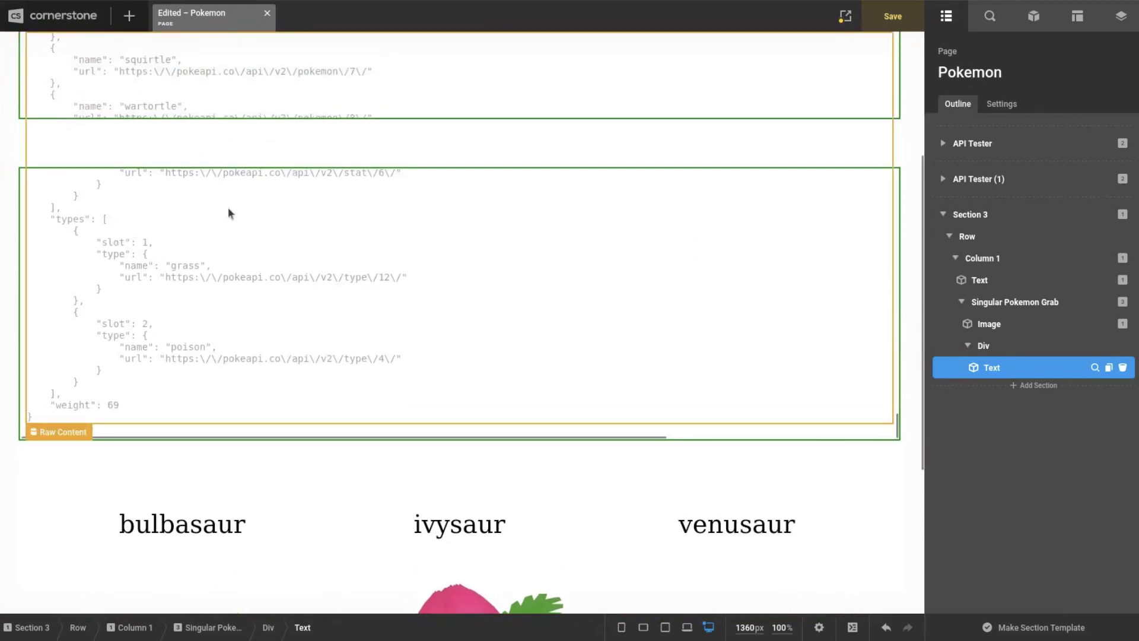
pyautogui.scroll(-3, 6, 303)
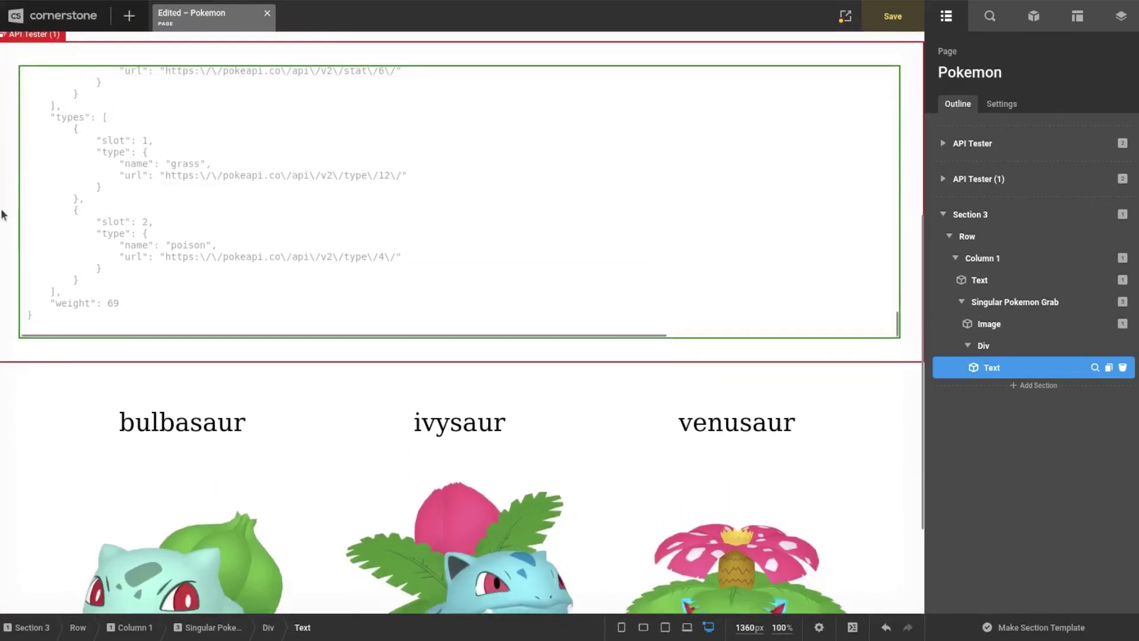
pyautogui.scroll(-2, 38, 339)
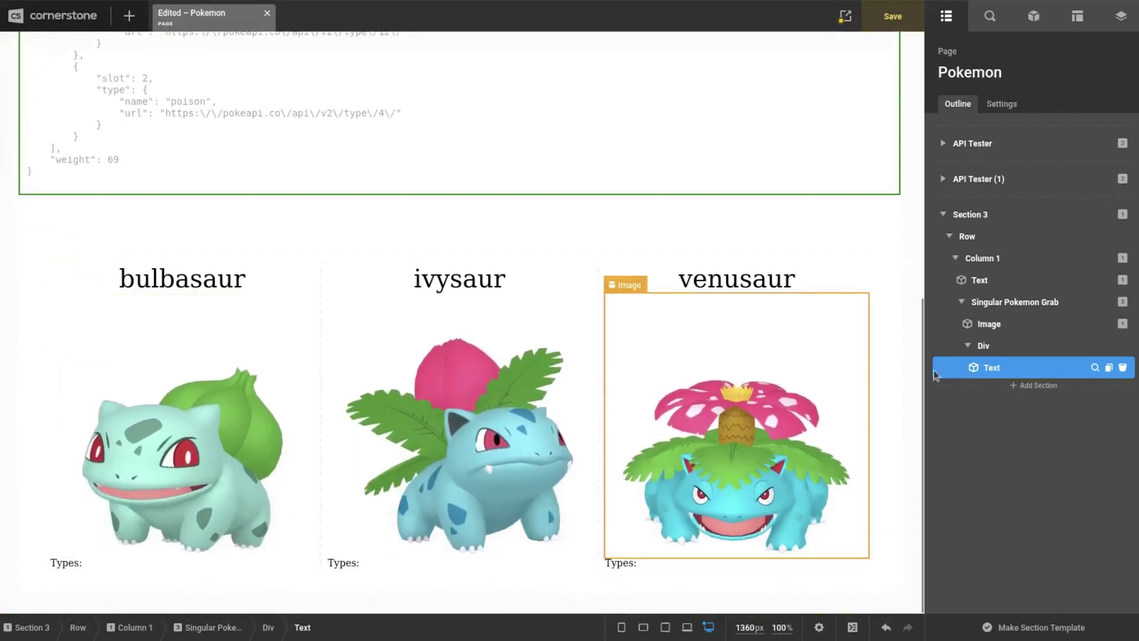
# Rename the card's Div to 'Types Looper'.
pyautogui.click(1081, 346)
pyautogui.click(1039, 104)
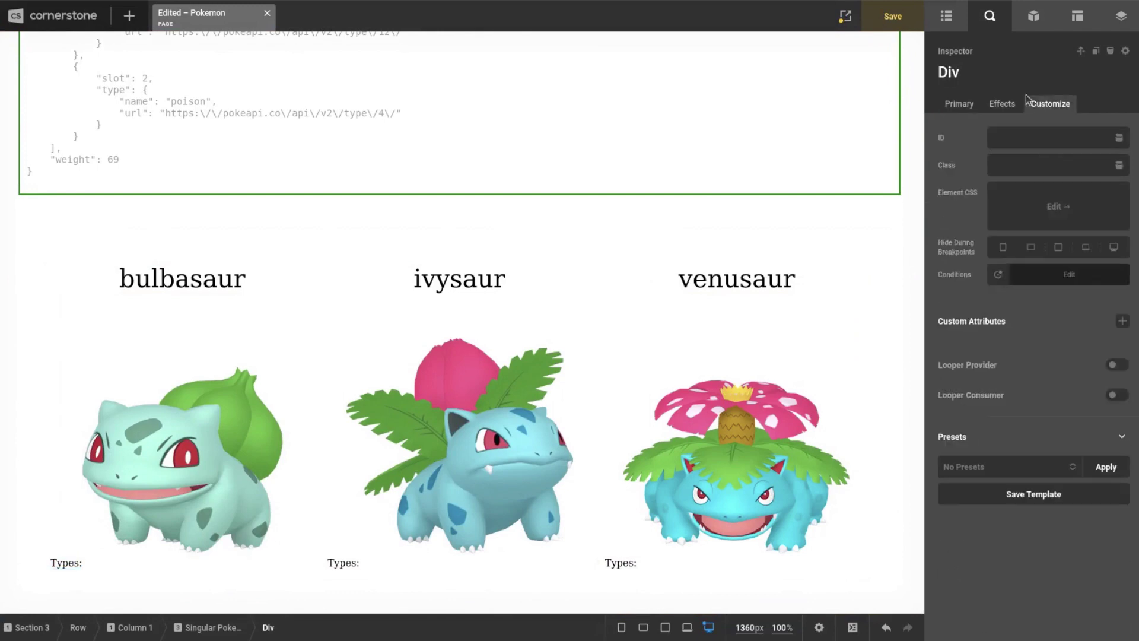
pyautogui.doubleClick(953, 73)
pyautogui.press('BackSpace')
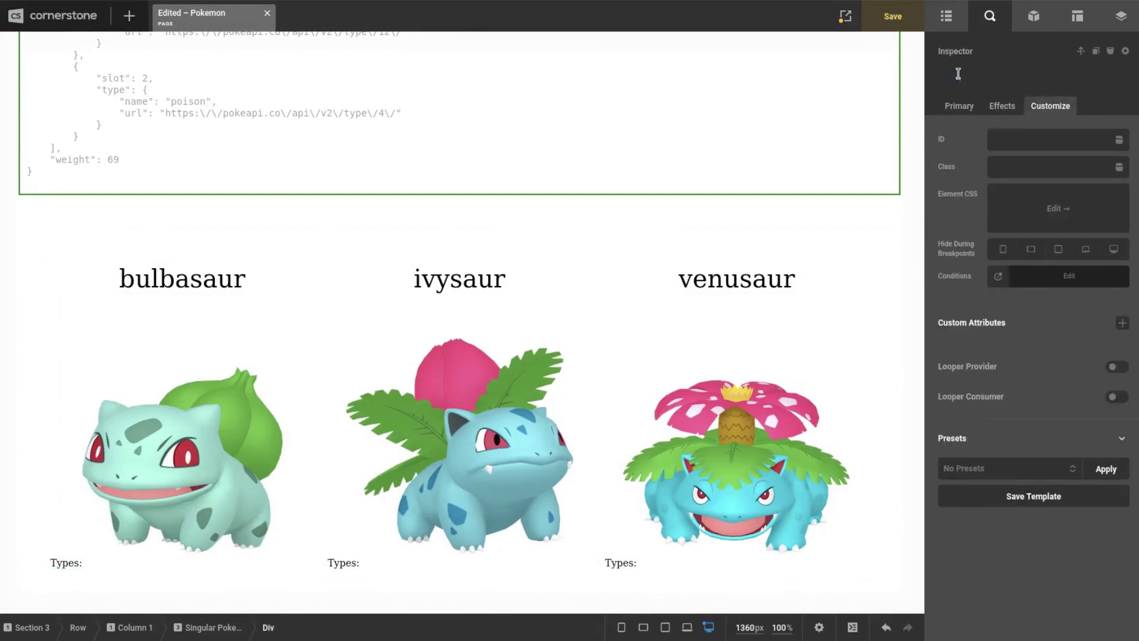
pyautogui.write('Types Looper')
pyautogui.press('Return')
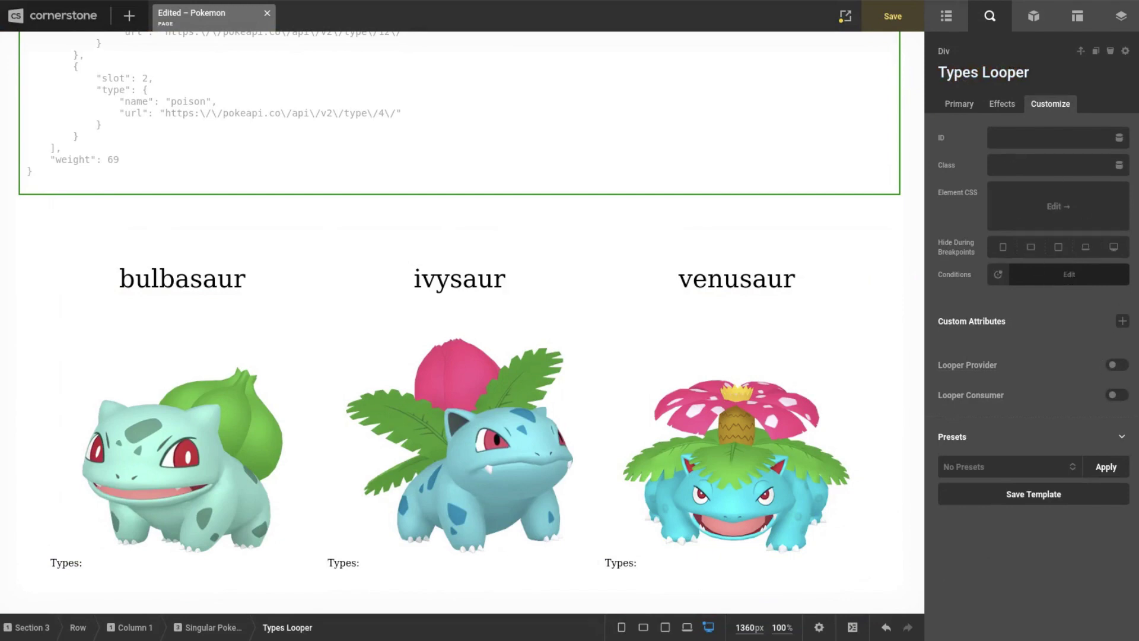
# Set the Dynamic Content looper provider input to Looper Field key 'types'.
pyautogui.click(1107, 369)
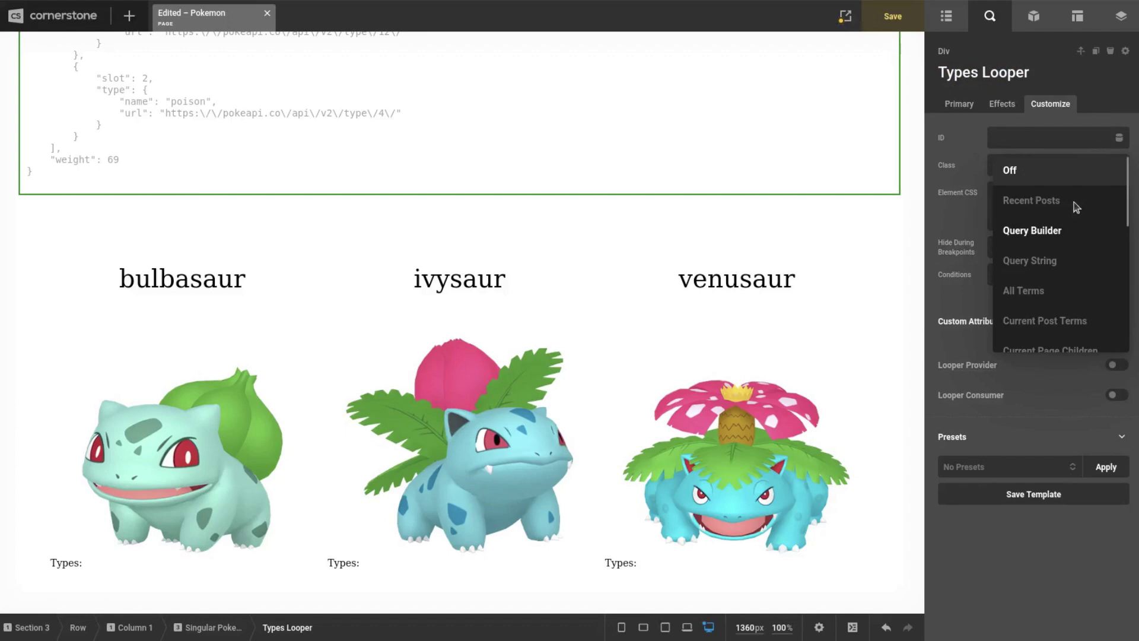
pyautogui.scroll(-3, 1060, 286)
pyautogui.click(1058, 178)
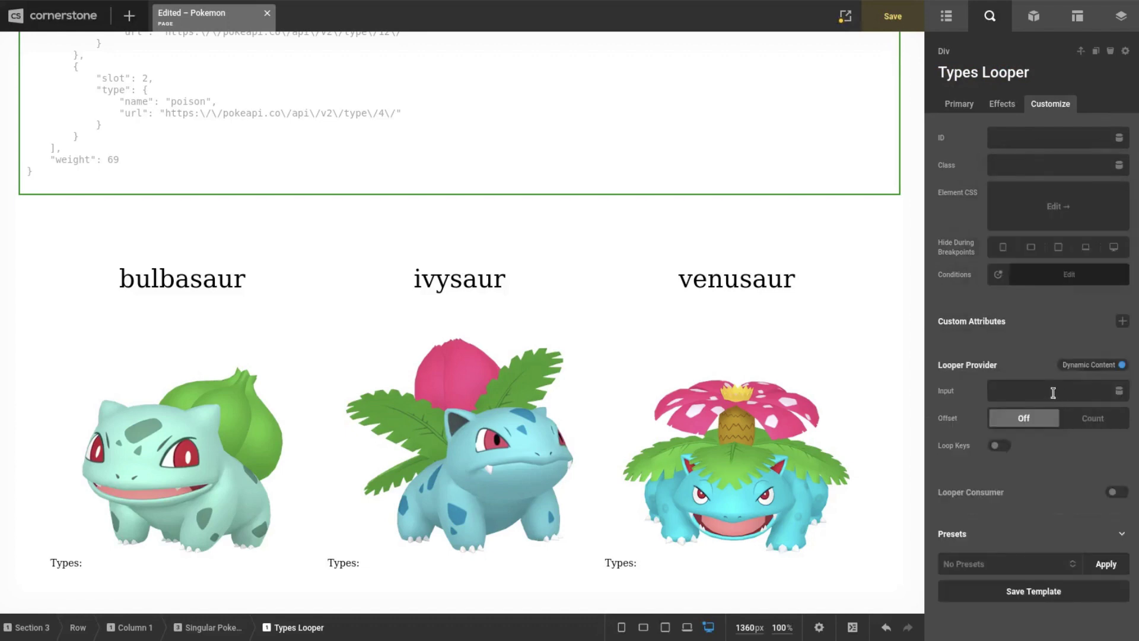
pyautogui.click(1062, 392)
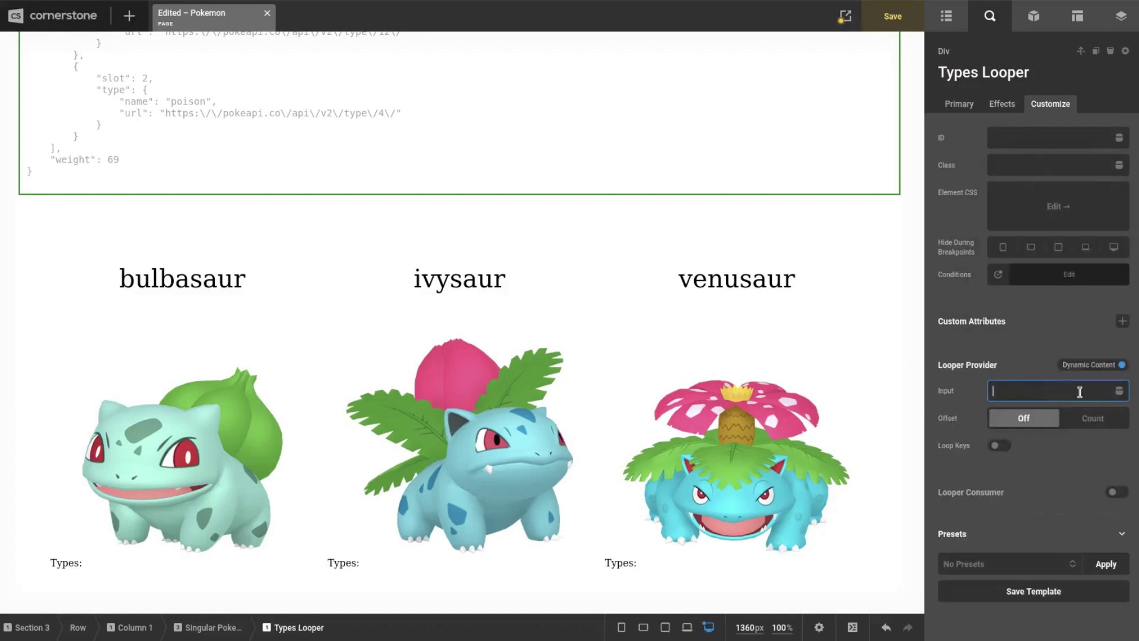
pyautogui.click(1119, 391)
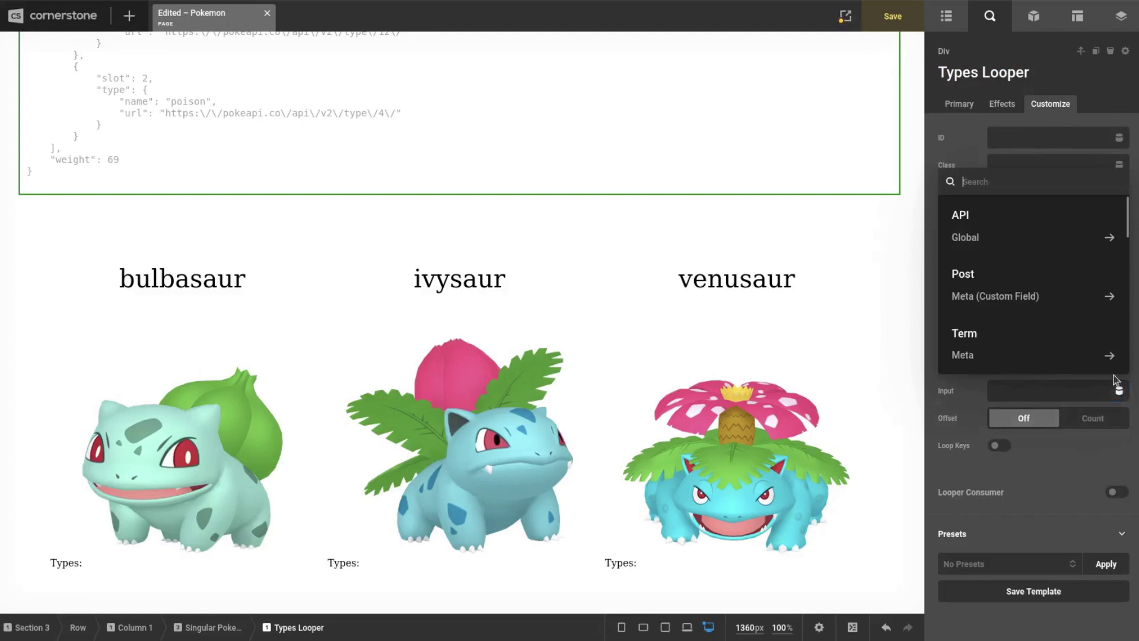
pyautogui.write('loop')
pyautogui.click(1061, 288)
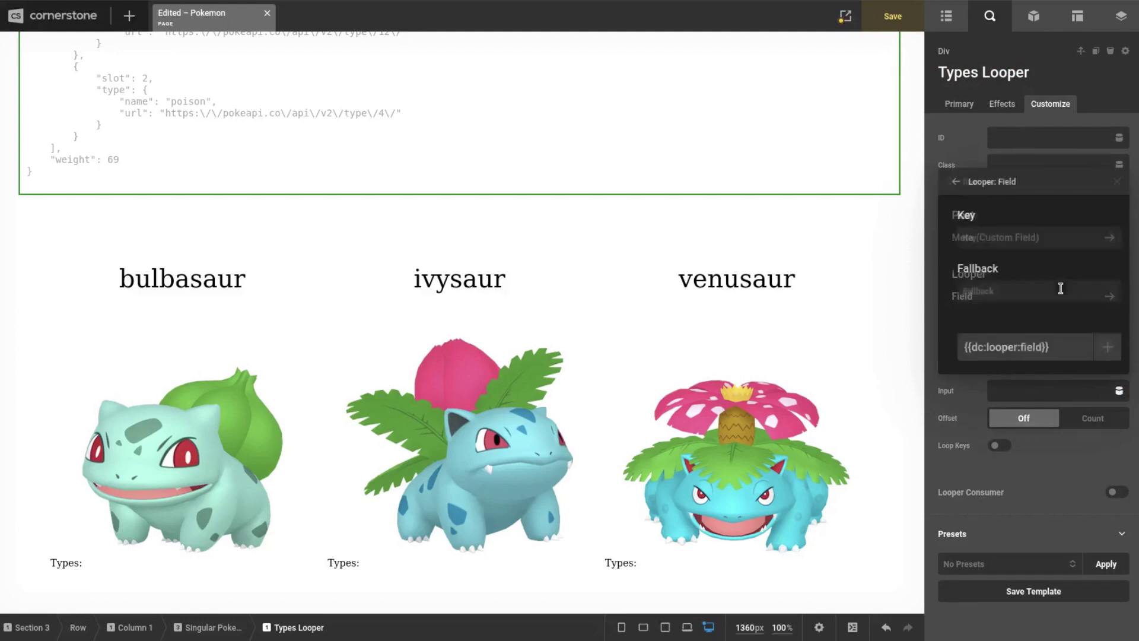
pyautogui.click(996, 235)
pyautogui.write('st')
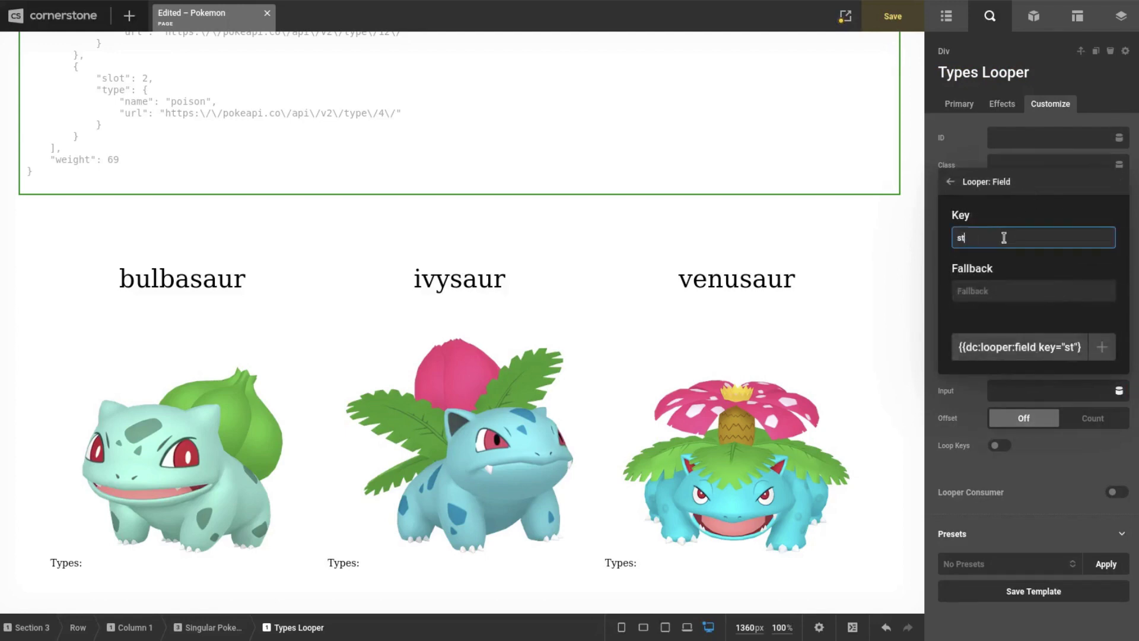
pyautogui.write('ats')
pyautogui.hotkey('ctrl', 'a')
pyautogui.write('types')
pyautogui.click(1102, 348)
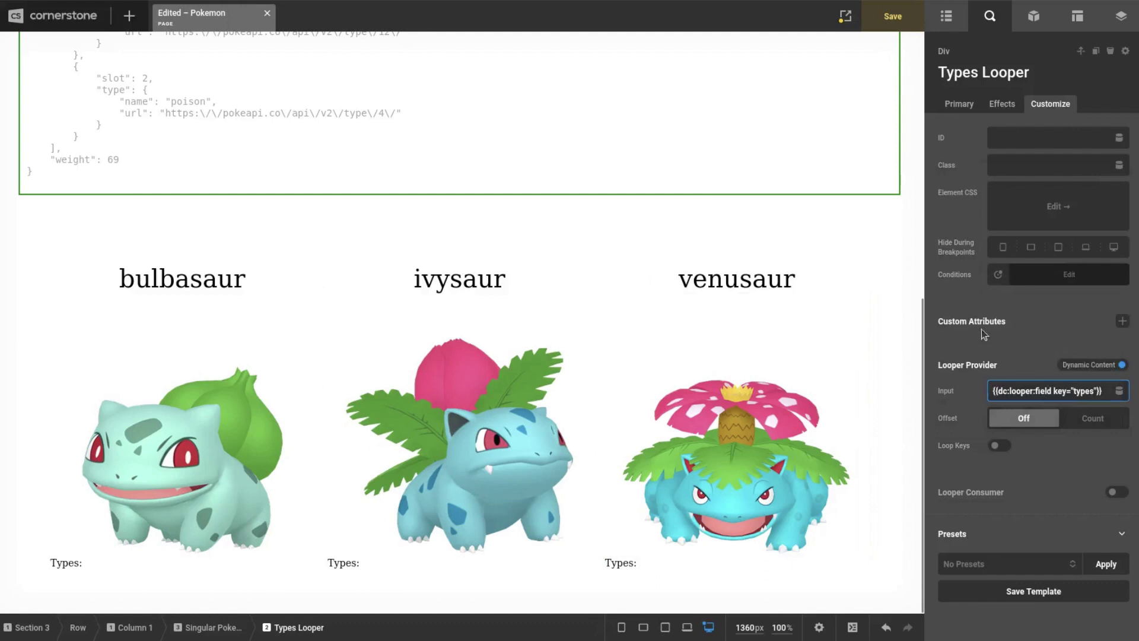
# Inspect the raw JSON output block, then return to Types Looper's settings.
pyautogui.click(958, 105)
pyautogui.scroll(2, 7, 249)
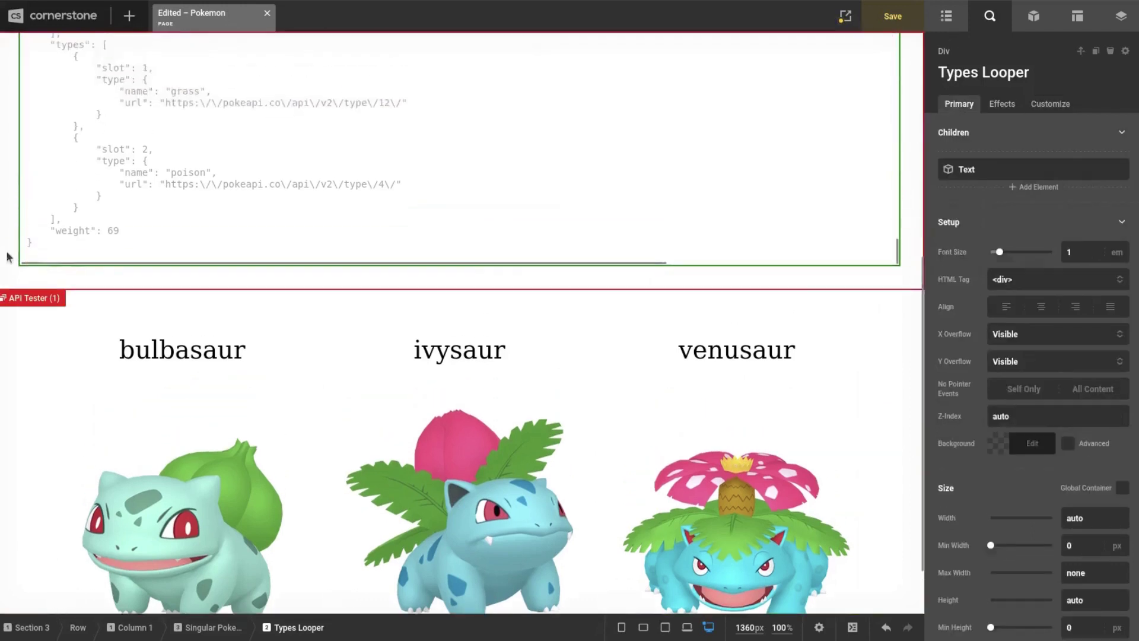
pyautogui.scroll(2, 7, 249)
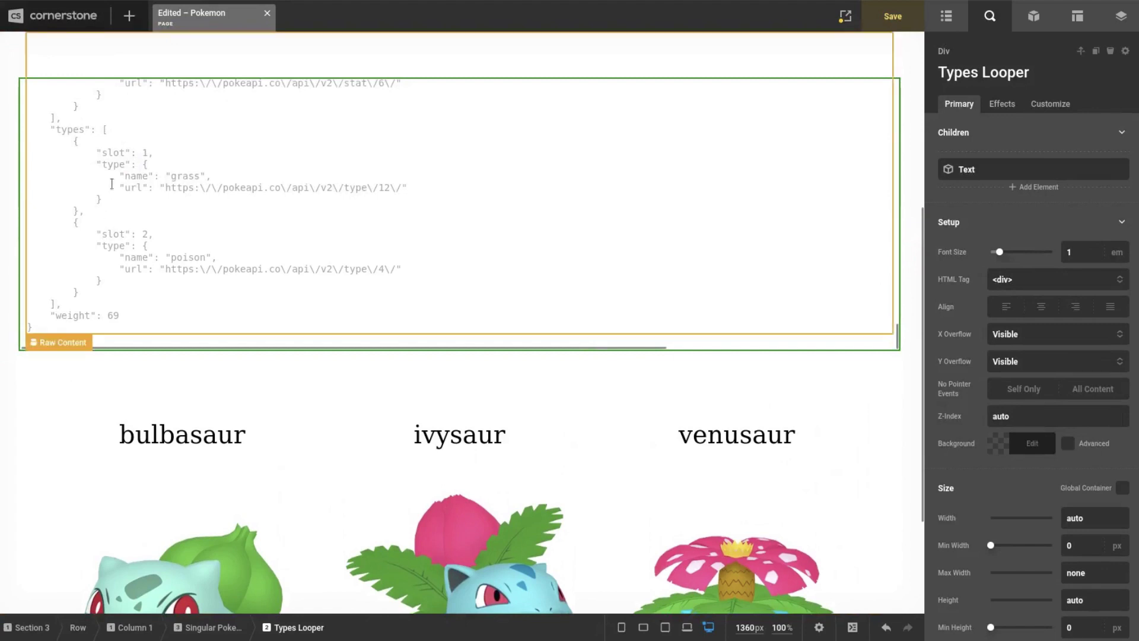
pyautogui.click(81, 159)
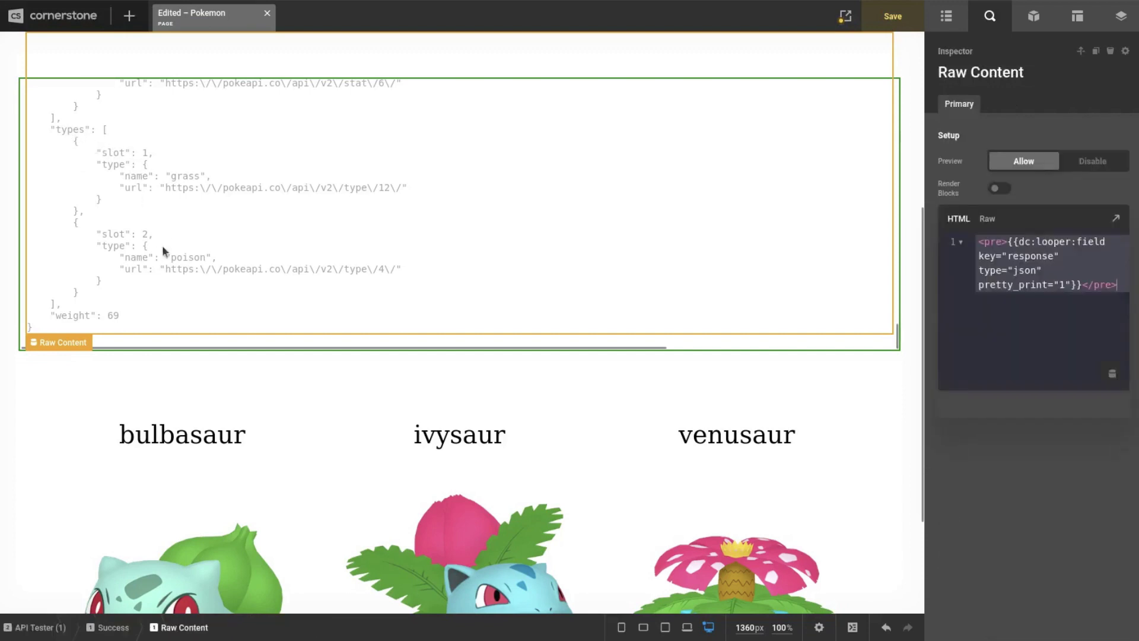
pyautogui.scroll(-3, 279, 452)
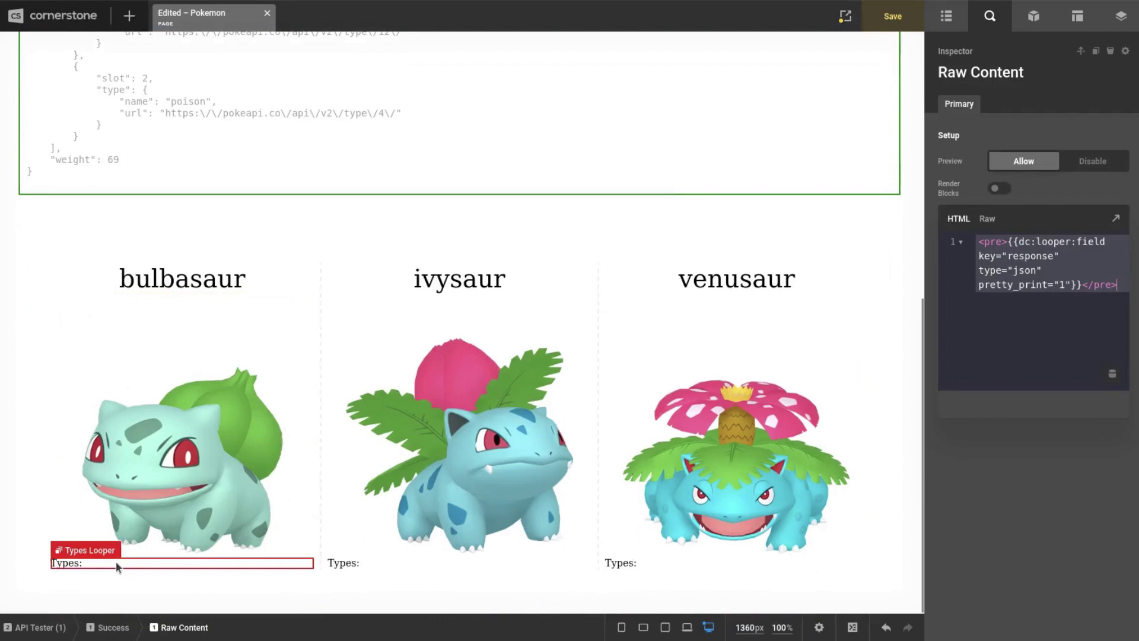
pyautogui.click(117, 567)
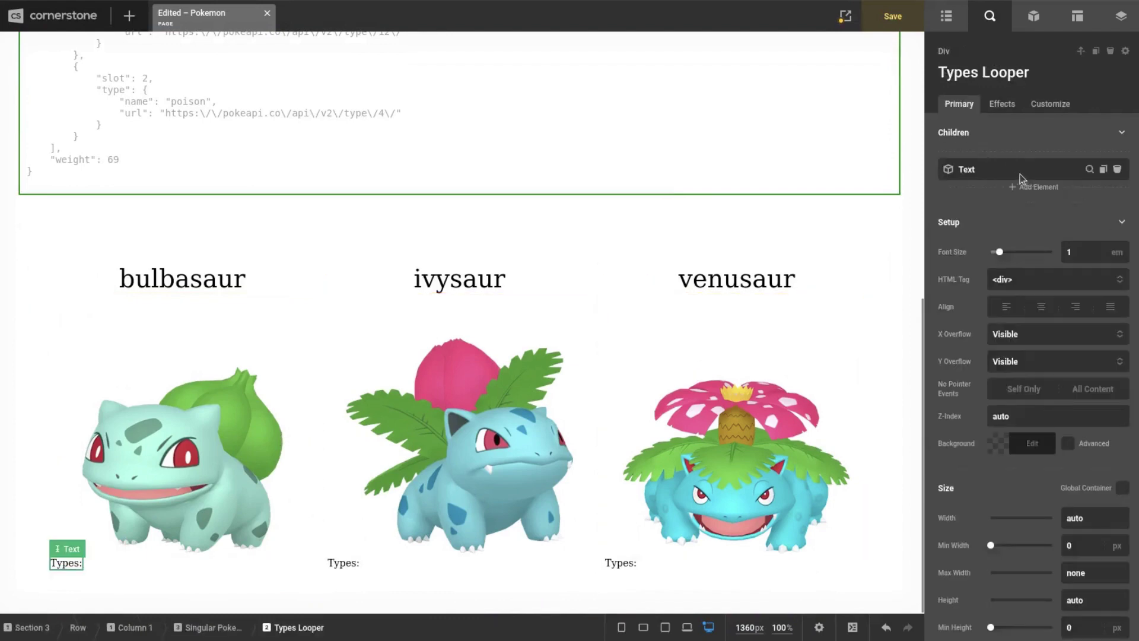
# Rename the looper's existing Text child to 'Label'.
pyautogui.doubleClick(966, 170)
pyautogui.write('Lab')
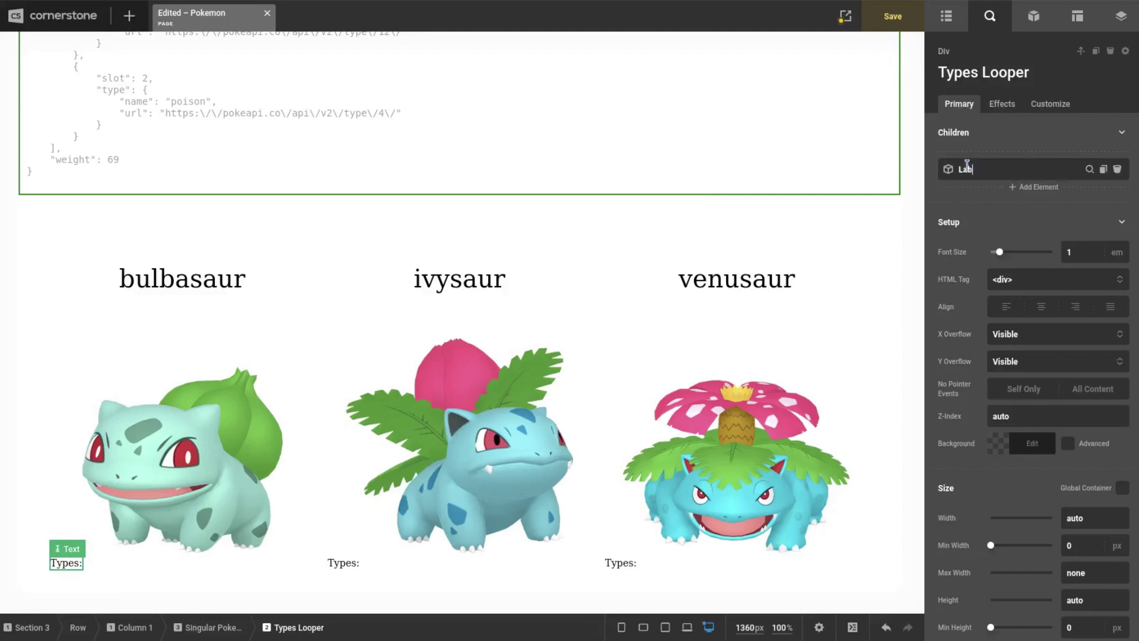
pyautogui.write('el')
pyautogui.press('Return')
# Add a second Text element in Types Looper with Looper Consumer enabled.
pyautogui.click(1040, 187)
pyautogui.write('te')
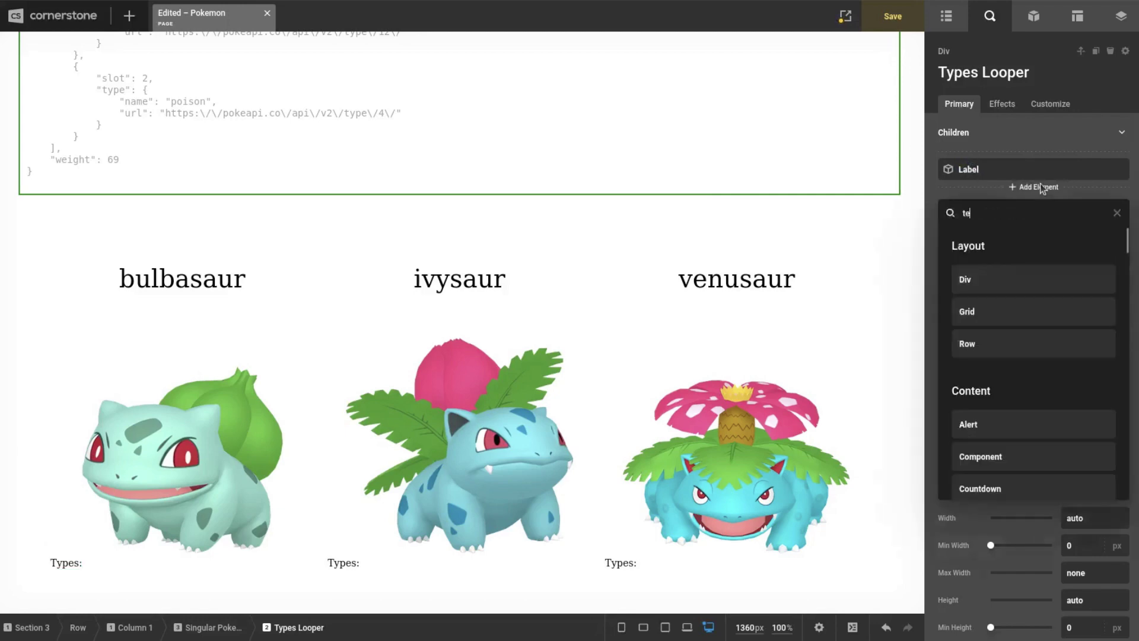
pyautogui.write('xt')
pyautogui.click(989, 281)
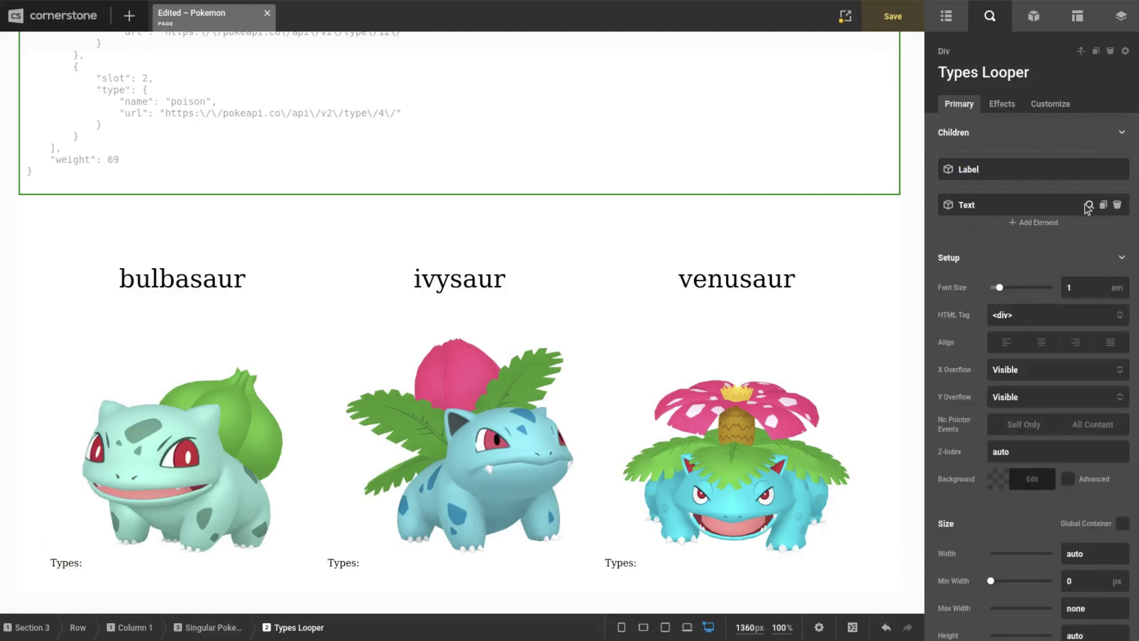
pyautogui.click(1089, 206)
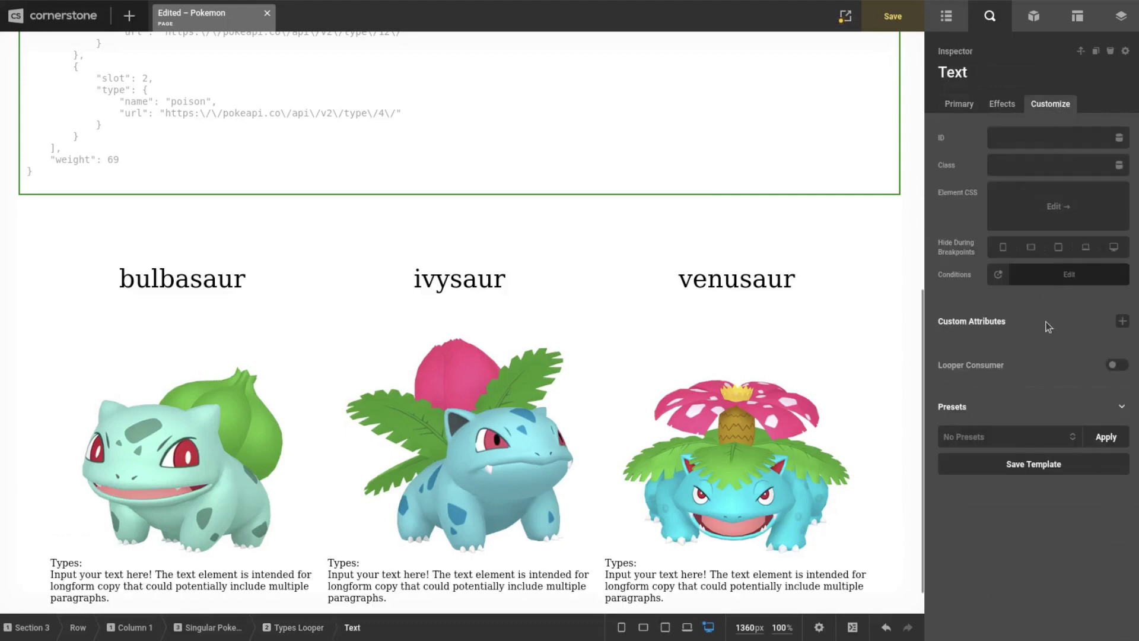
pyautogui.click(1115, 365)
# Open the new Text's HTML editor and clear its placeholder copy.
pyautogui.click(958, 105)
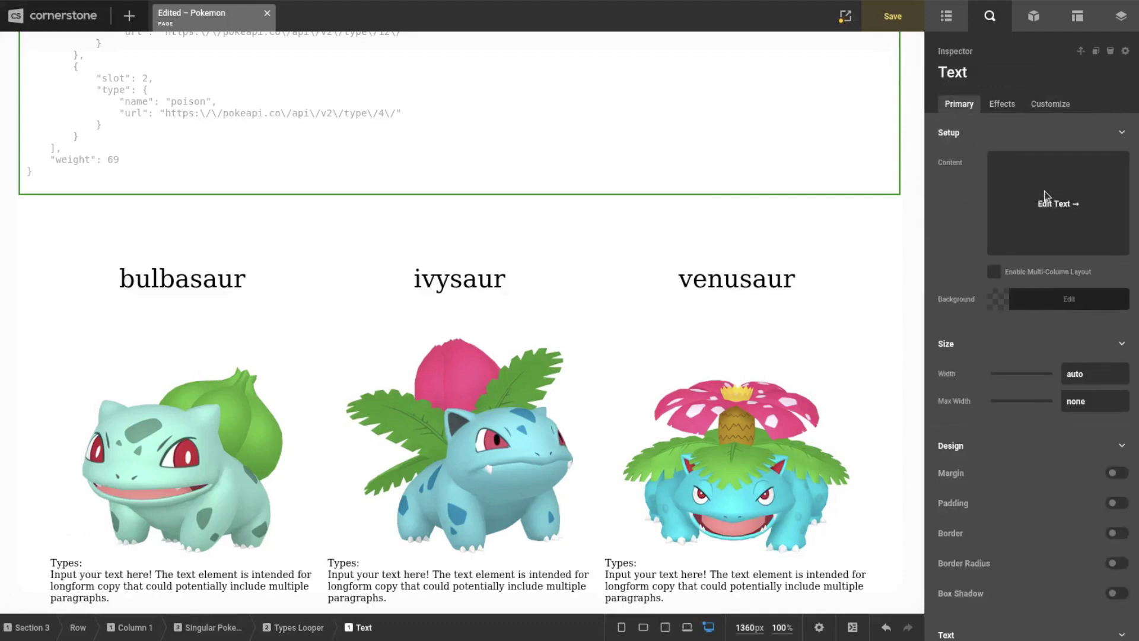
pyautogui.click(1044, 196)
pyautogui.click(711, 178)
pyautogui.write('dd')
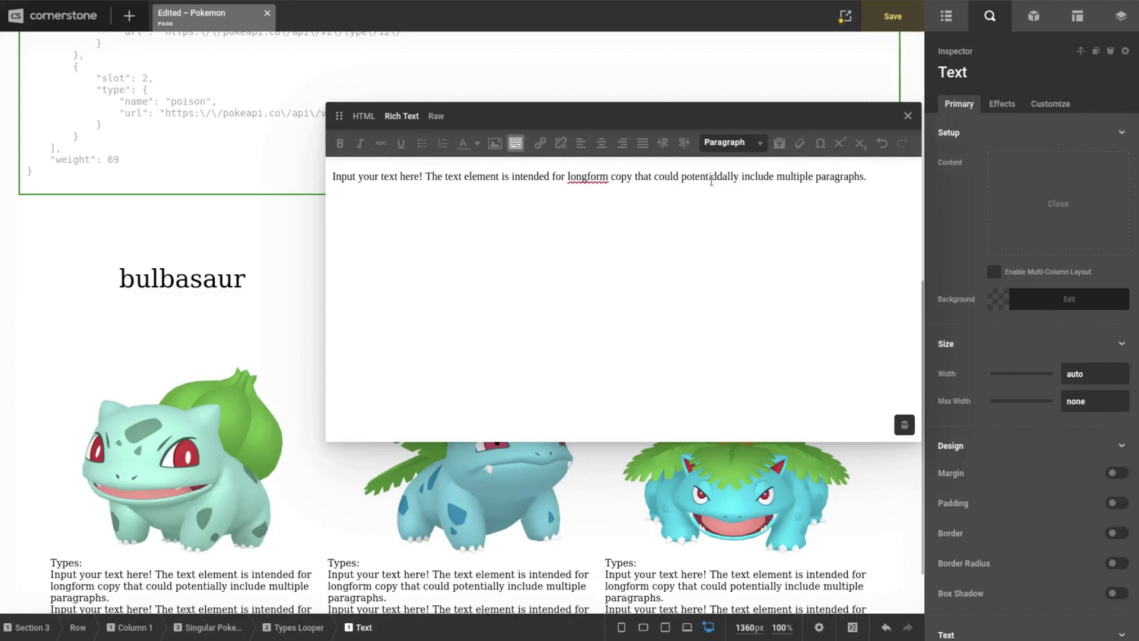
pyautogui.click(364, 115)
pyautogui.hotkey('ctrl', 'a')
pyautogui.press('BackSpace')
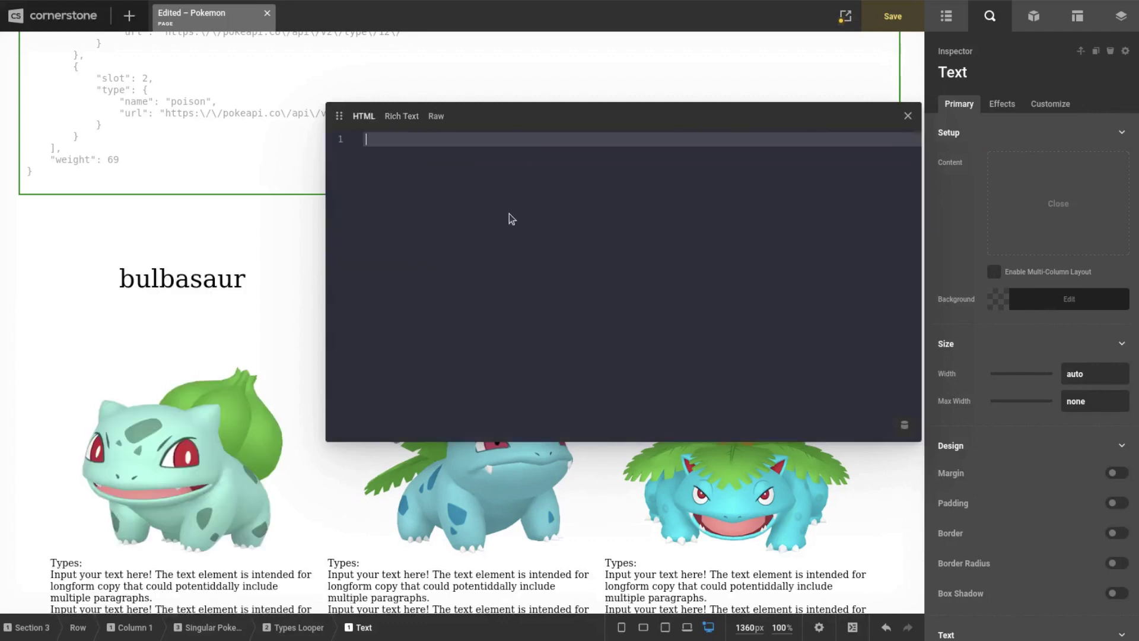
# Enter {{dc:looper:field key="type.name"}} as the Text content.
pyautogui.write('{{dc:l')
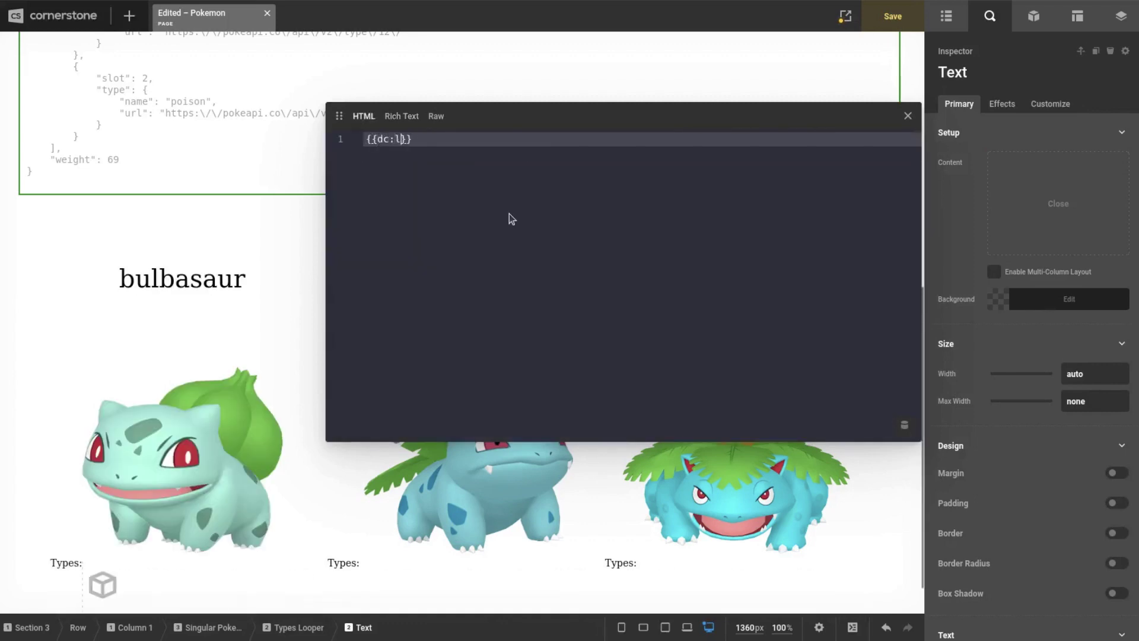
pyautogui.write('ooper:field key')
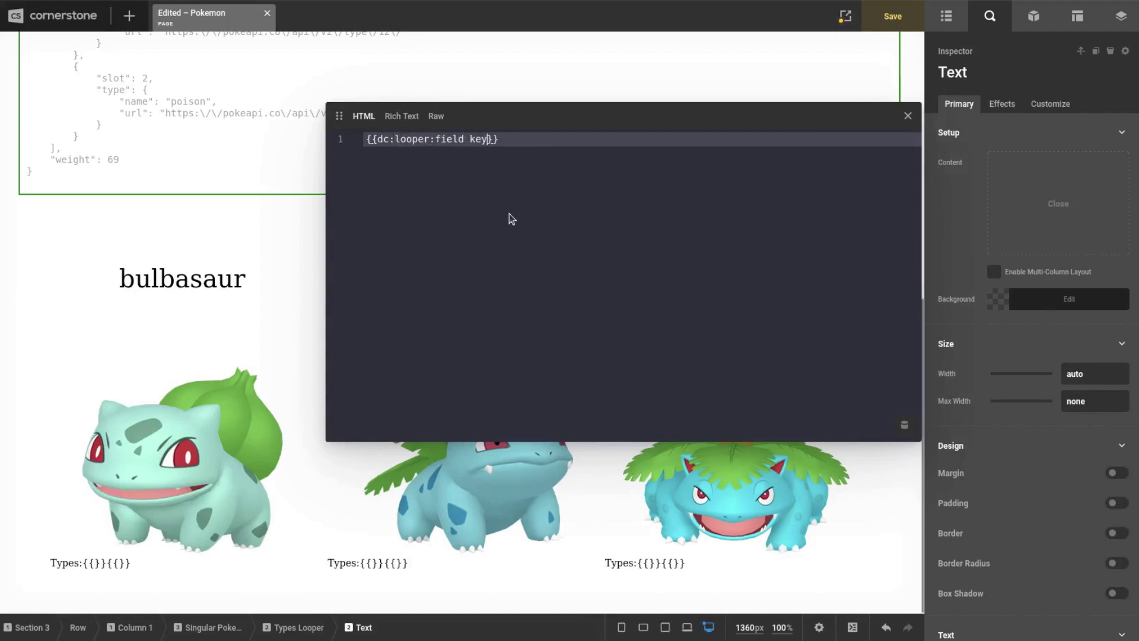
pyautogui.write('=""')
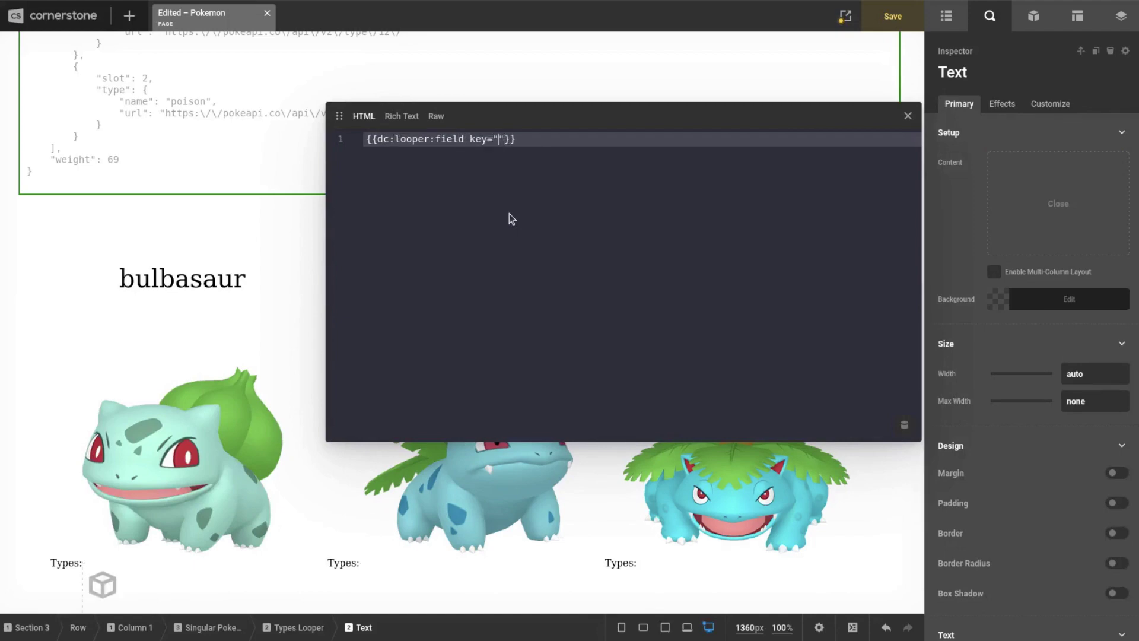
pyautogui.scroll(2, 241, 153)
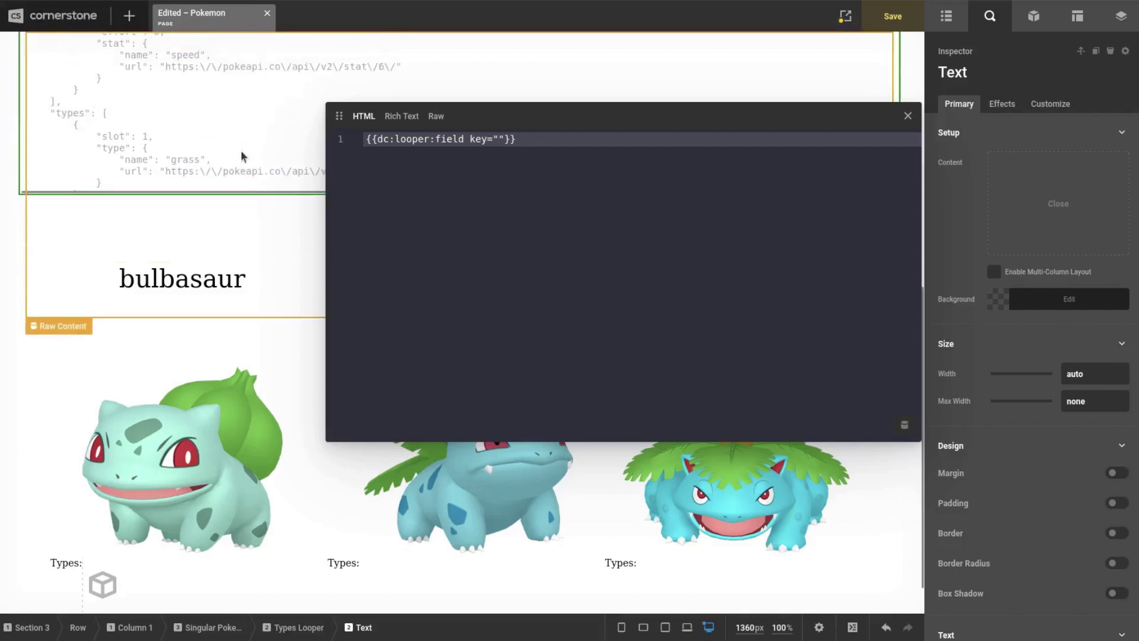
pyautogui.scroll(-3, 241, 151)
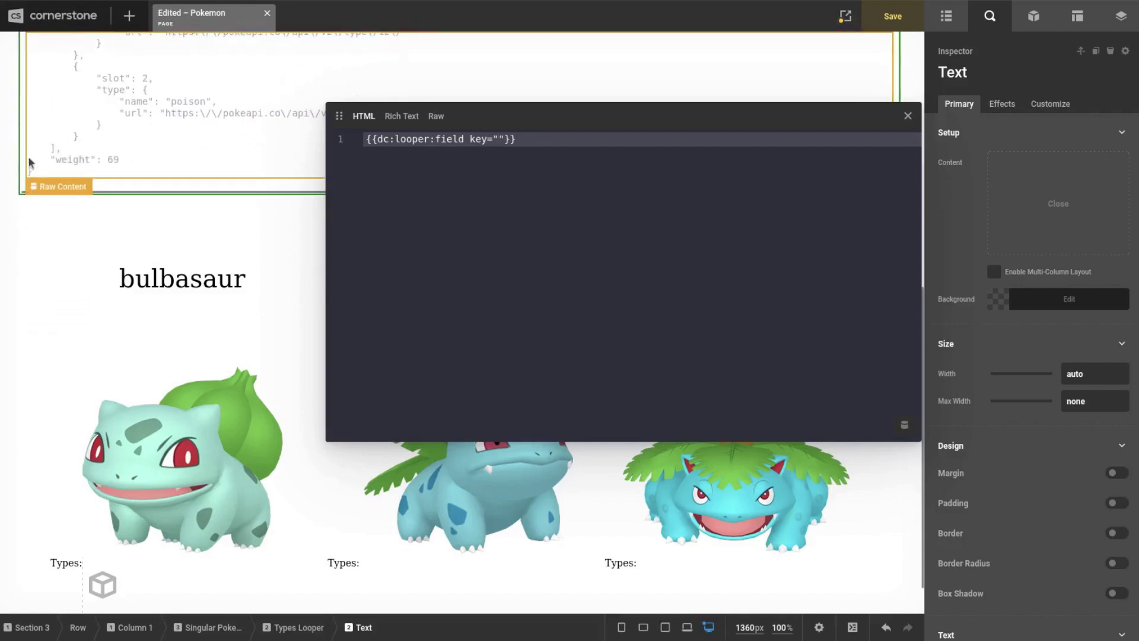
pyautogui.scroll(3, 6, 183)
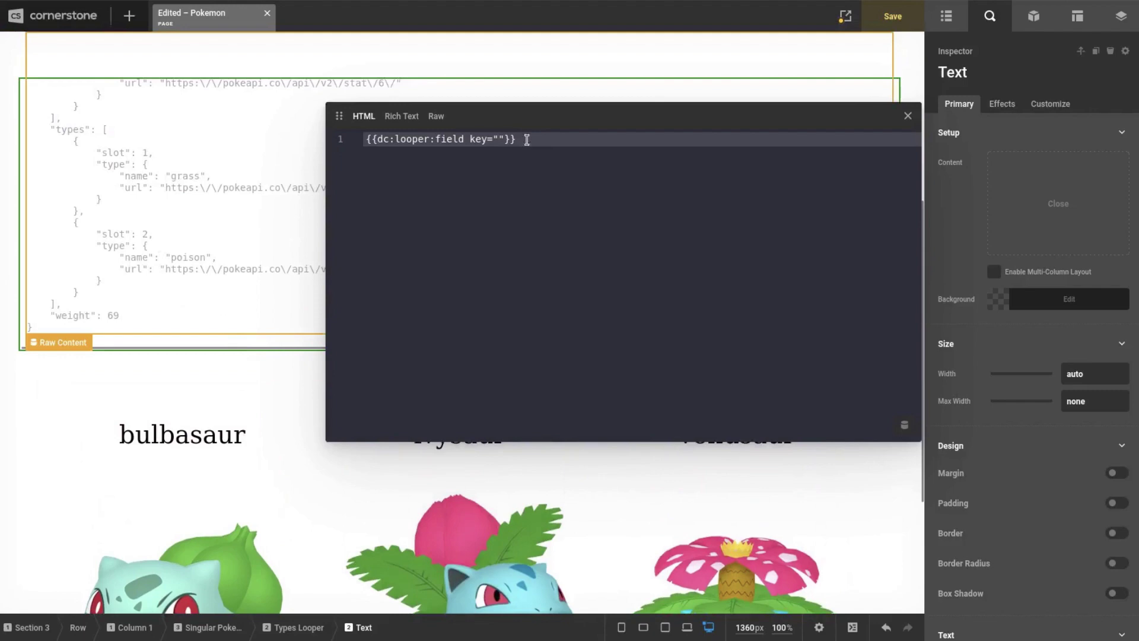
pyautogui.moveTo(565, 117); pyautogui.dragTo(690, 123)
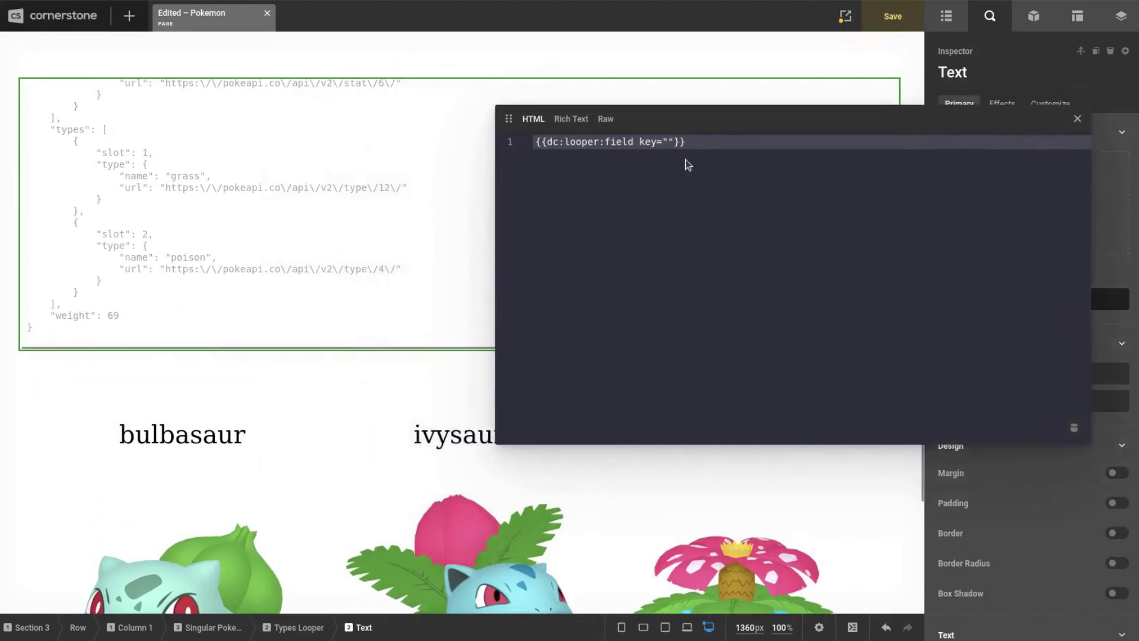
pyautogui.write('typ')
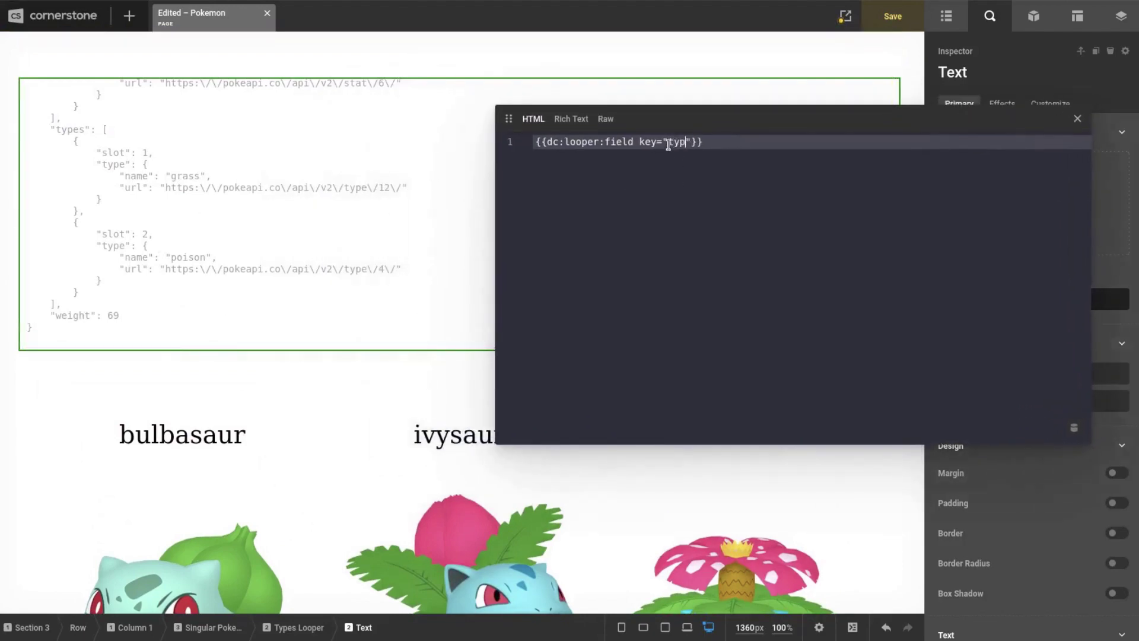
pyautogui.write('e.name')
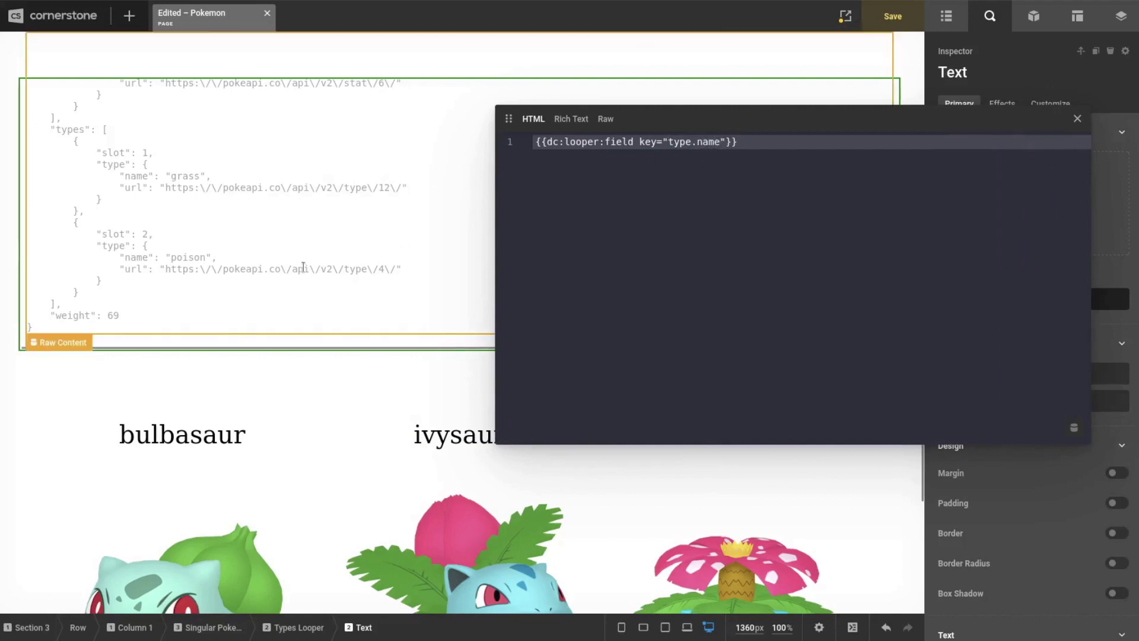
pyautogui.scroll(-3, 333, 266)
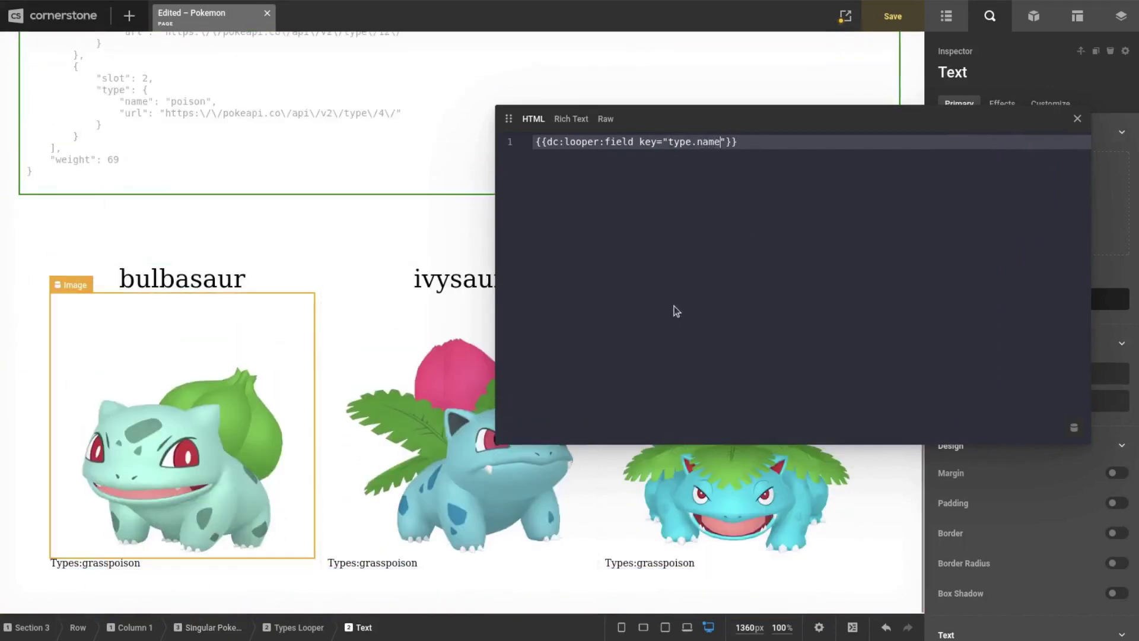
# Give the type-name text an unlinked 0.561 em right margin.
pyautogui.click(1077, 118)
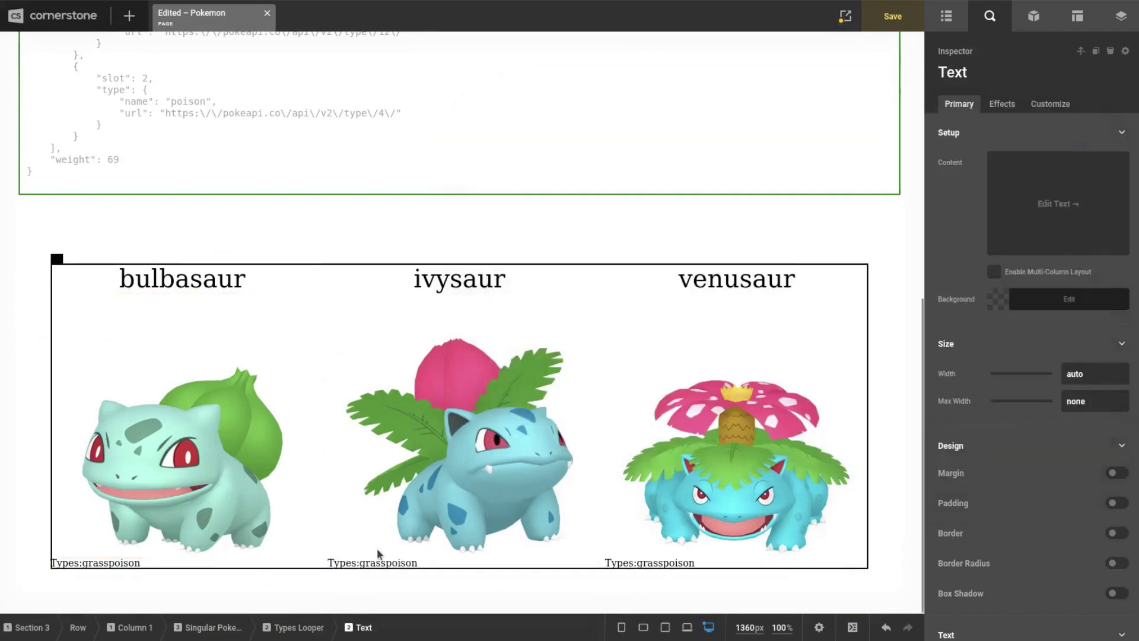
pyautogui.scroll(-5, 999, 318)
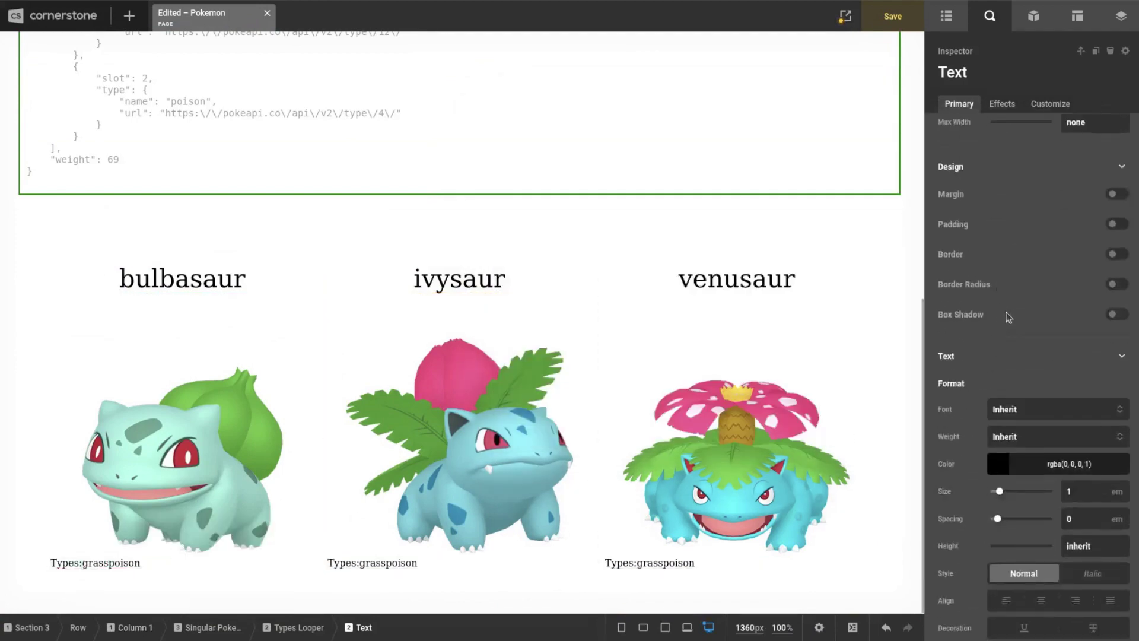
pyautogui.click(1117, 194)
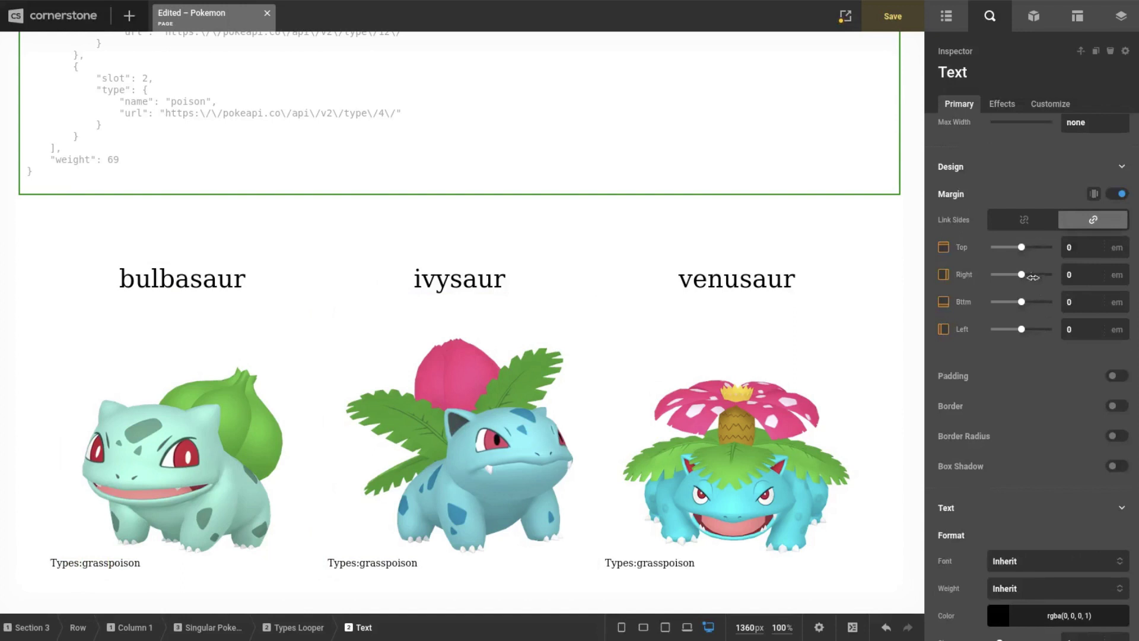
pyautogui.click(1031, 222)
pyautogui.moveTo(1022, 274); pyautogui.dragTo(1029, 274)
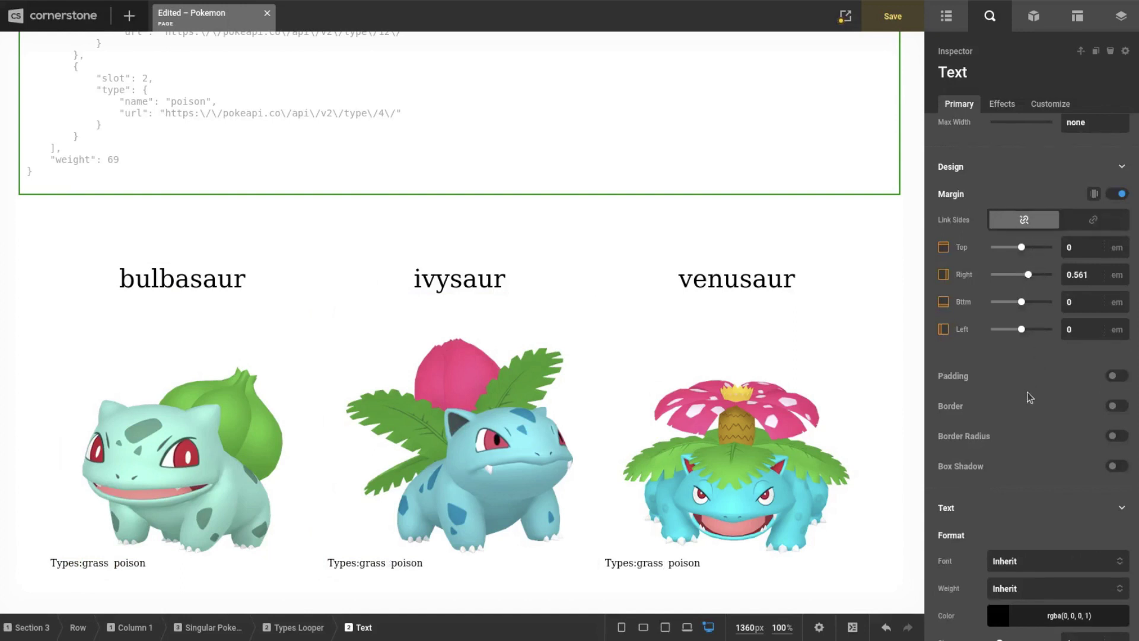
pyautogui.scroll(-3, 1031, 392)
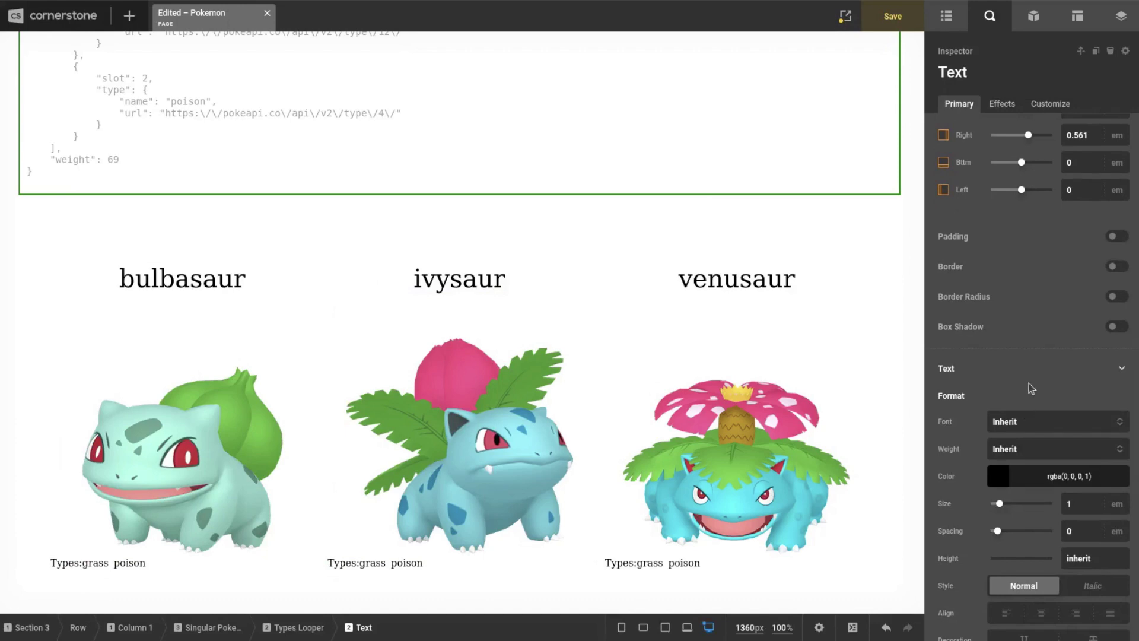
# Enable padding of 0.145 em on all sides of the type names.
pyautogui.click(1116, 236)
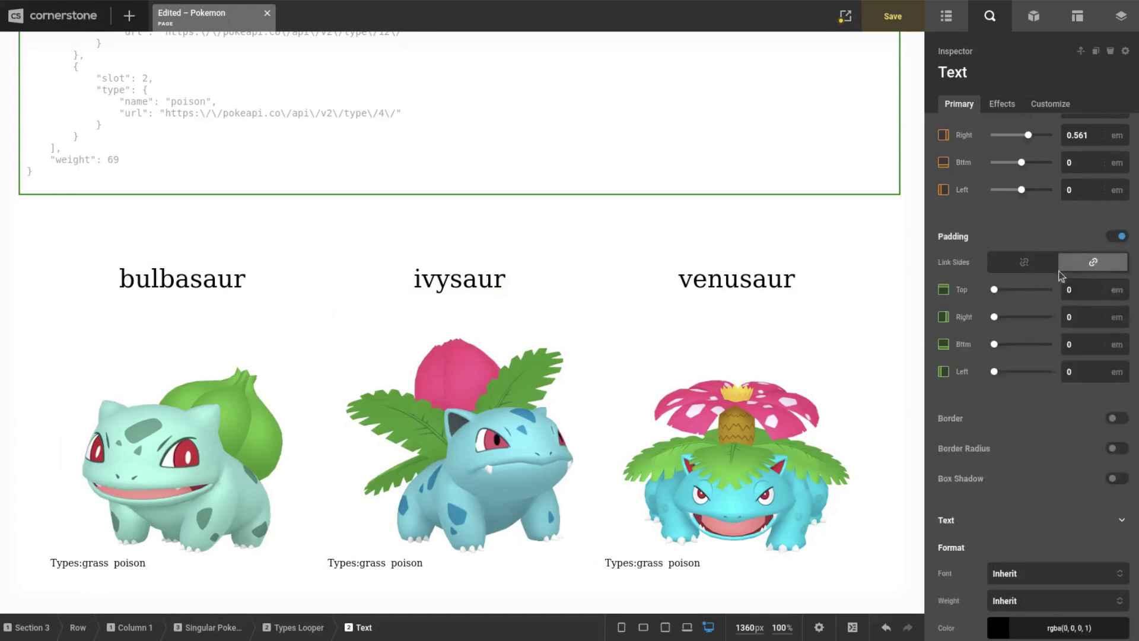
pyautogui.moveTo(992, 290); pyautogui.dragTo(997, 290)
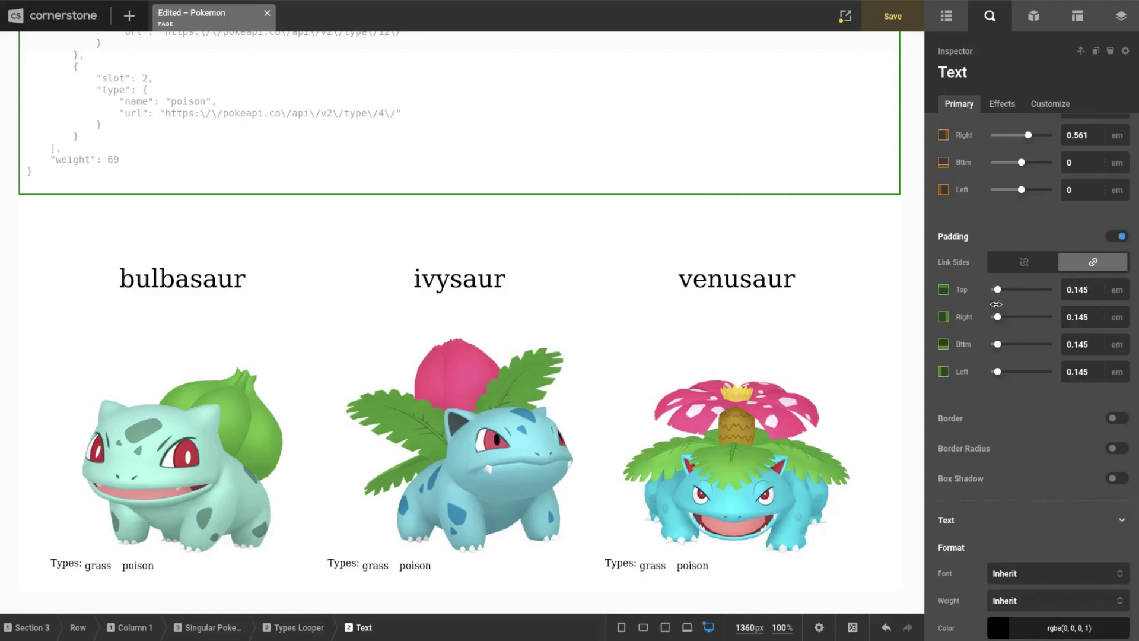
pyautogui.scroll(-4, 1016, 463)
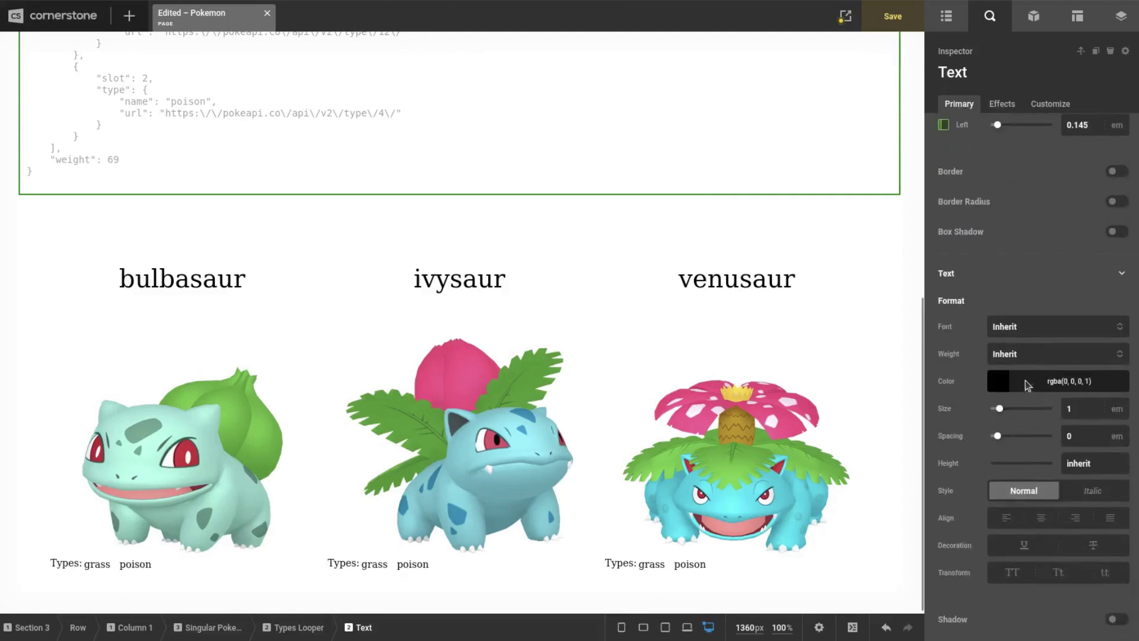
pyautogui.scroll(10, 1026, 388)
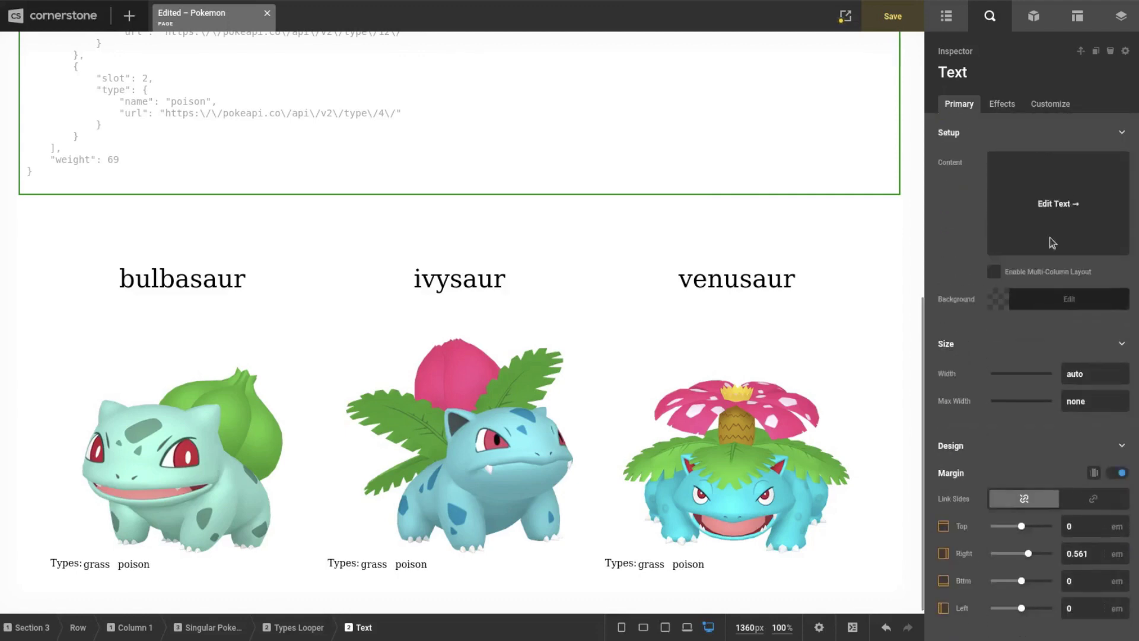
# Set the type-name background colour to light grey rgb(208, 206, 206).
pyautogui.click(998, 304)
pyautogui.click(954, 170)
pyautogui.moveTo(955, 170); pyautogui.dragTo(913, 105)
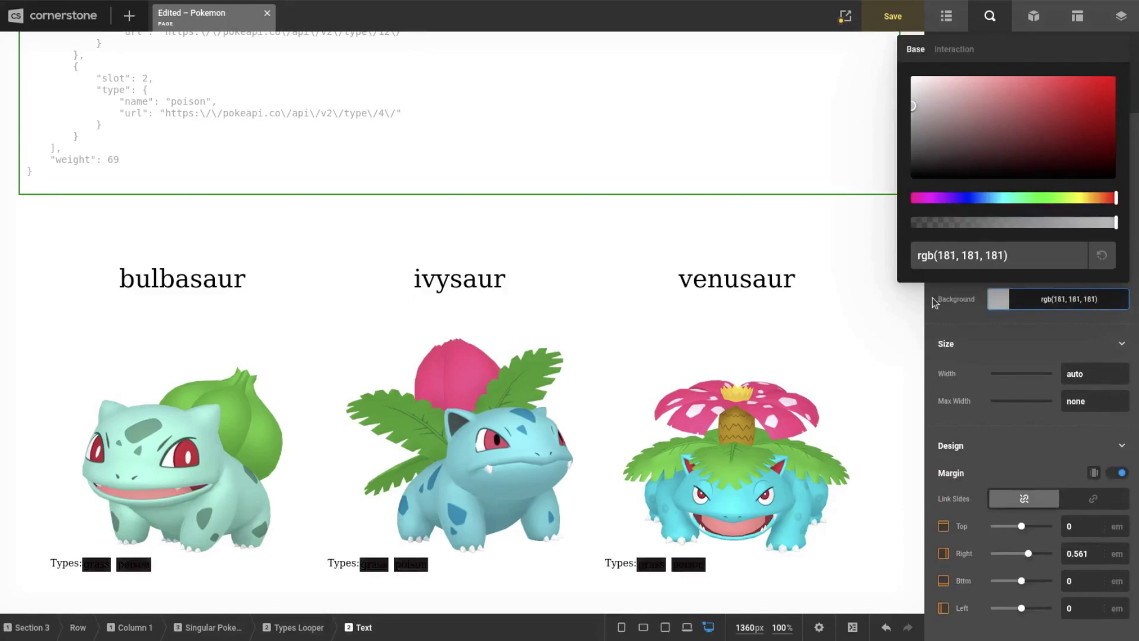
pyautogui.click(939, 316)
pyautogui.scroll(-8, 988, 341)
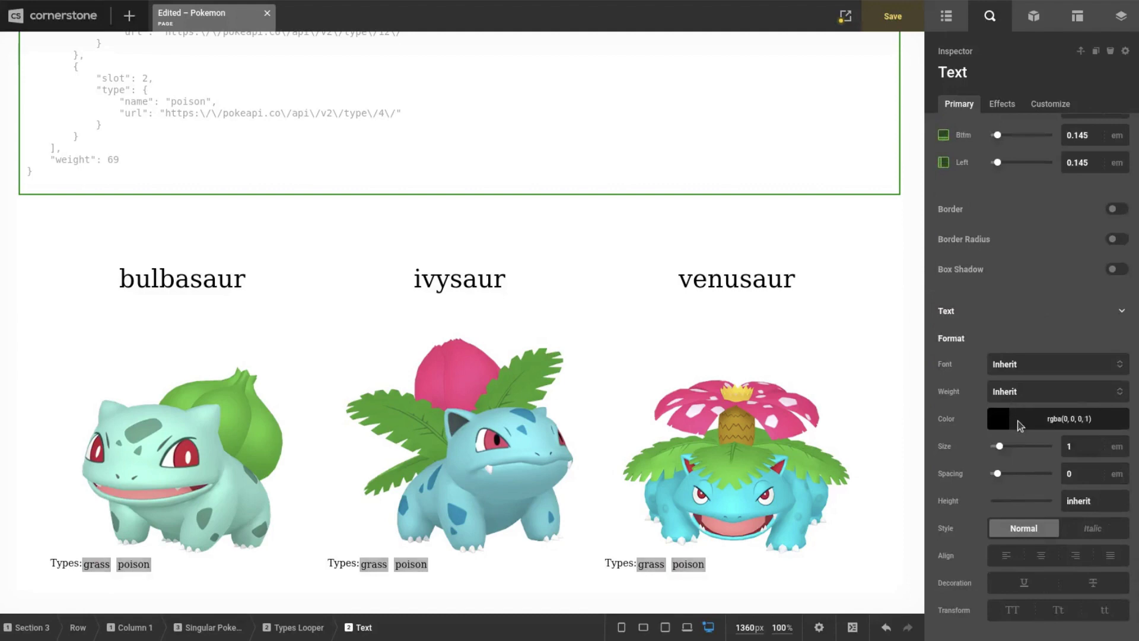
pyautogui.click(1017, 421)
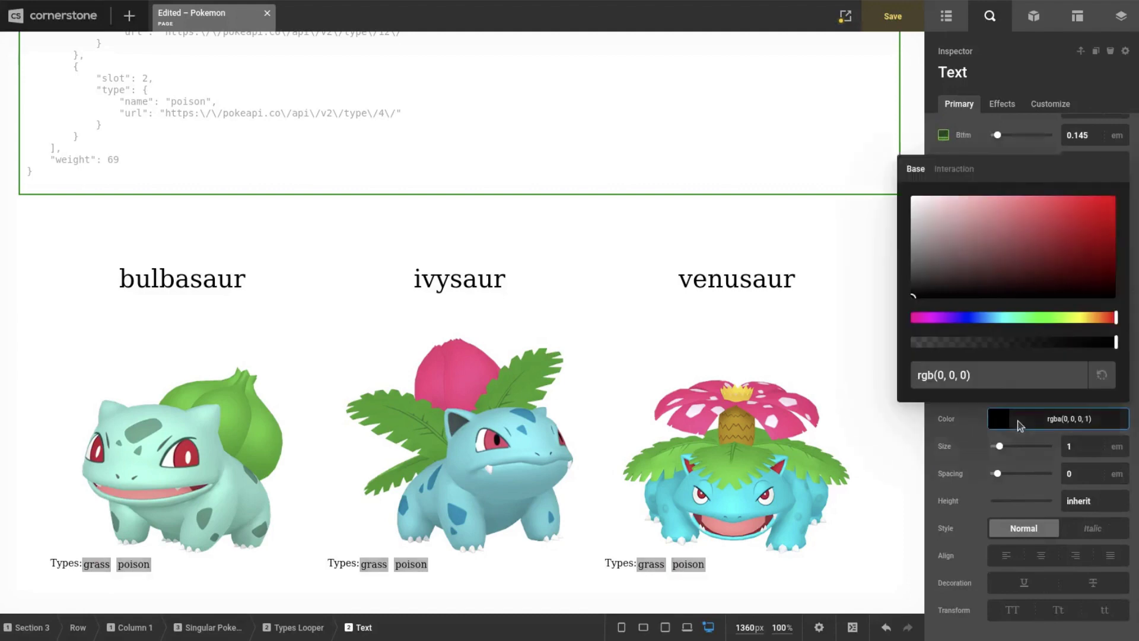
pyautogui.click(939, 431)
pyautogui.scroll(8, 1022, 307)
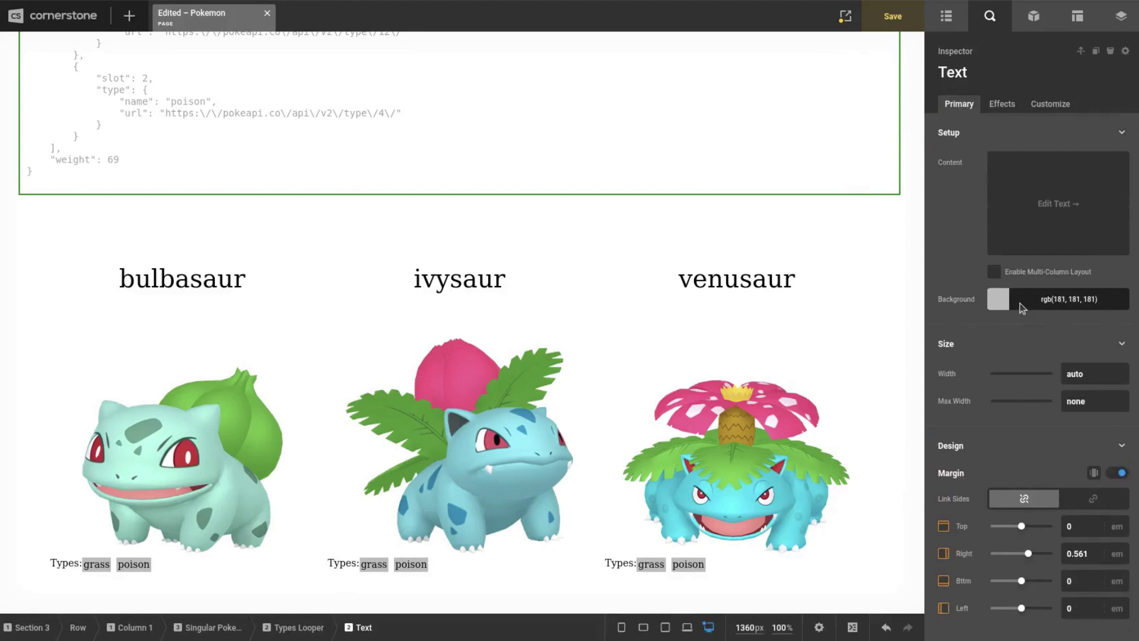
pyautogui.click(1022, 307)
pyautogui.click(914, 95)
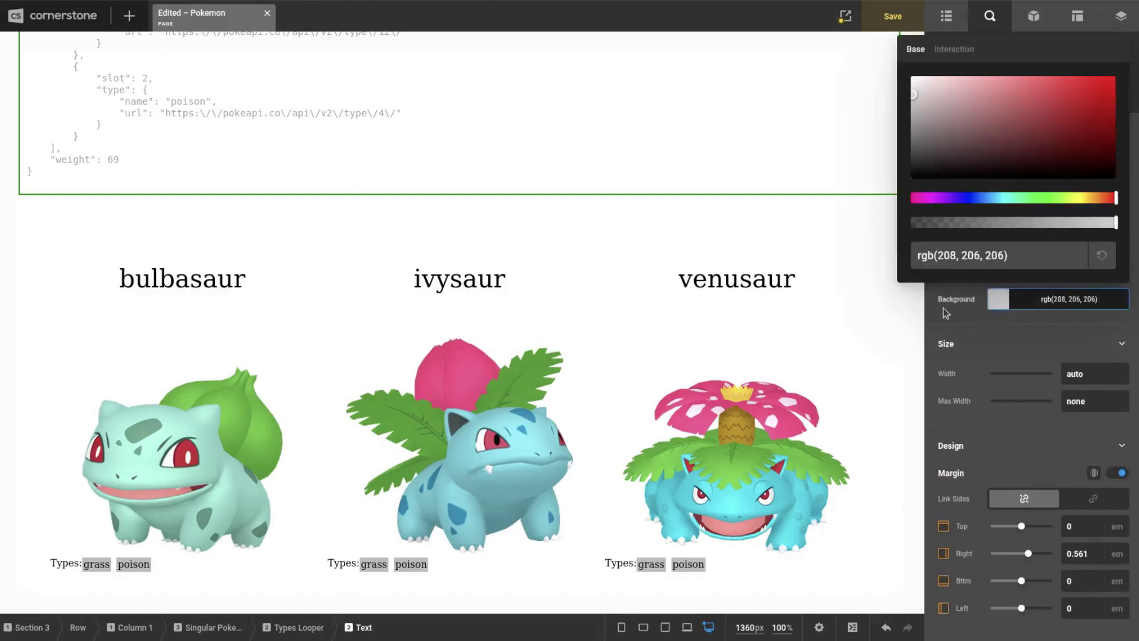
# Adjust the tag background to rgb(210, 209, 209) and round its corners to 5 px.
pyautogui.click(916, 90)
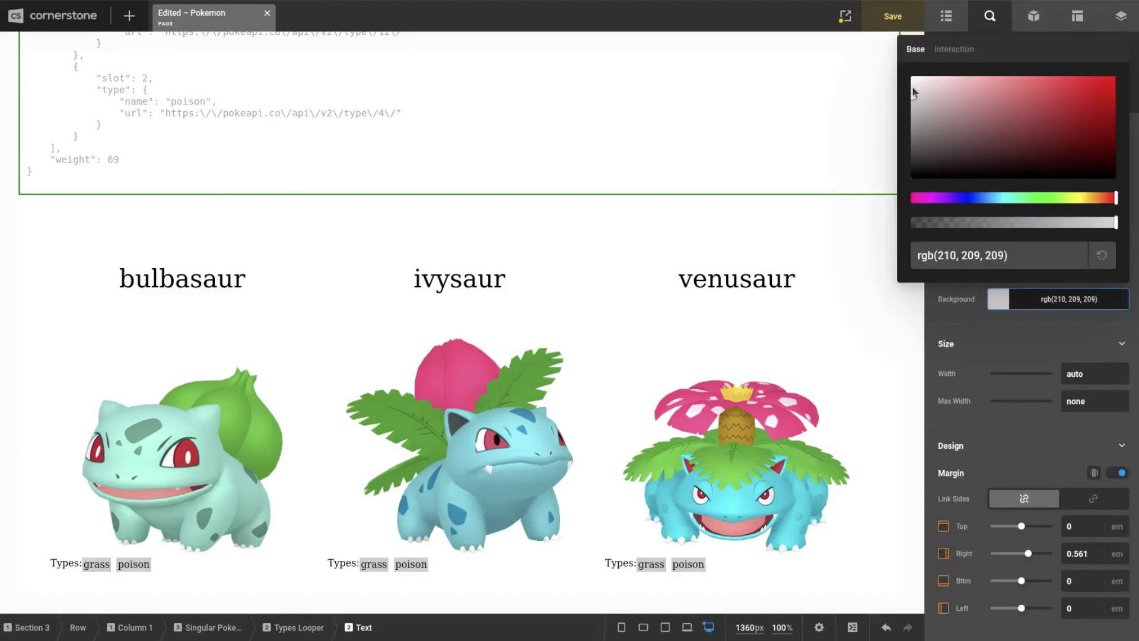
pyautogui.click(940, 326)
pyautogui.scroll(-10, 1009, 327)
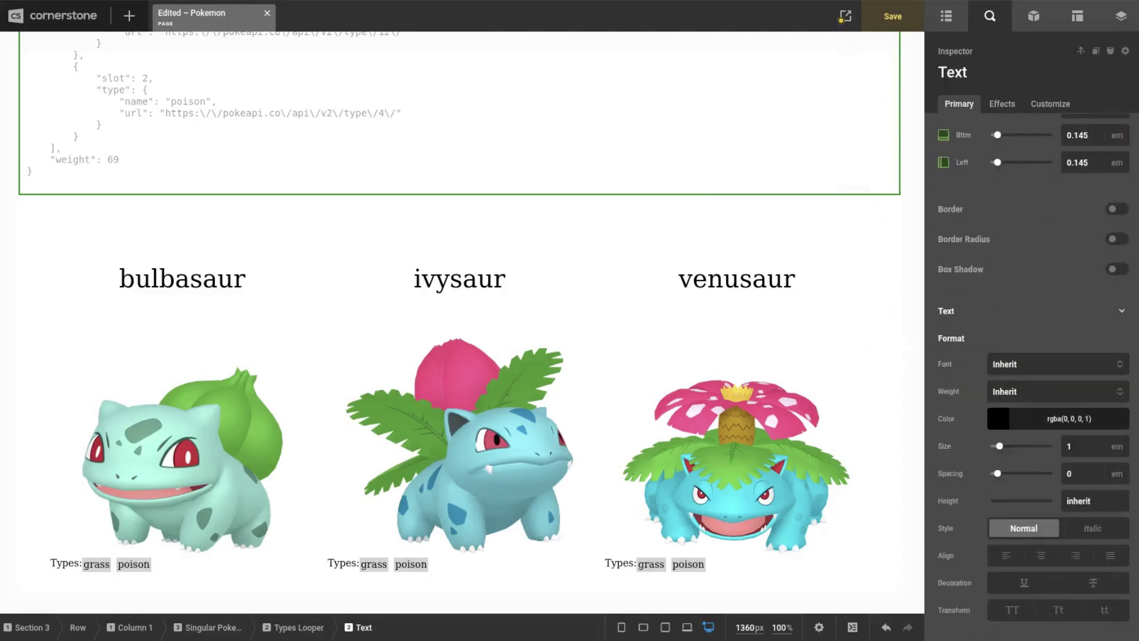
pyautogui.click(1118, 240)
pyautogui.moveTo(990, 292); pyautogui.dragTo(999, 292)
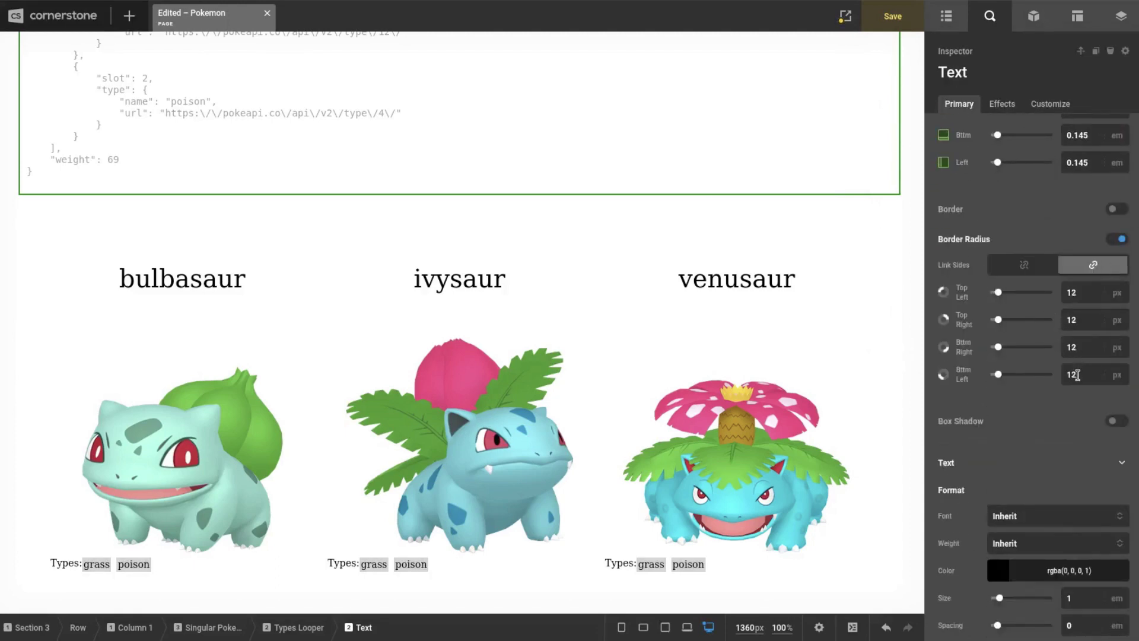
pyautogui.click(1071, 290)
pyautogui.write('5')
pyautogui.press('Tab')
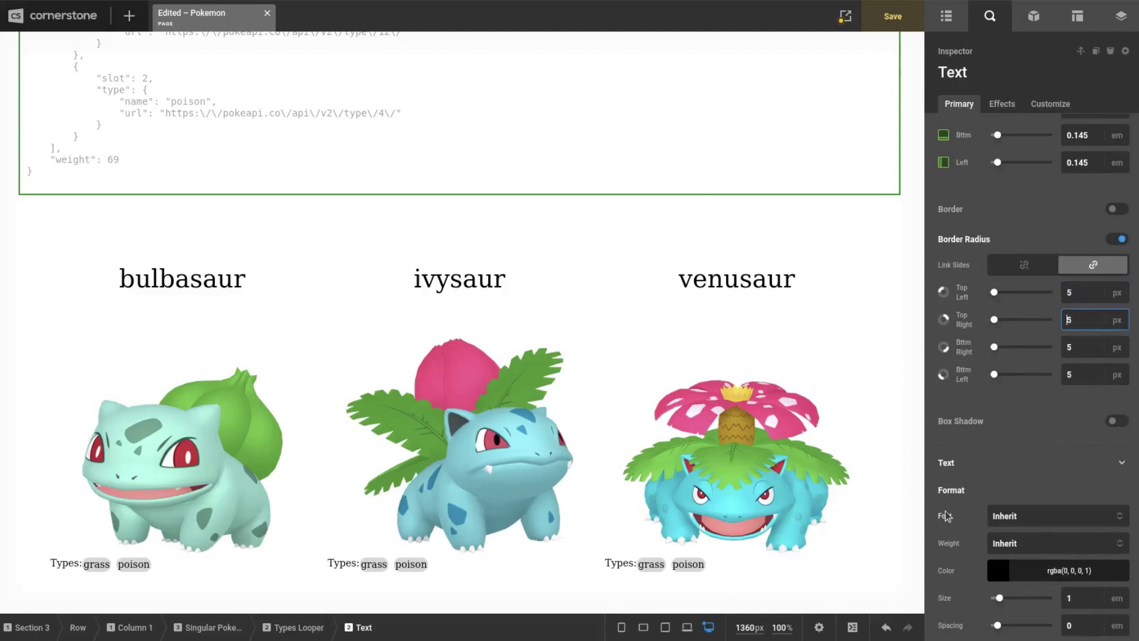
# Increase the linked tag padding to 0.2 em.
pyautogui.scroll(4, 946, 514)
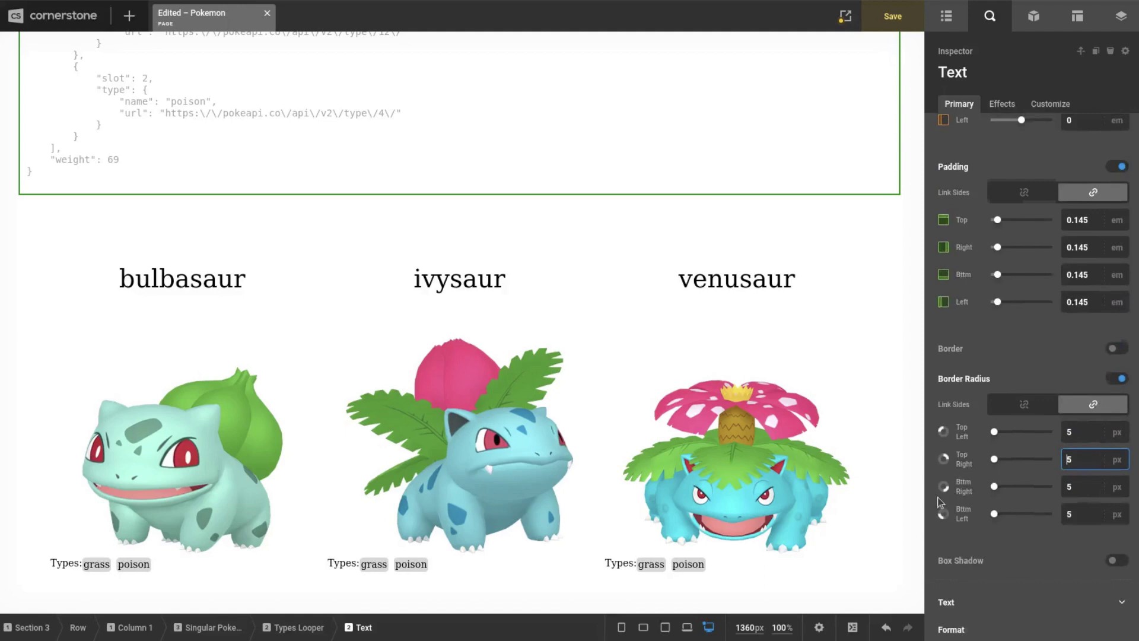
pyautogui.doubleClick(1086, 291)
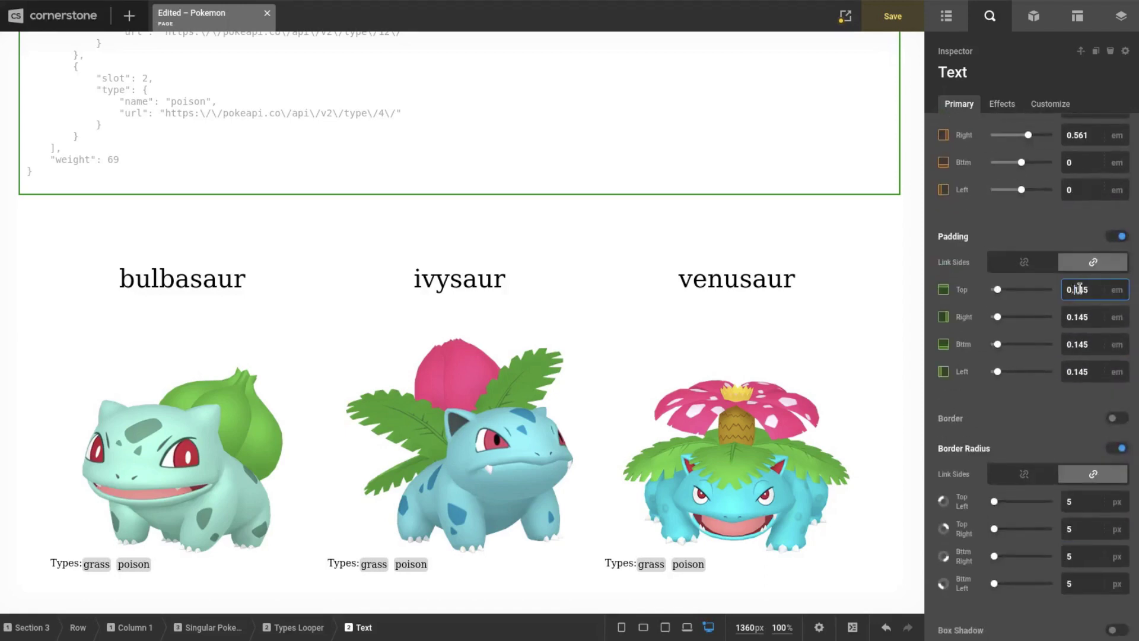
pyautogui.write('2')
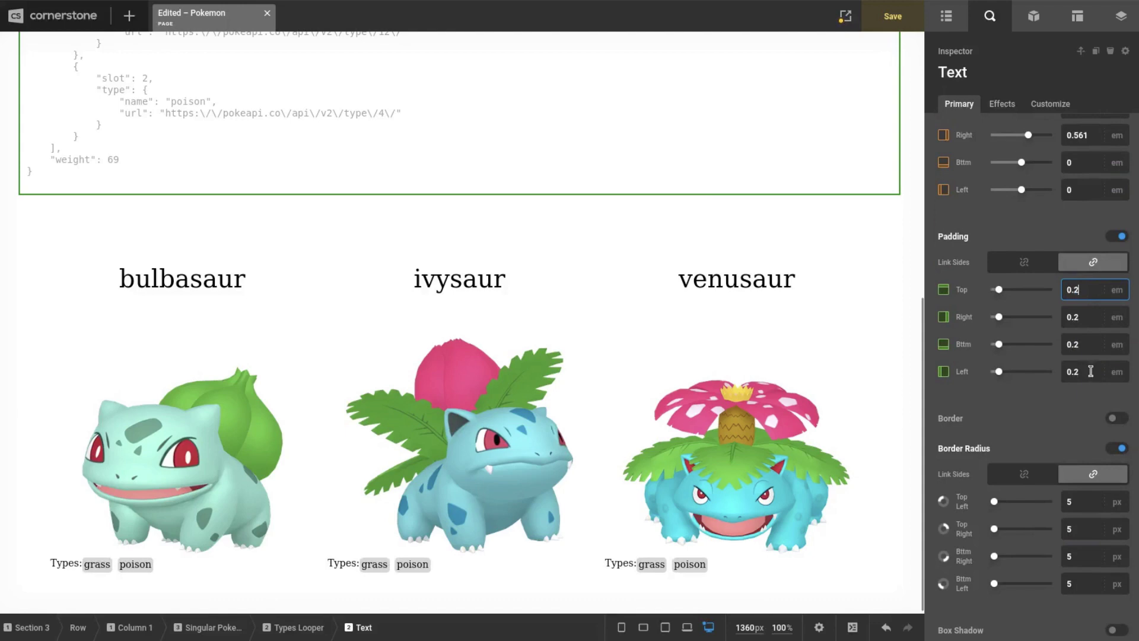
# Show the element outline and save the Pokemon page with its grey type tags.
pyautogui.click(948, 21)
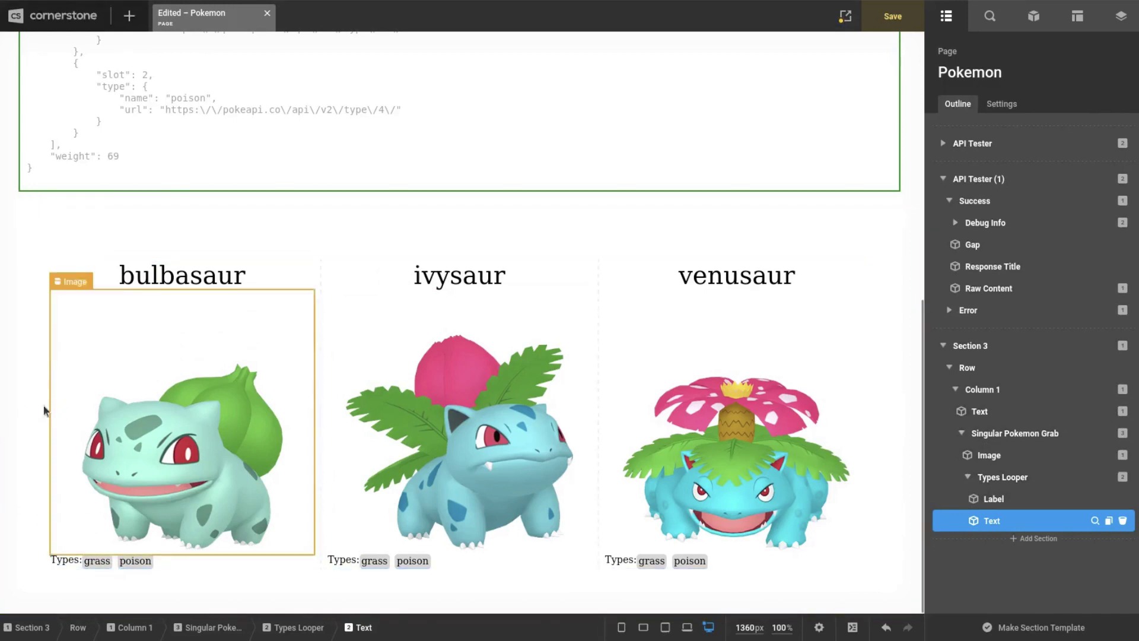
pyautogui.scroll(4, 24, 416)
pyautogui.scroll(-4, 15, 386)
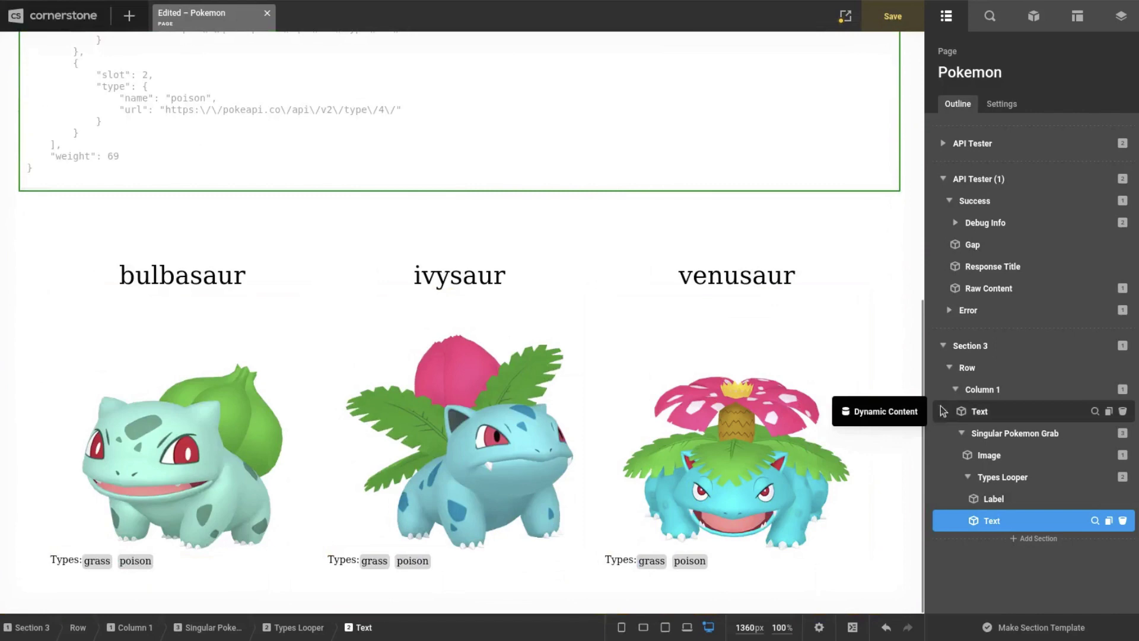
pyautogui.hotkey('ctrl', 's')
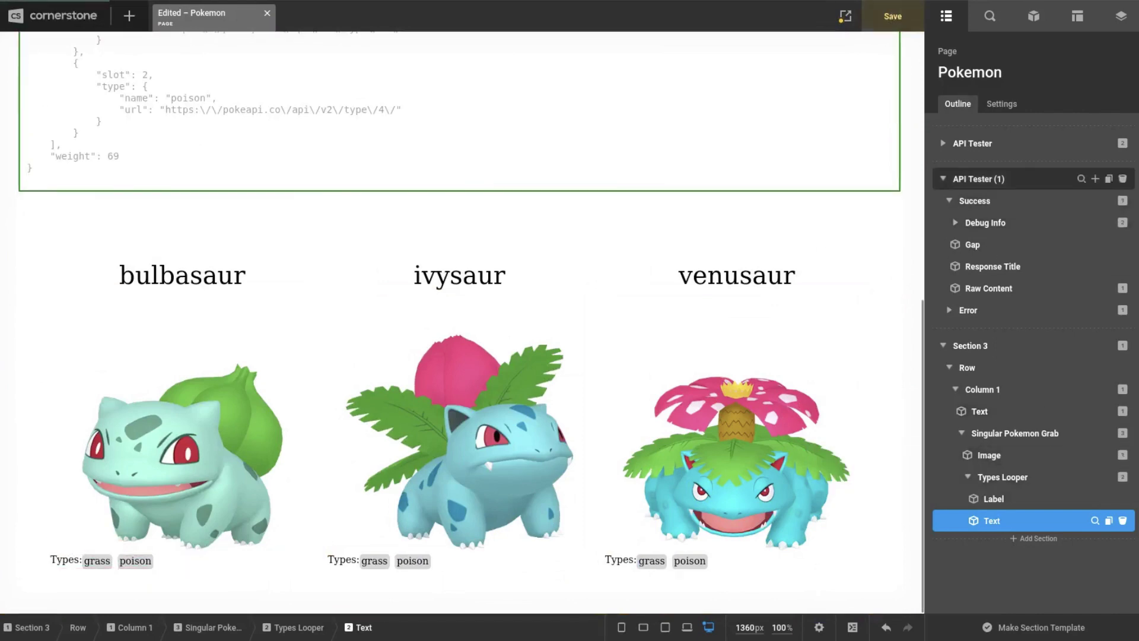
# Rename the outline's Section 3, which holds the Pokémon cards, to 'Pokemon List'.
pyautogui.doubleClick(970, 347)
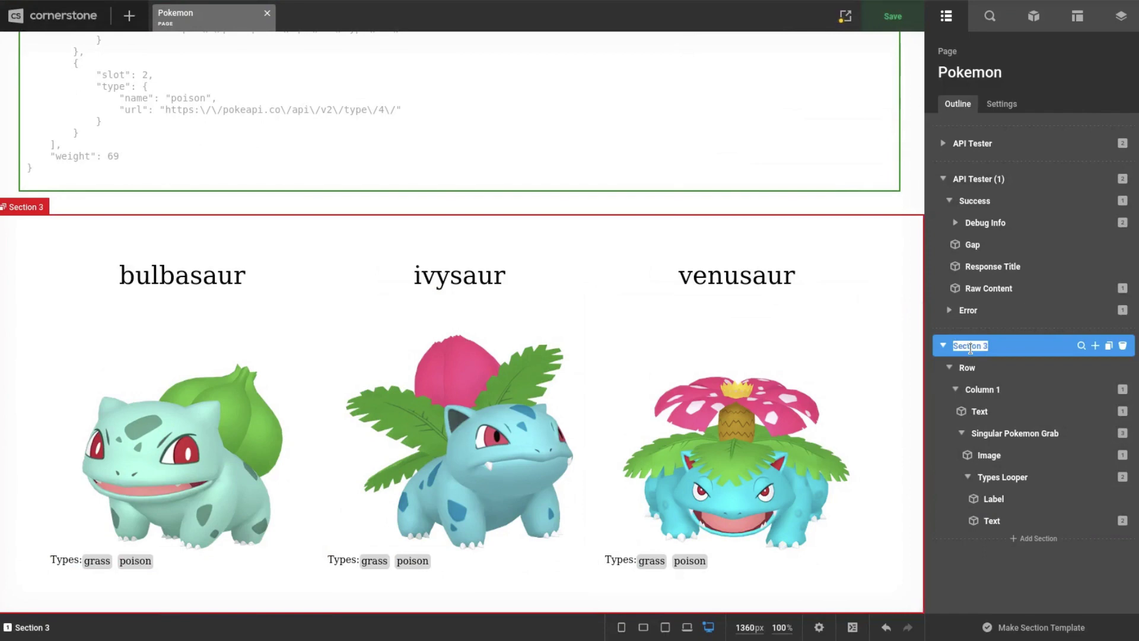
pyautogui.press('Return')
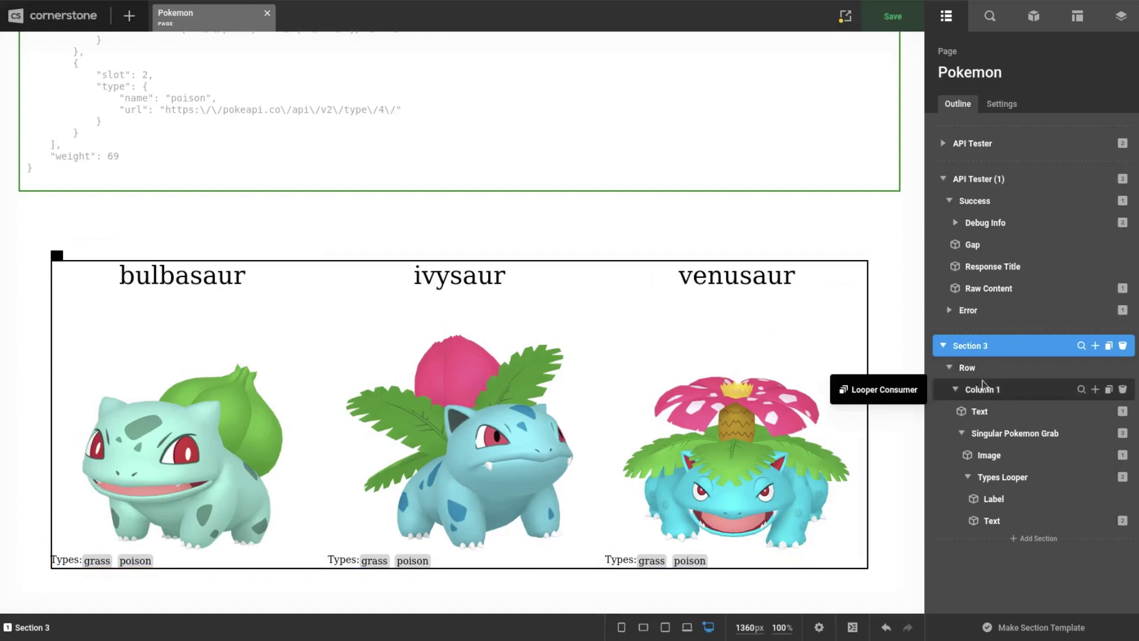
pyautogui.doubleClick(988, 346)
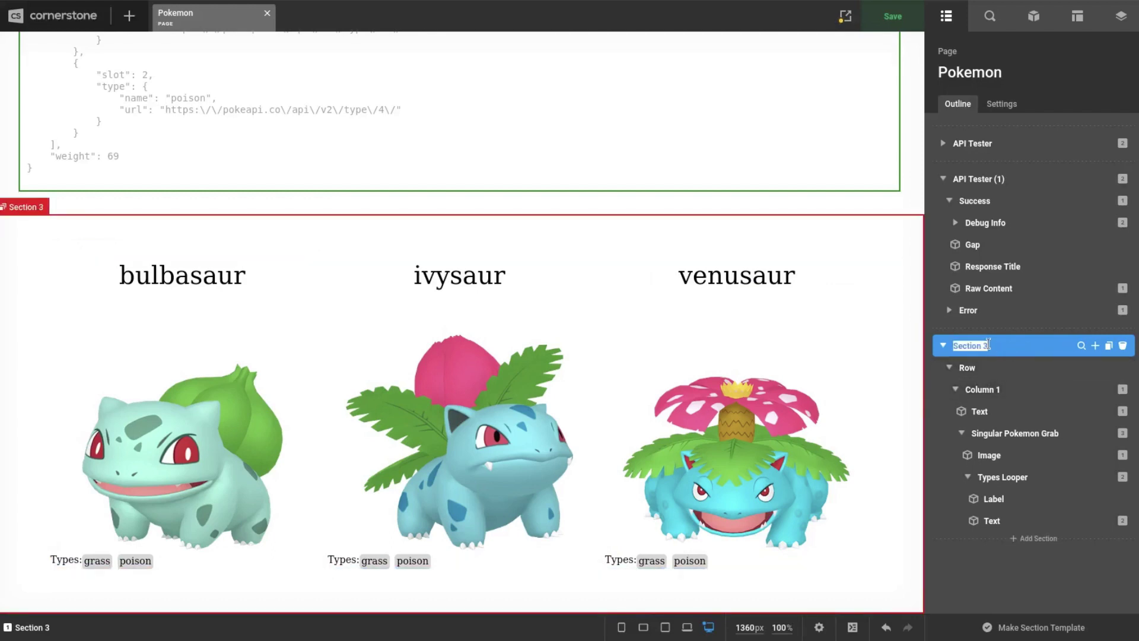
pyautogui.write('Pokemon List')
pyautogui.press('Return')
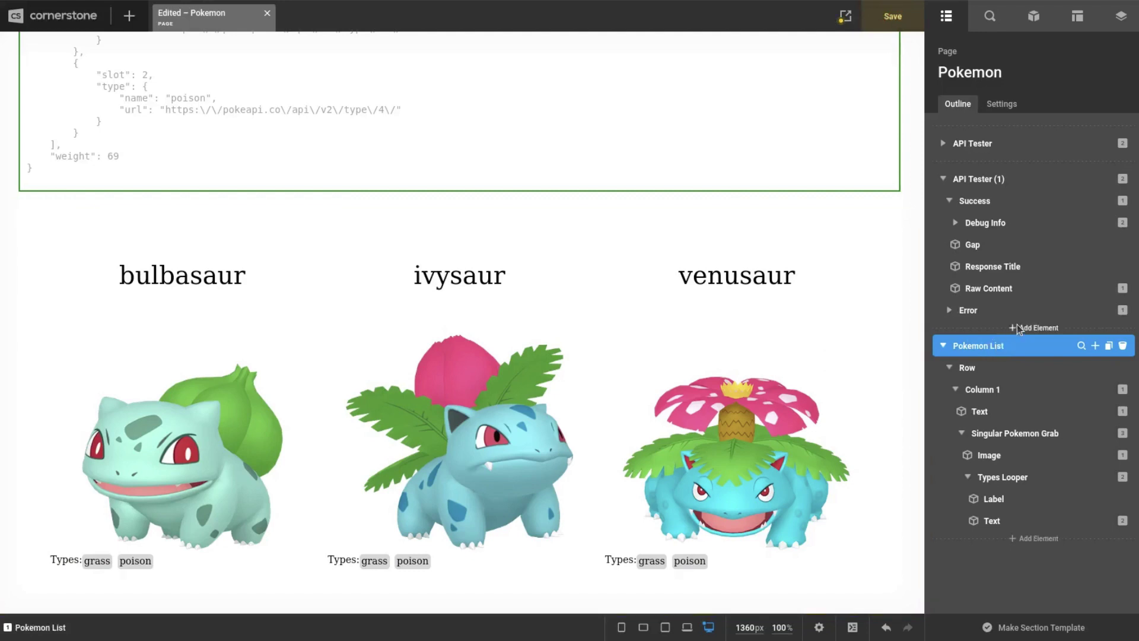
pyautogui.click(1017, 327)
pyautogui.click(1012, 581)
# Insert an empty Div above the Pokemon List section and open its Customize settings.
pyautogui.click(1021, 325)
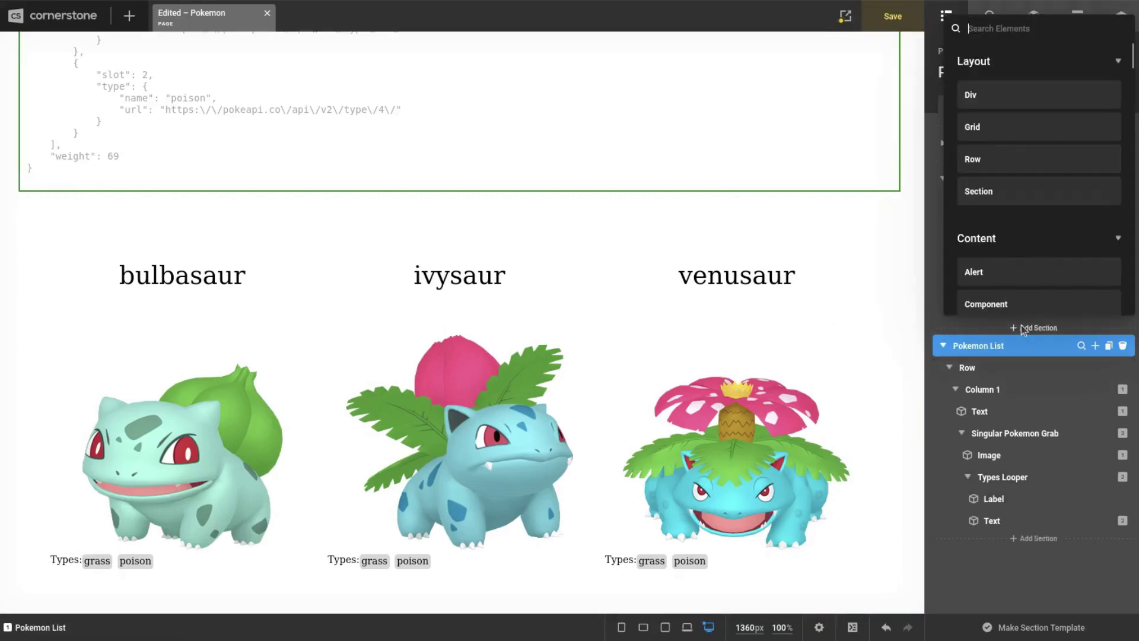
pyautogui.write('d')
pyautogui.click(1009, 95)
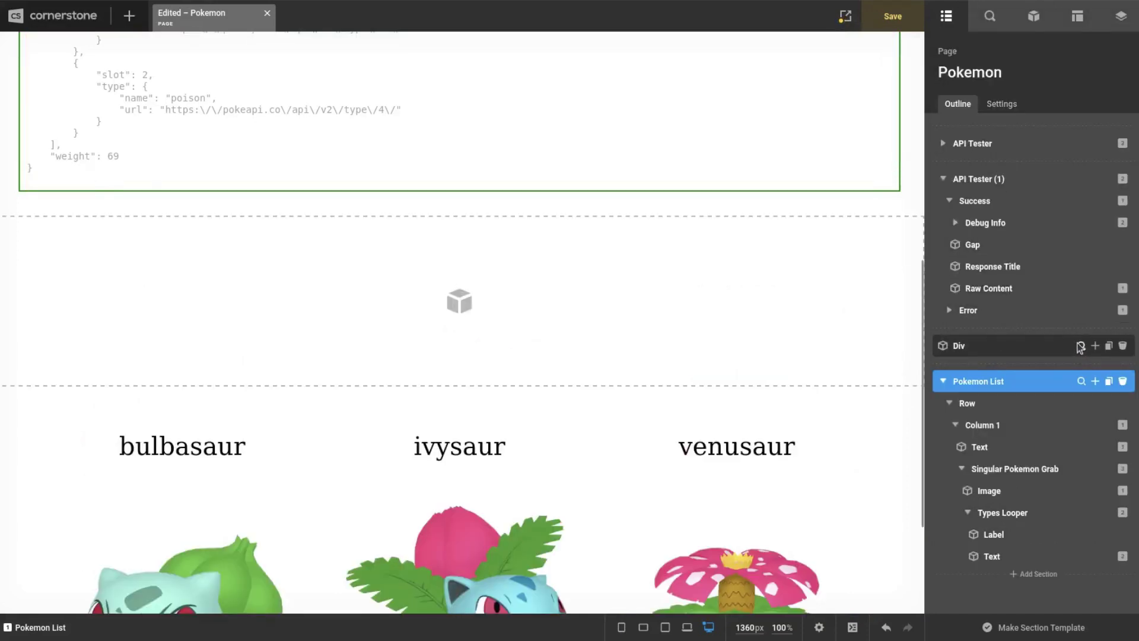
pyautogui.click(1081, 345)
pyautogui.click(1062, 103)
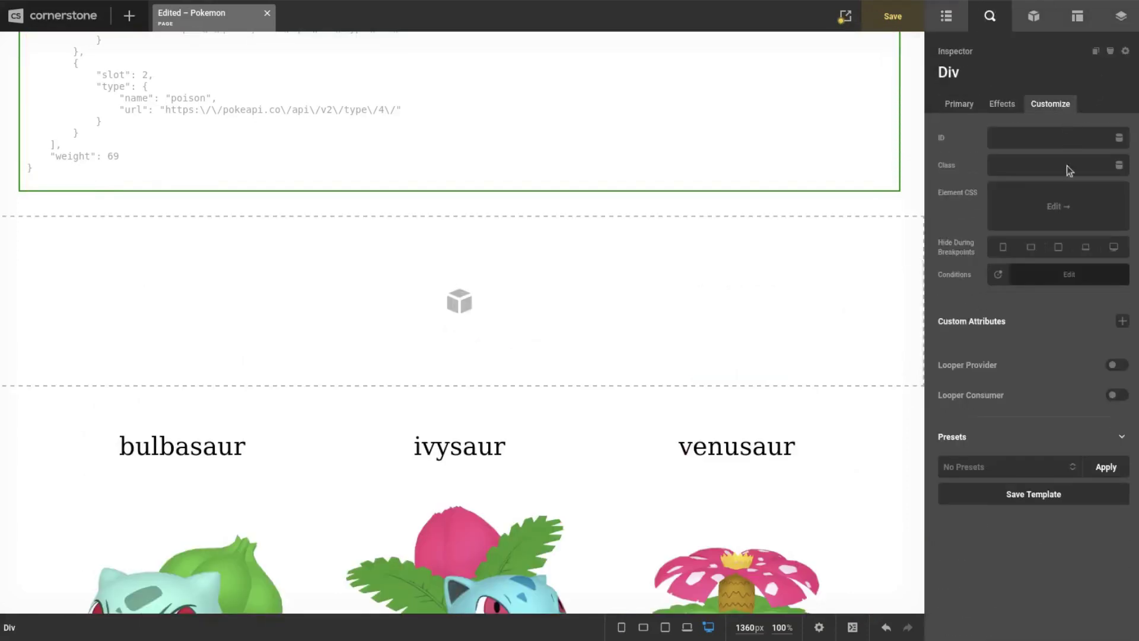
# Inspect the Pokémon image and the Singular Pokemon Grab's looper provider endpoint, leaving them unchanged.
pyautogui.click(947, 17)
pyautogui.scroll(-3, 803, 305)
pyautogui.click(824, 383)
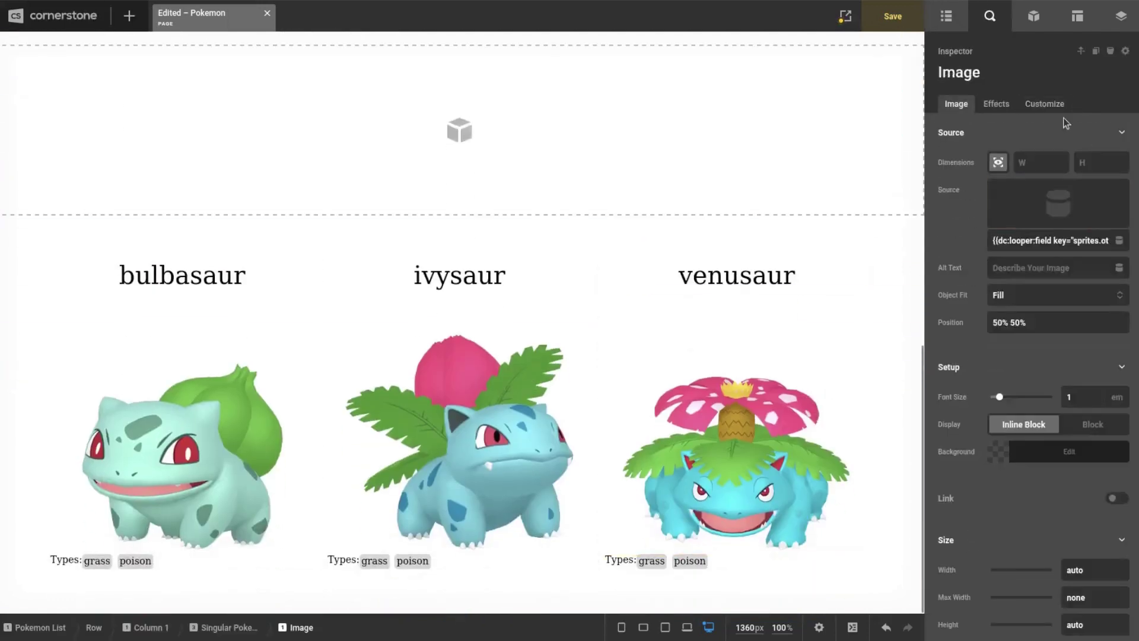
pyautogui.click(947, 17)
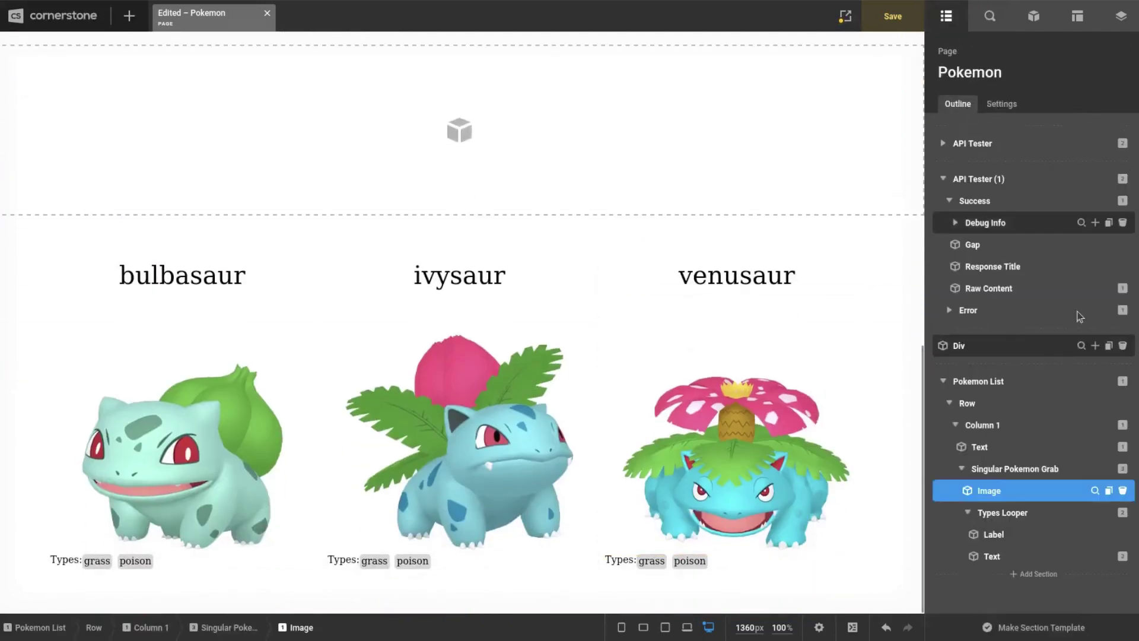
pyautogui.click(1077, 468)
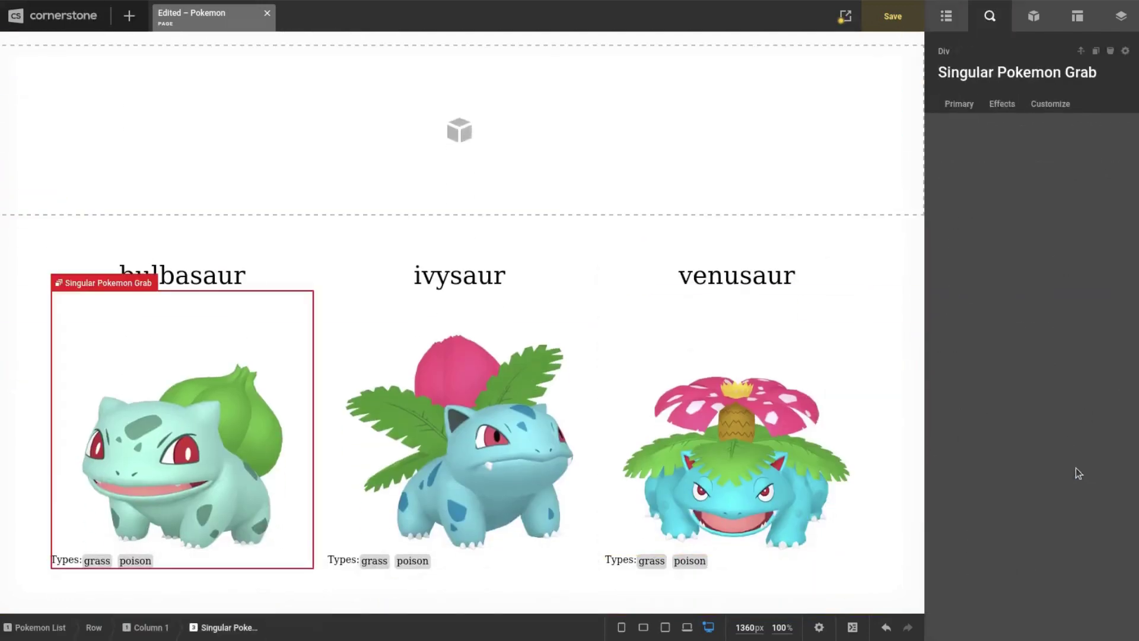
pyautogui.click(1048, 107)
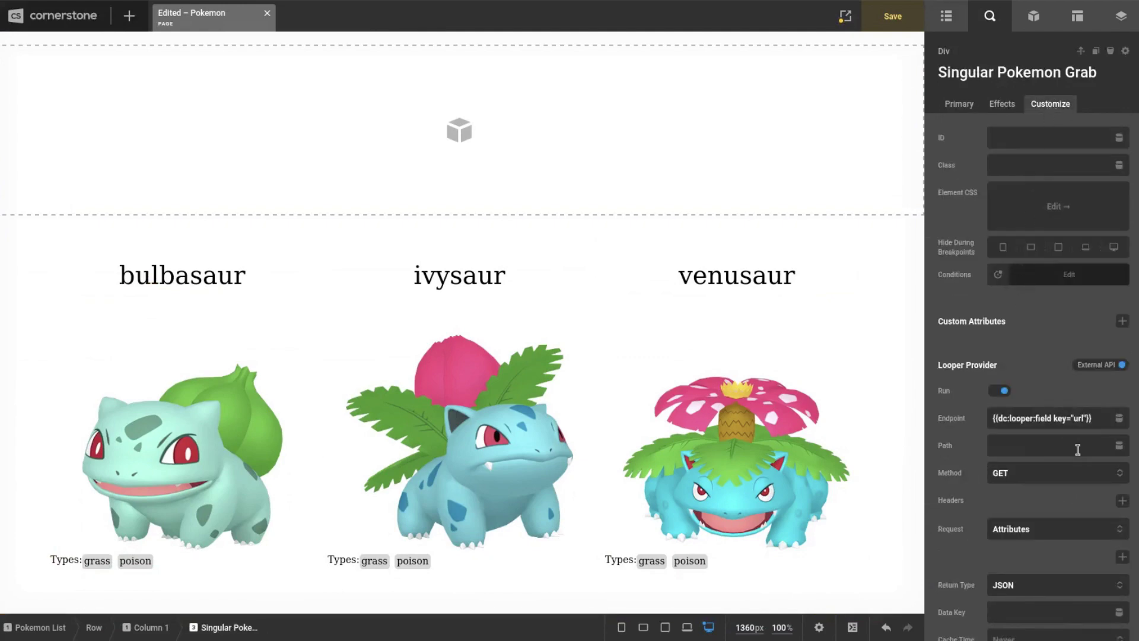
pyautogui.tripleClick(1042, 418)
pyautogui.click(1009, 290)
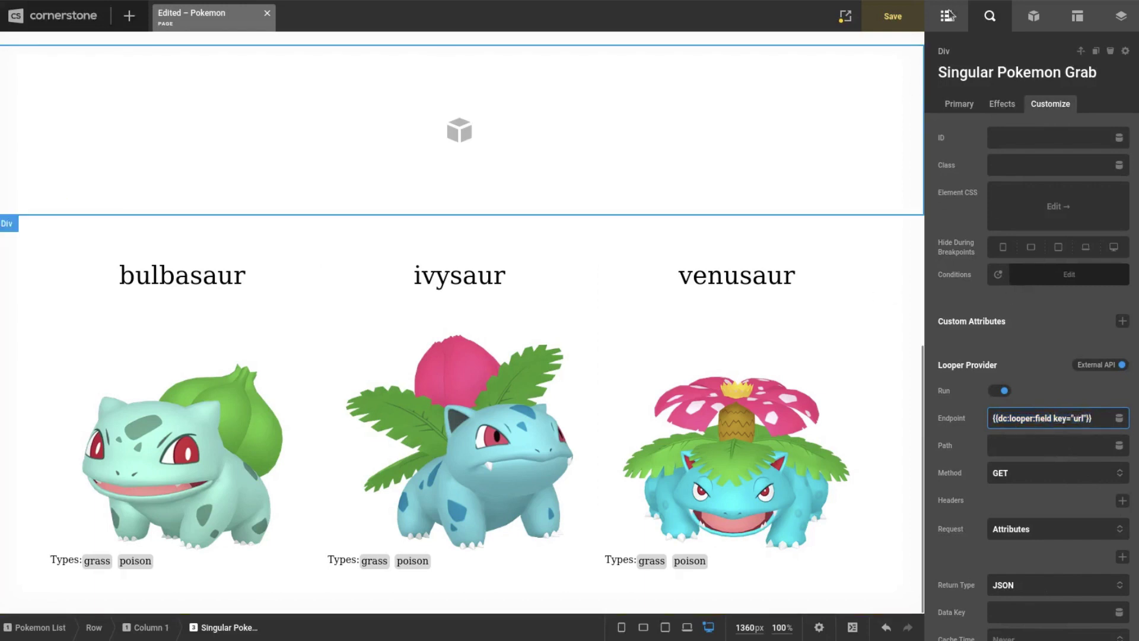
pyautogui.hotkey('ctrl', 'shift', 'o')
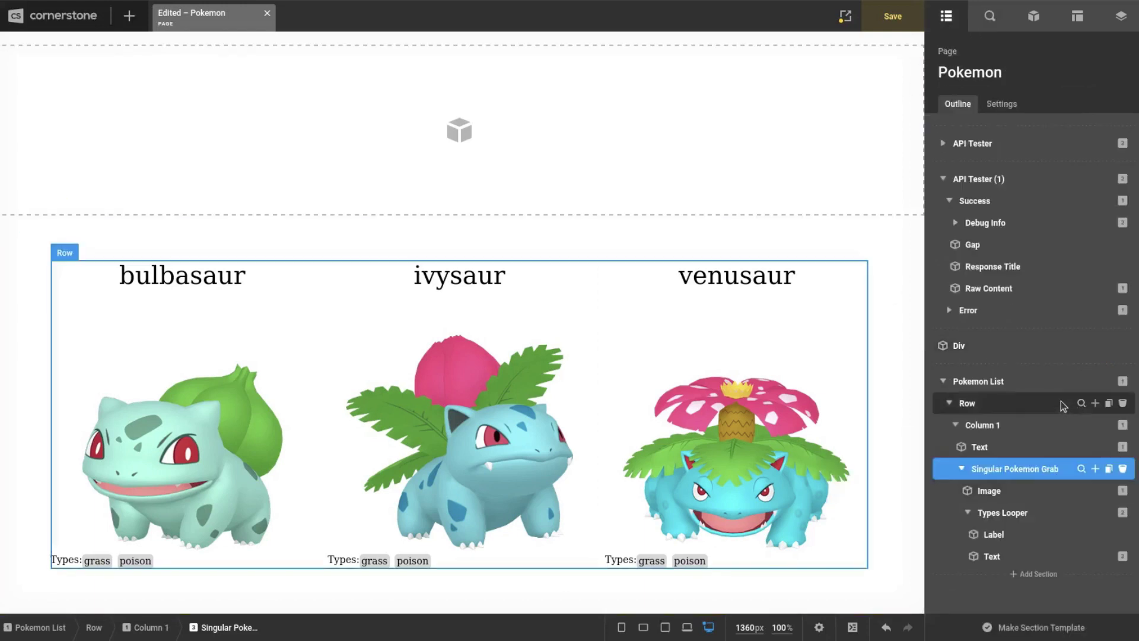
# Review Pokemon List's looper provider path 'pokemon', then select the new empty Div.
pyautogui.click(1057, 381)
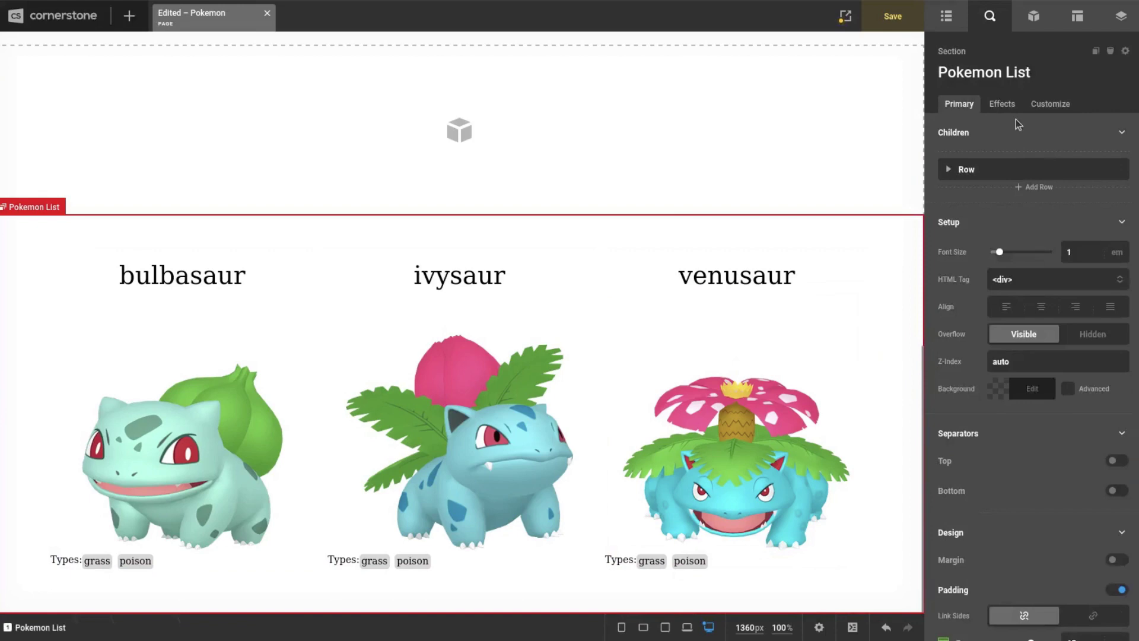
pyautogui.click(1046, 105)
pyautogui.scroll(-3, 997, 409)
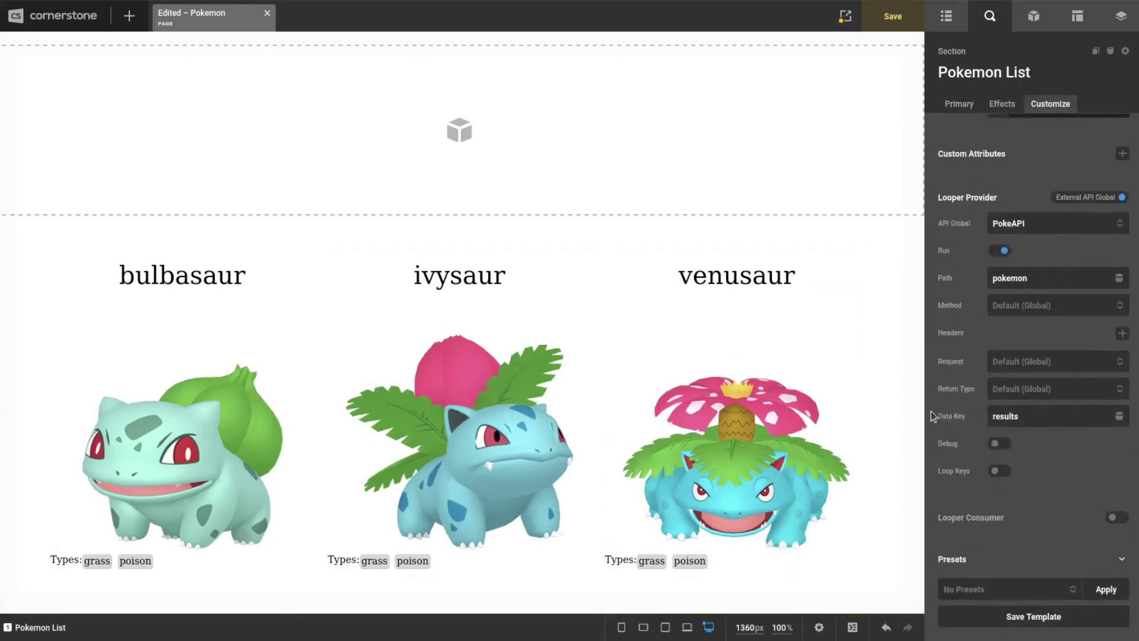
pyautogui.scroll(3, 1038, 331)
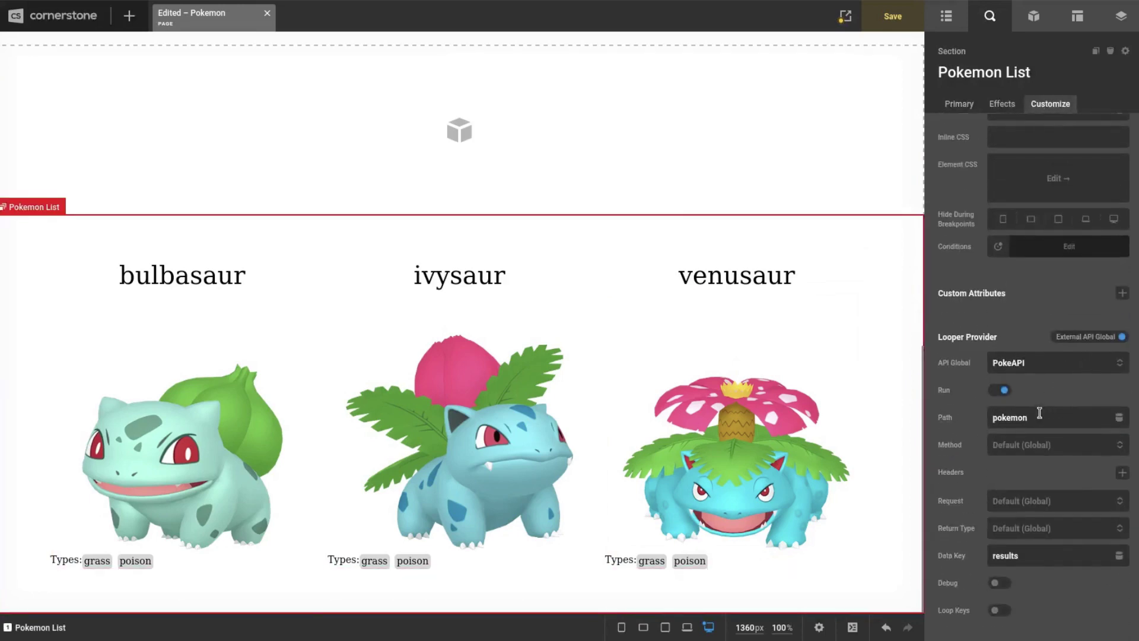
pyautogui.click(1035, 416)
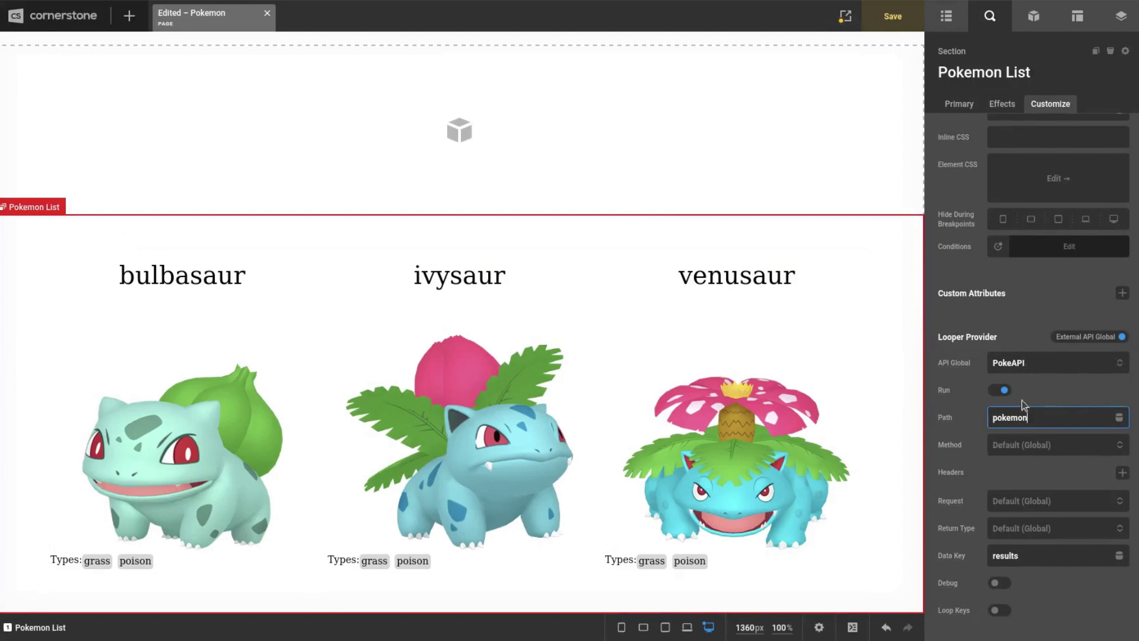
pyautogui.doubleClick(1020, 415)
pyautogui.click(1054, 417)
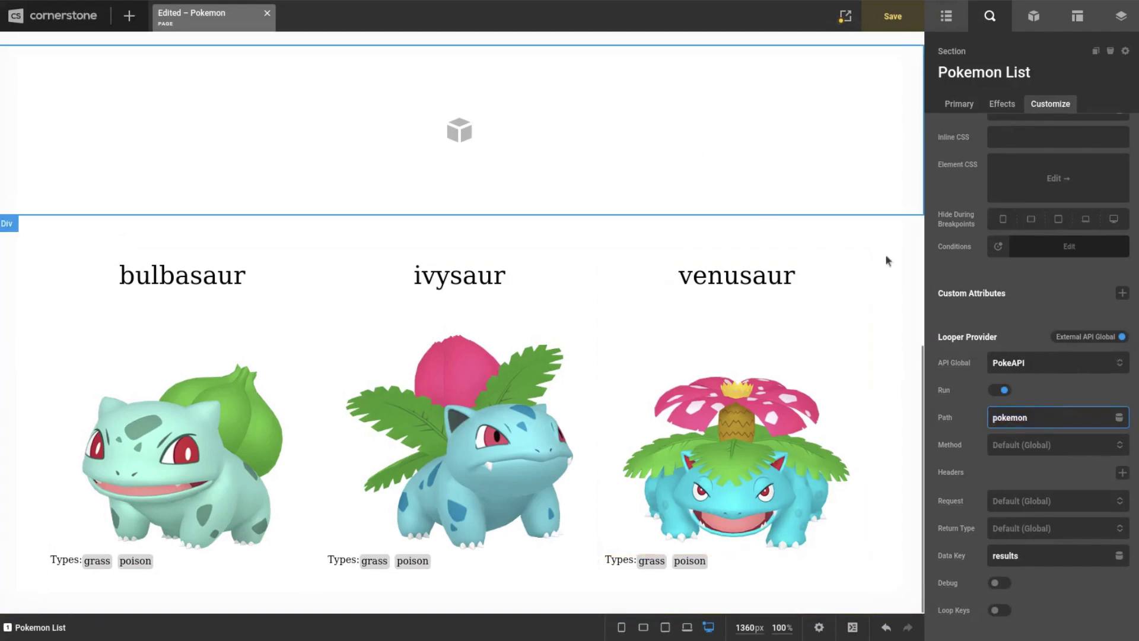
pyautogui.click(757, 192)
# Set the Div's Looper Provider to External API Global using the PokeAPI global.
pyautogui.click(1050, 105)
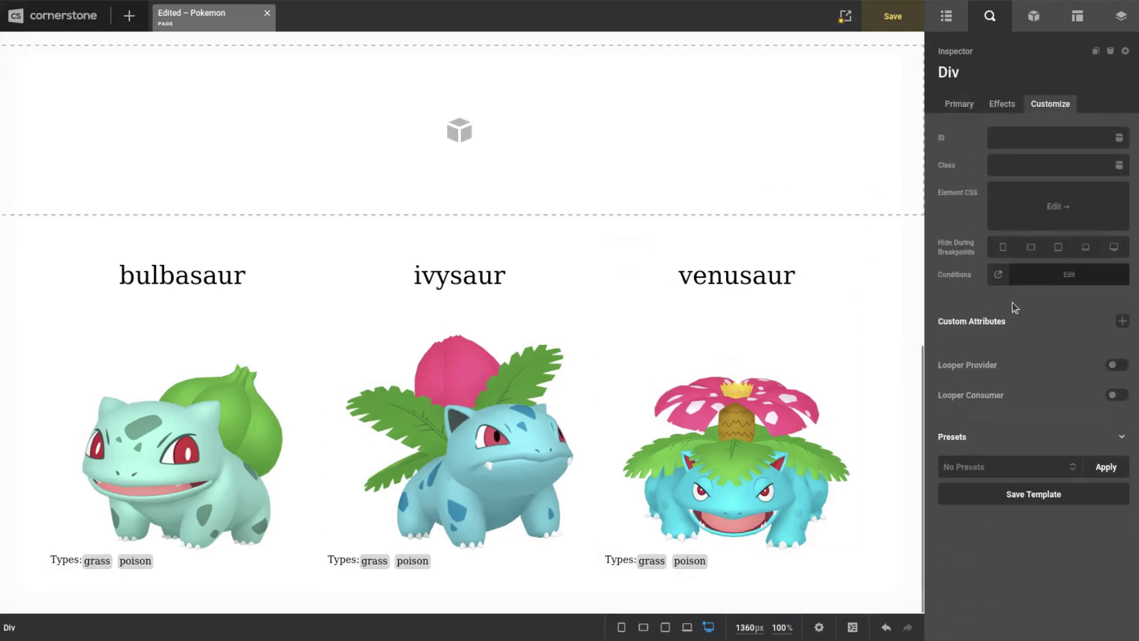
pyautogui.click(1122, 368)
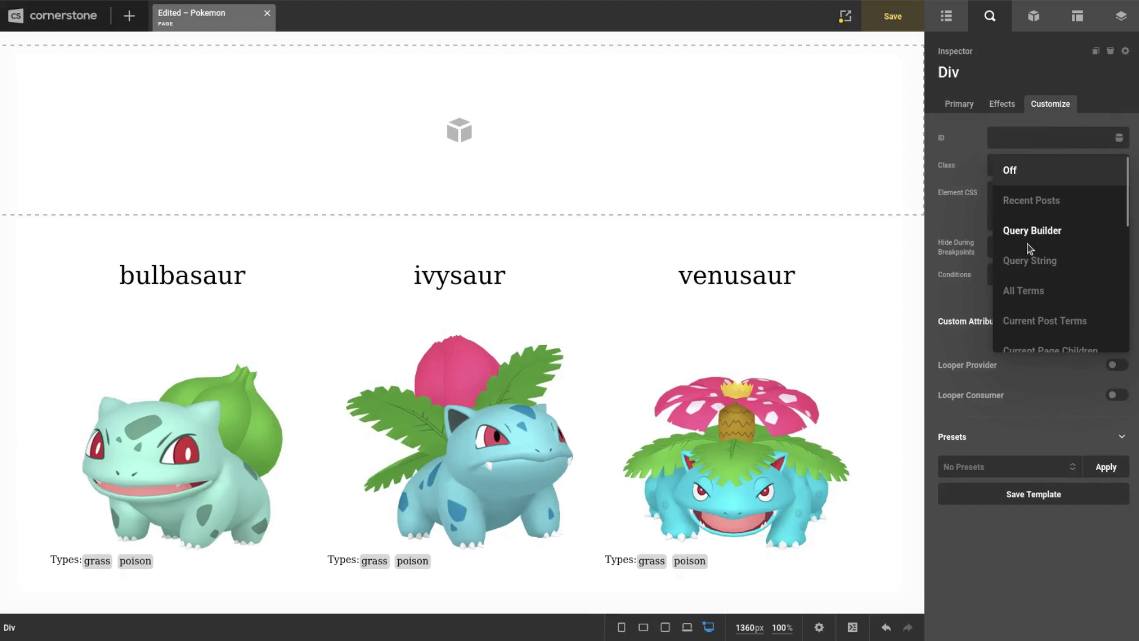
pyautogui.scroll(-5, 1032, 249)
pyautogui.scroll(-2, 1052, 269)
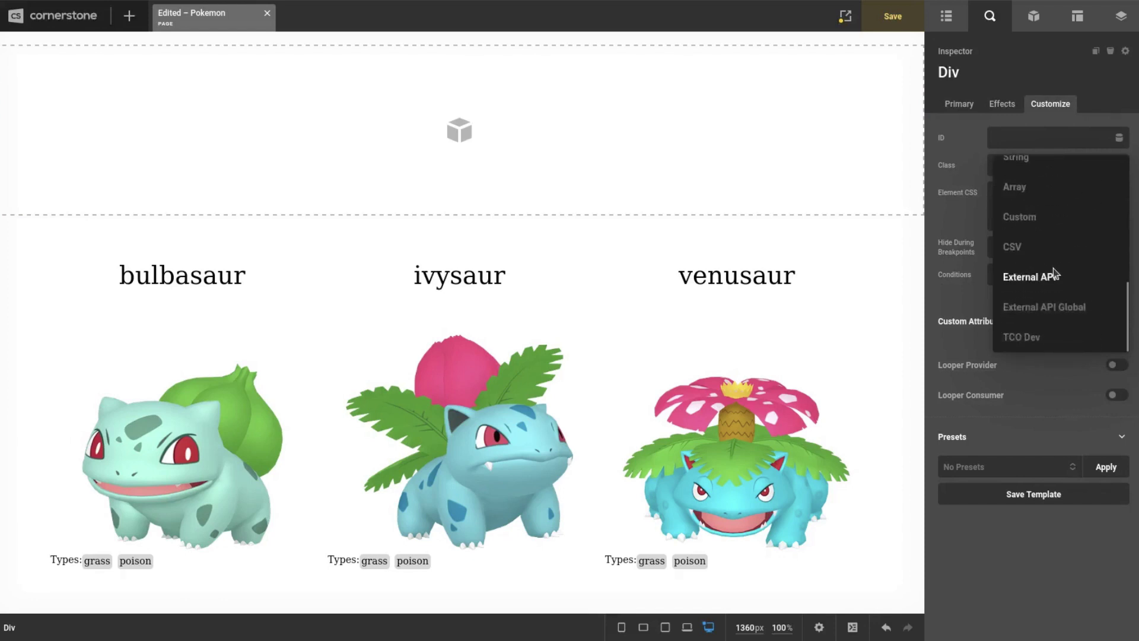
pyautogui.click(1055, 303)
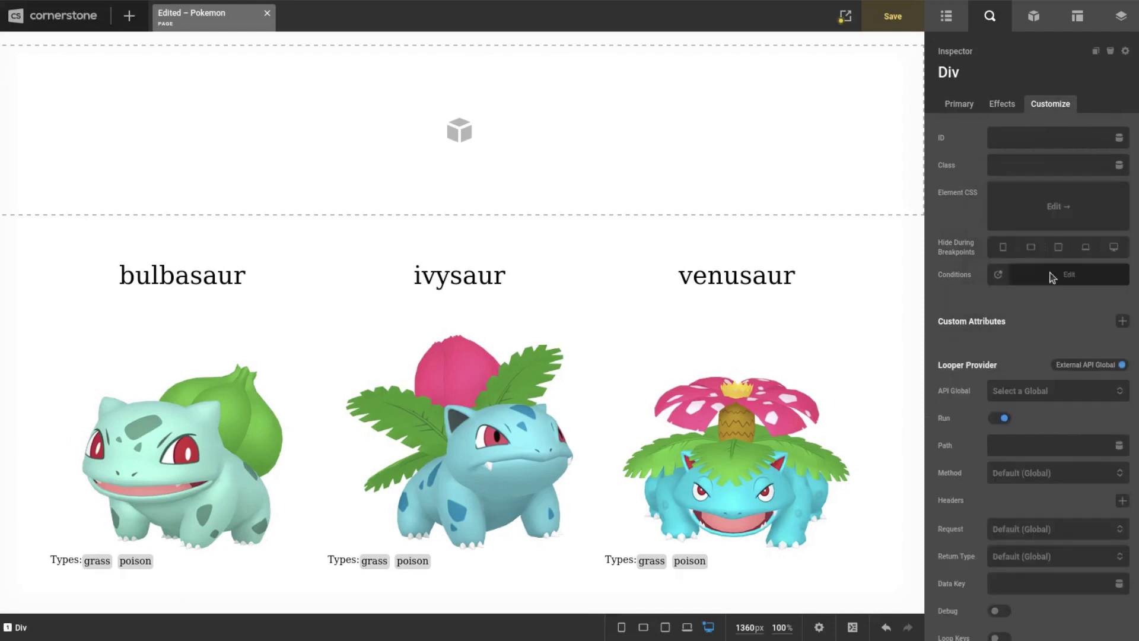
pyautogui.click(1024, 394)
pyautogui.click(1022, 426)
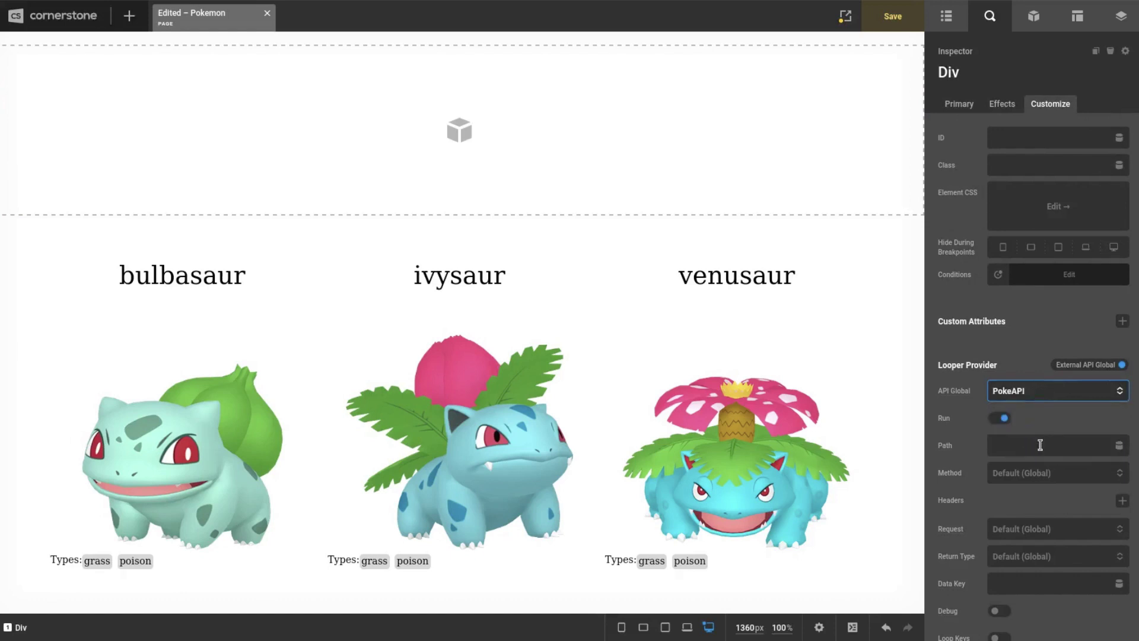
# Give the Div the API path pokemon/bulbasaur and enable Looper Consumer.
pyautogui.click(1038, 446)
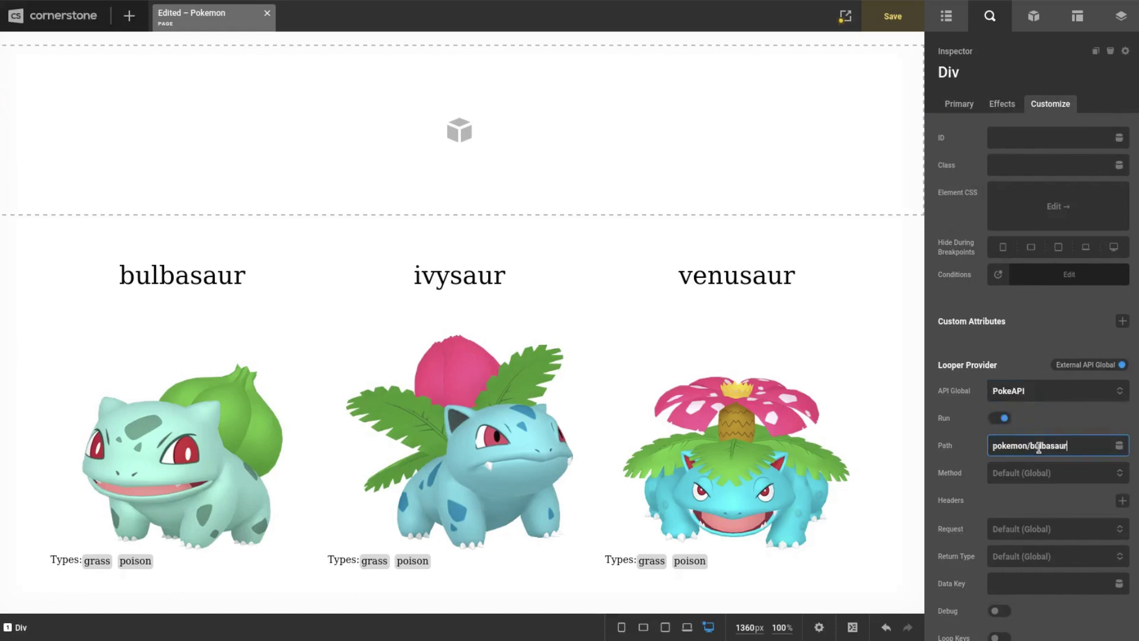
pyautogui.scroll(-3, 958, 497)
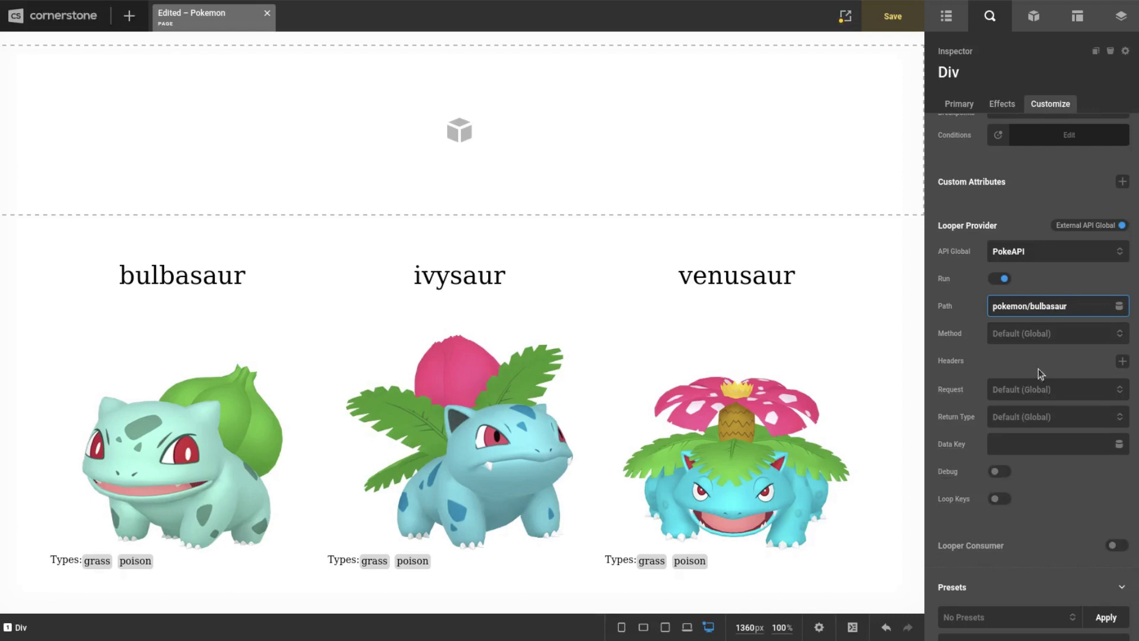
pyautogui.scroll(3, 953, 320)
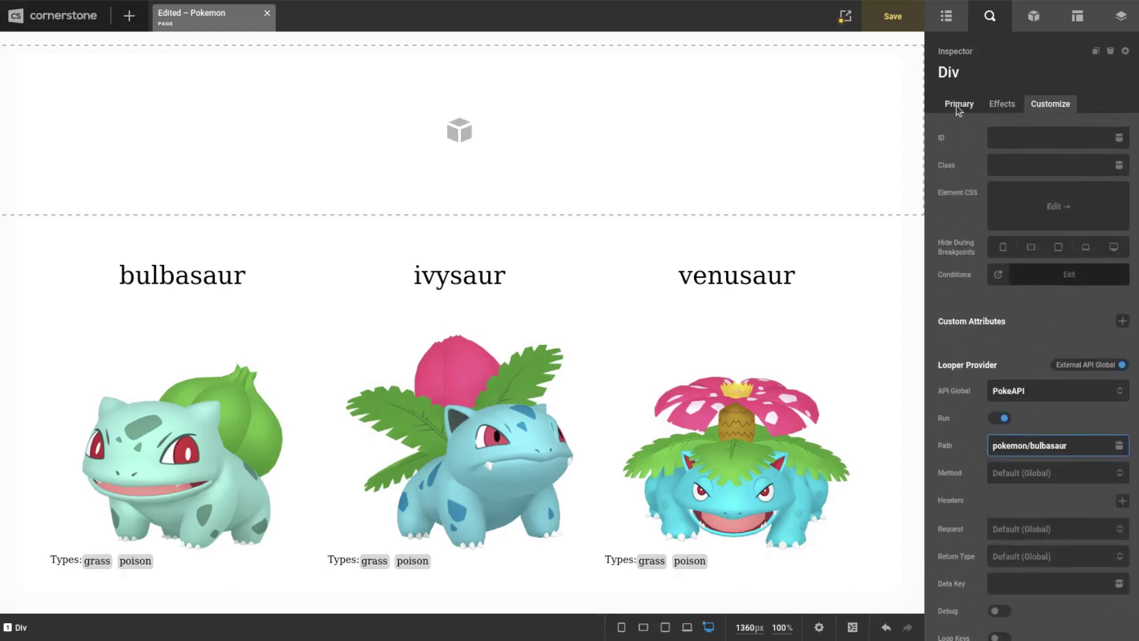
pyautogui.scroll(-3, 977, 404)
pyautogui.click(1118, 517)
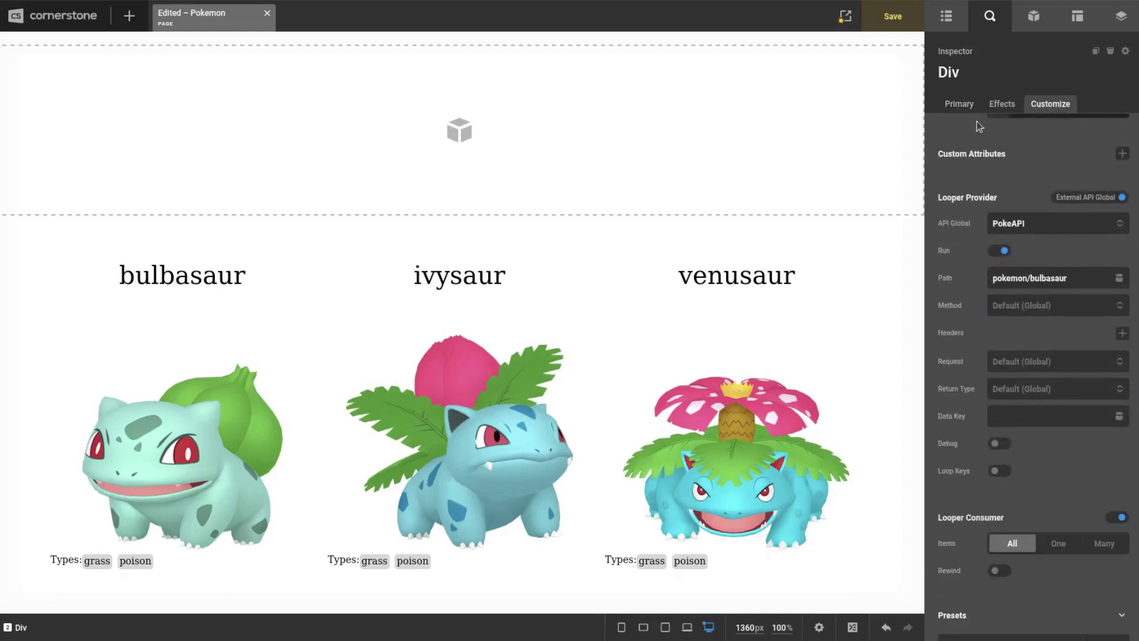
pyautogui.doubleClick(957, 75)
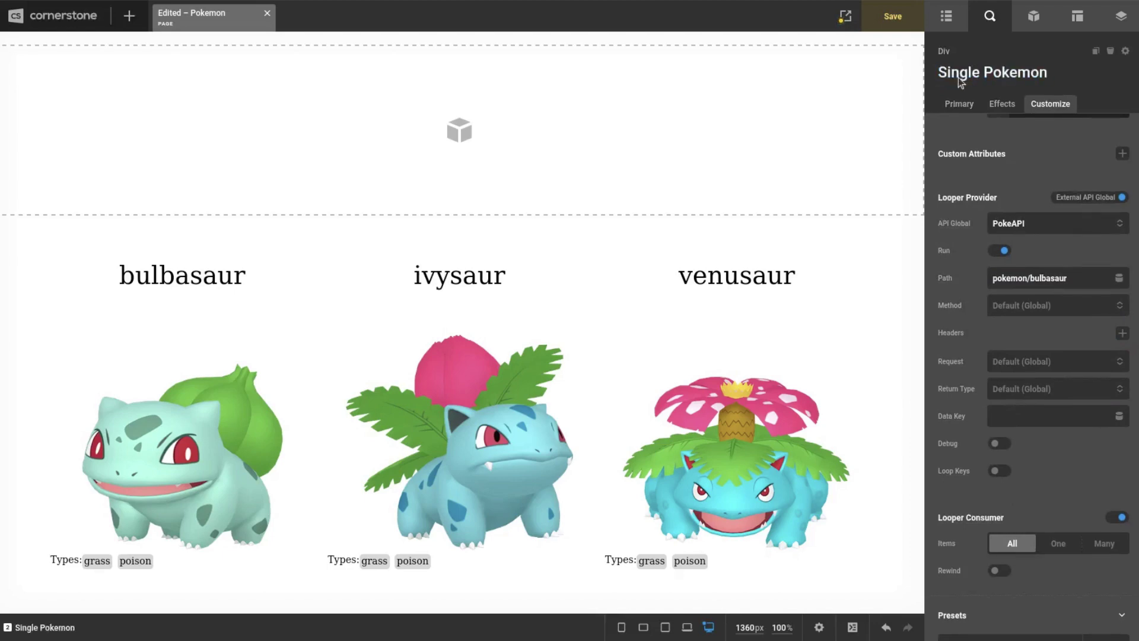
pyautogui.click(946, 16)
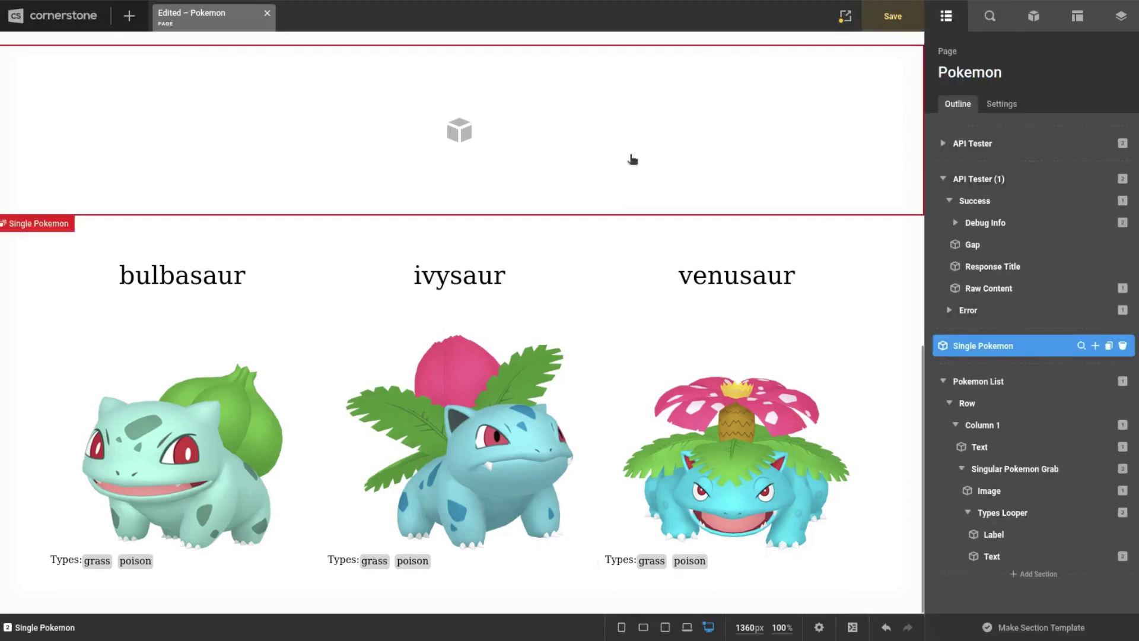
pyautogui.click(1094, 346)
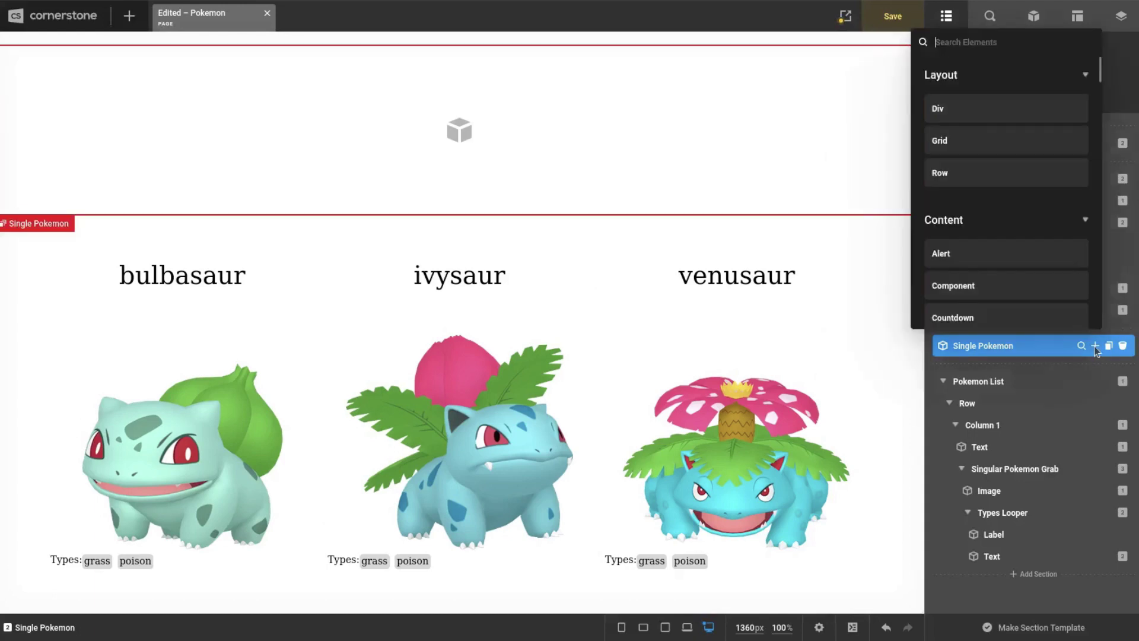
pyautogui.write('r')
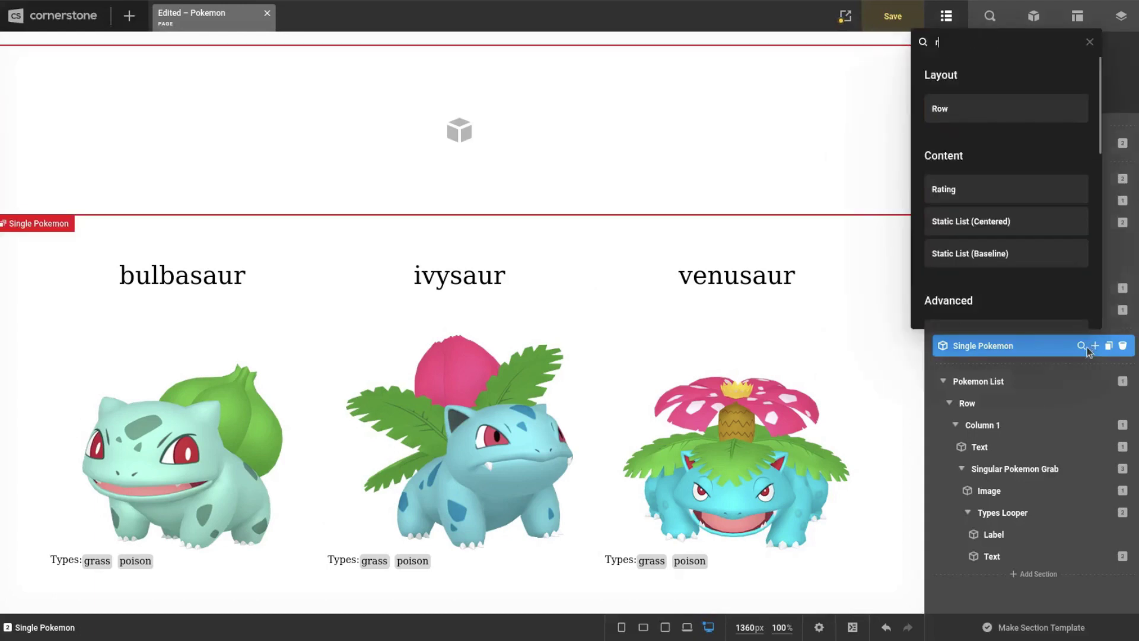
pyautogui.click(980, 108)
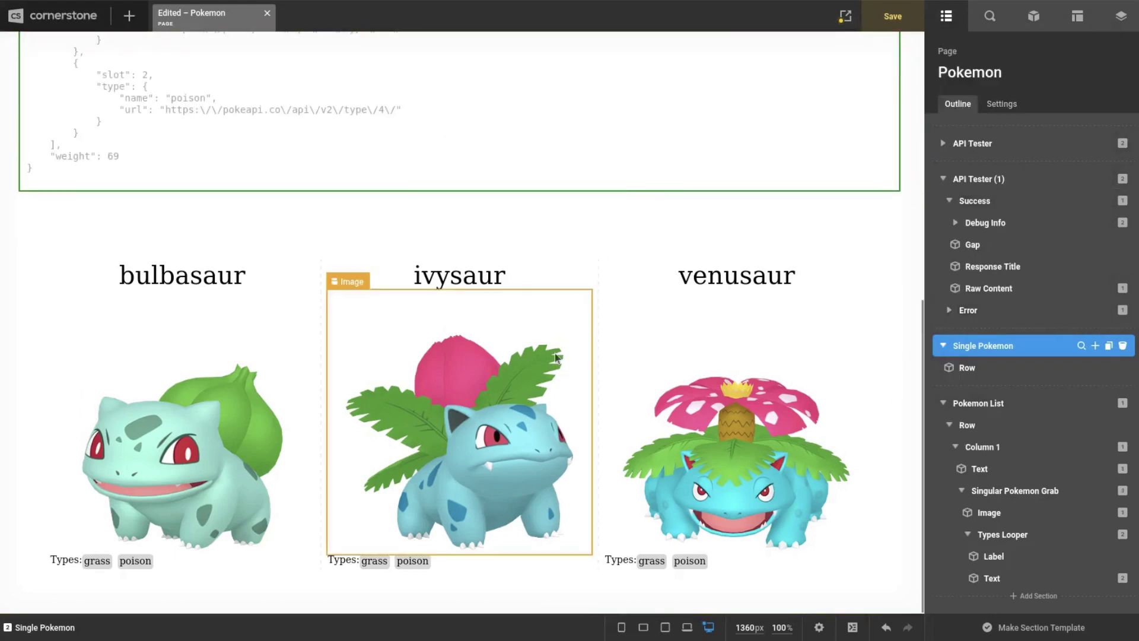
pyautogui.click(467, 287)
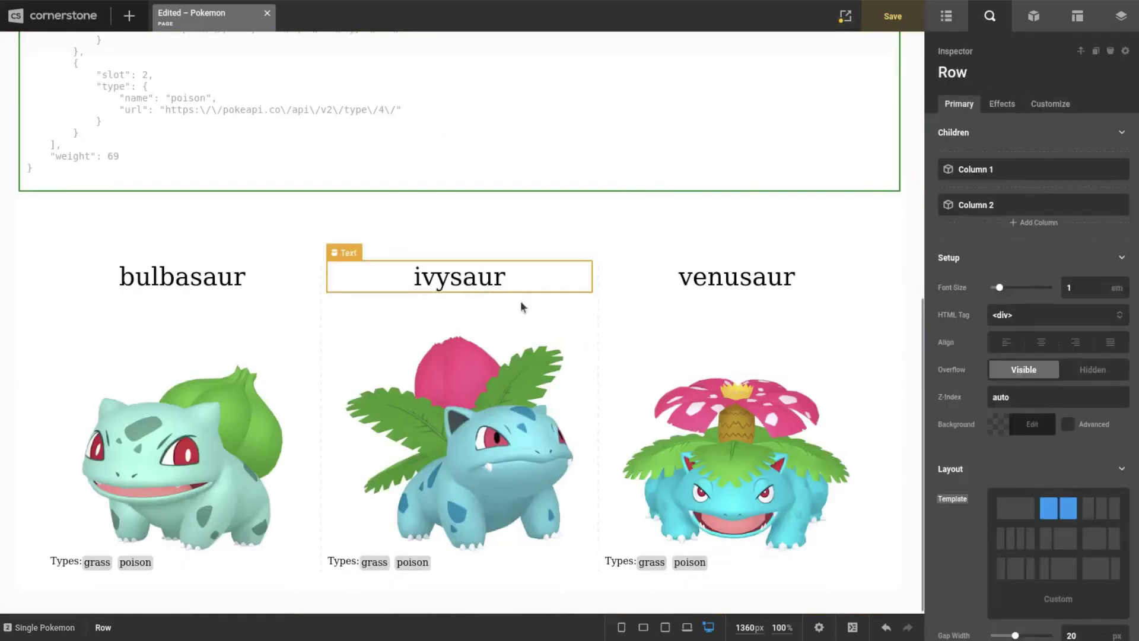
pyautogui.click(947, 18)
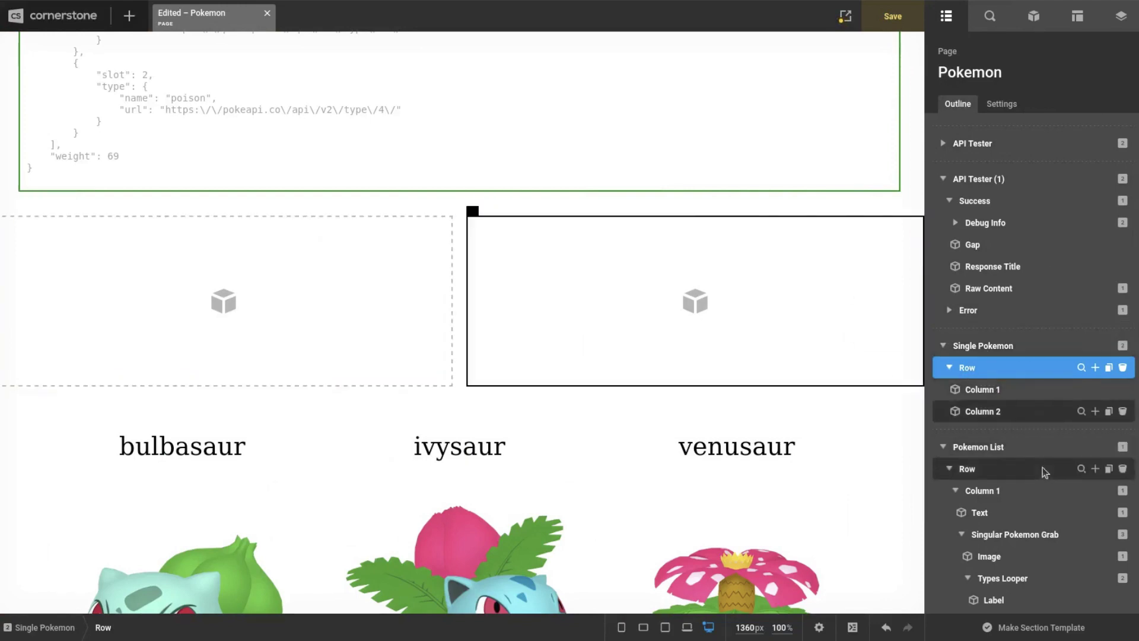
pyautogui.scroll(-1, 1042, 468)
pyautogui.scroll(-3, 768, 465)
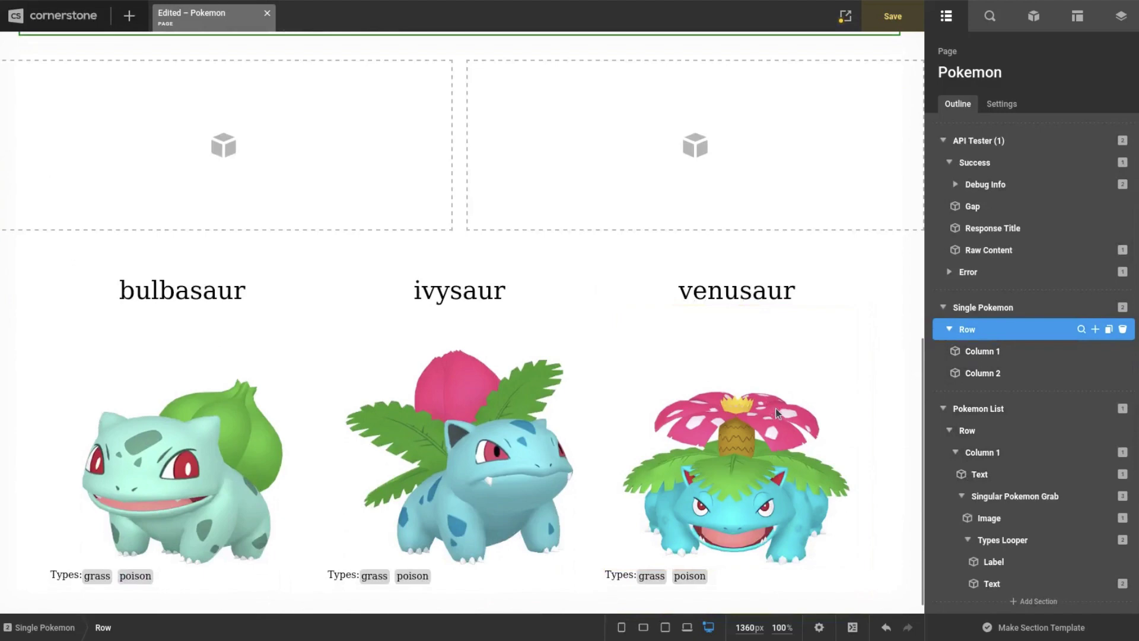
pyautogui.scroll(3, 775, 408)
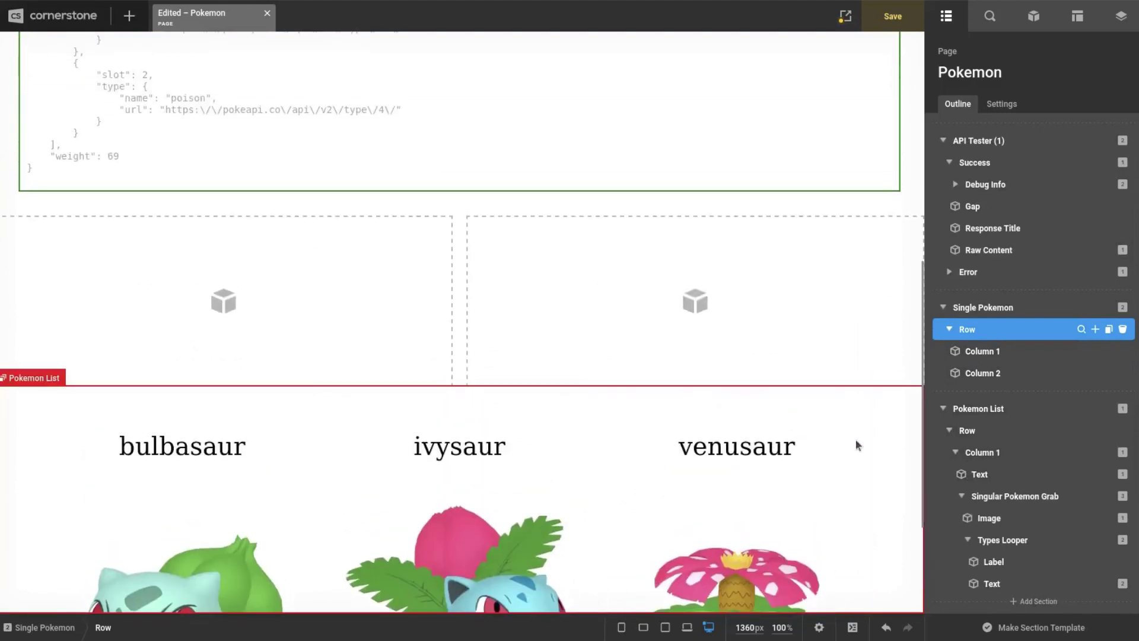
pyautogui.rightClick(998, 518)
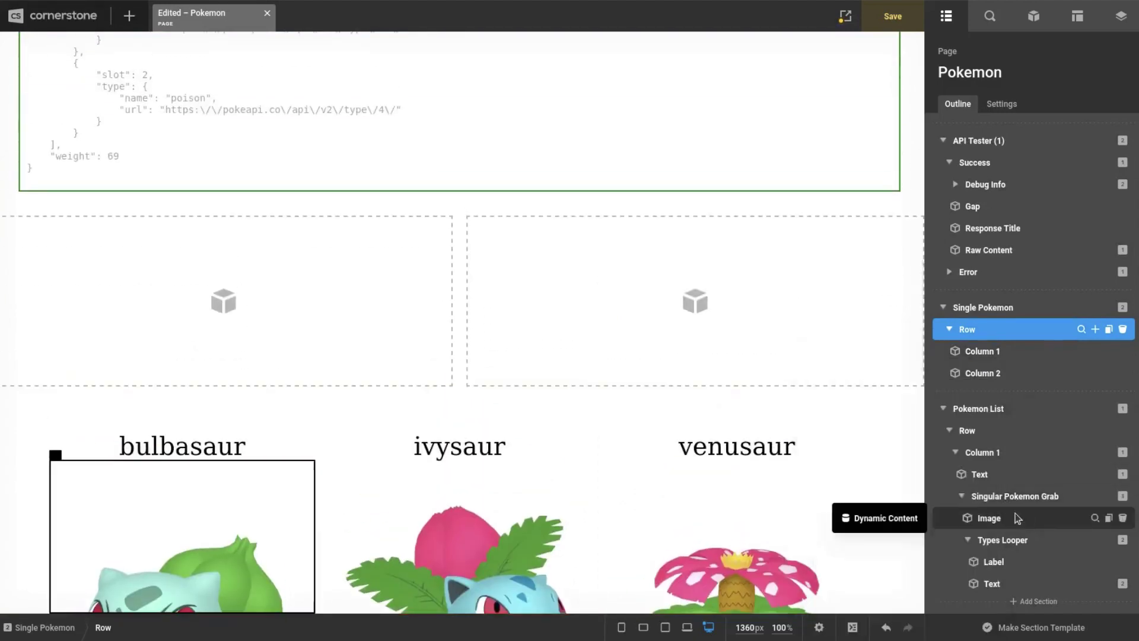
pyautogui.click(1081, 497)
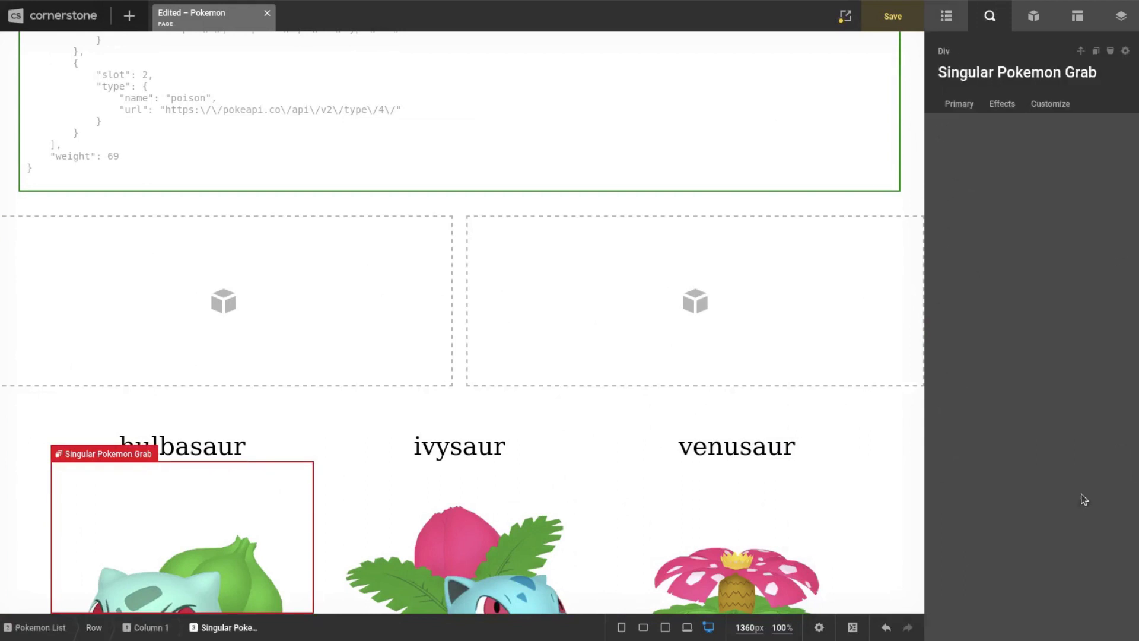
pyautogui.click(946, 16)
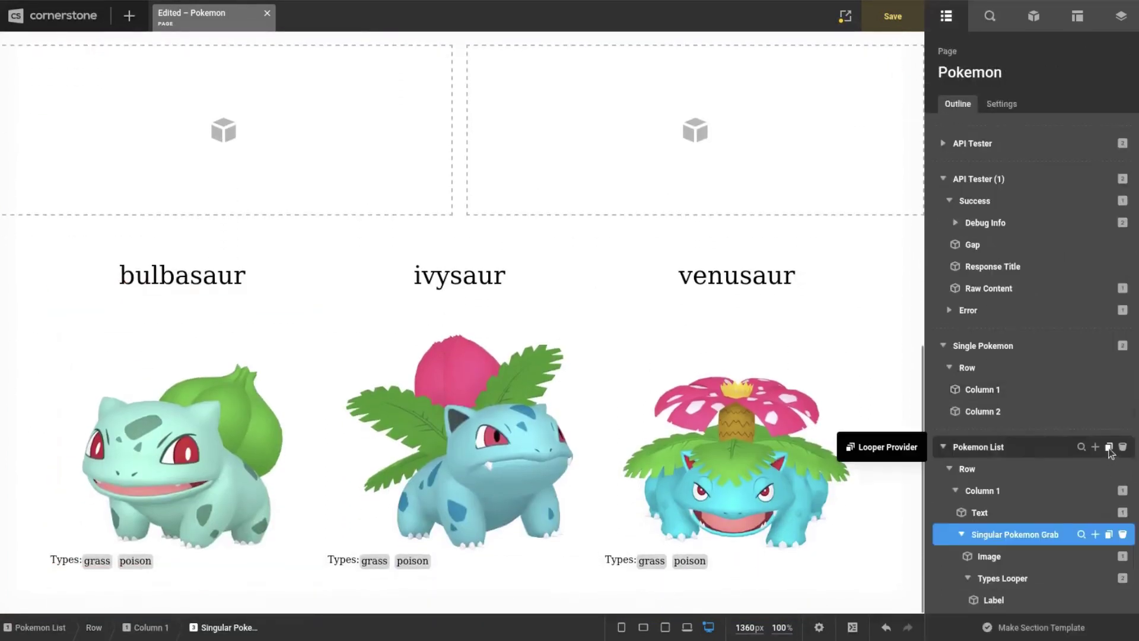
pyautogui.click(1082, 556)
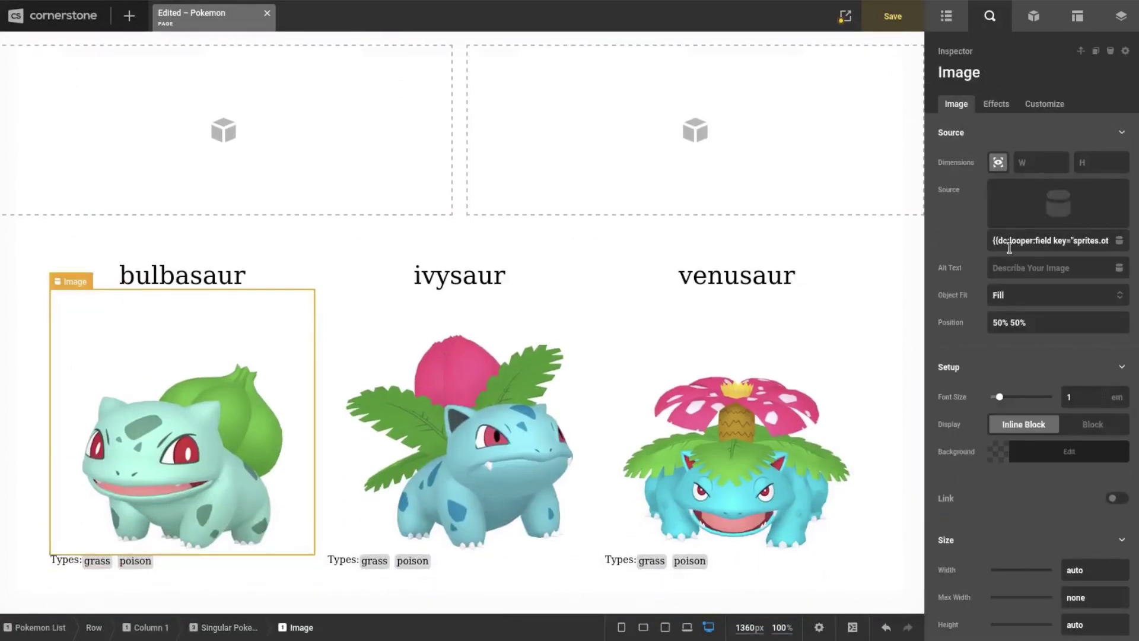
pyautogui.click(954, 26)
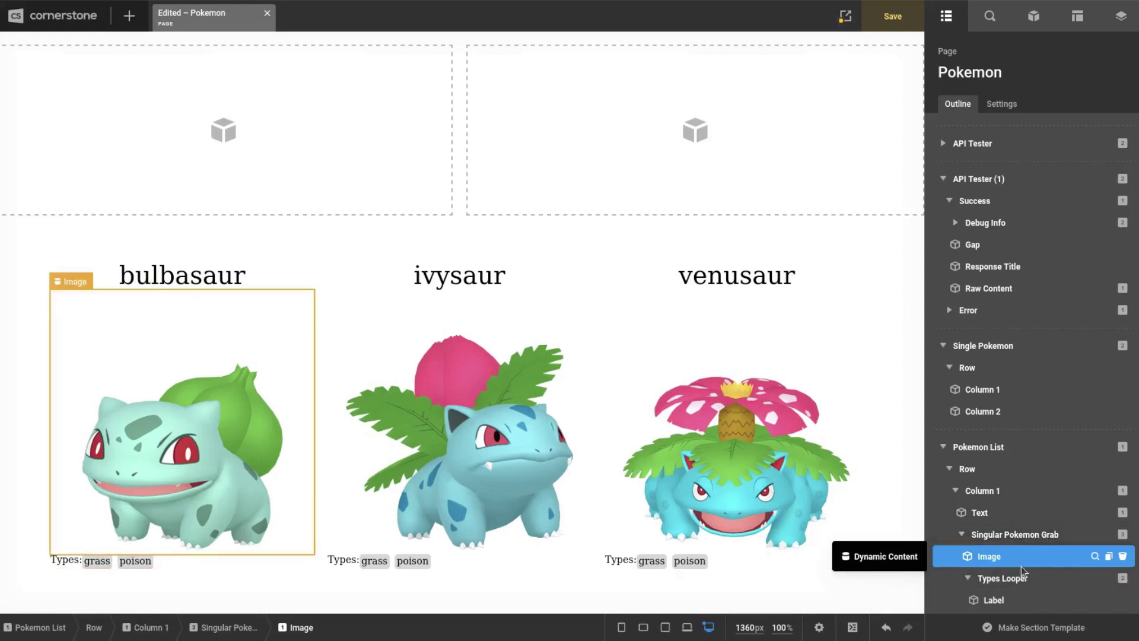
# Copy the list's Pokémon Image element into Single Pokemon's Column 1.
pyautogui.scroll(-1, 1021, 537)
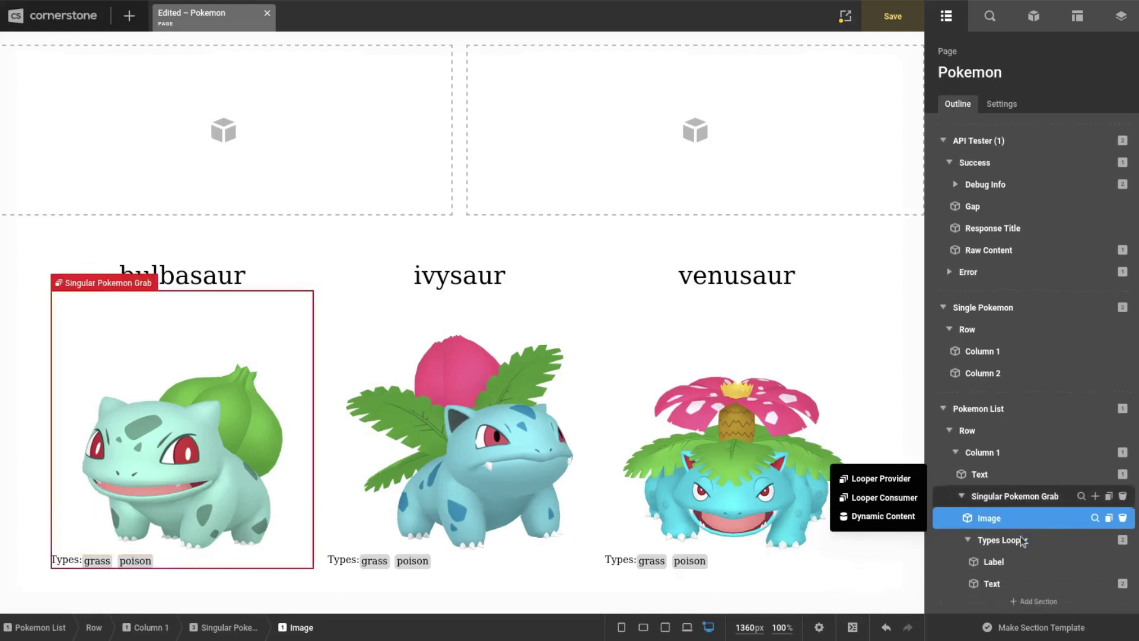
pyautogui.rightClick(1001, 525)
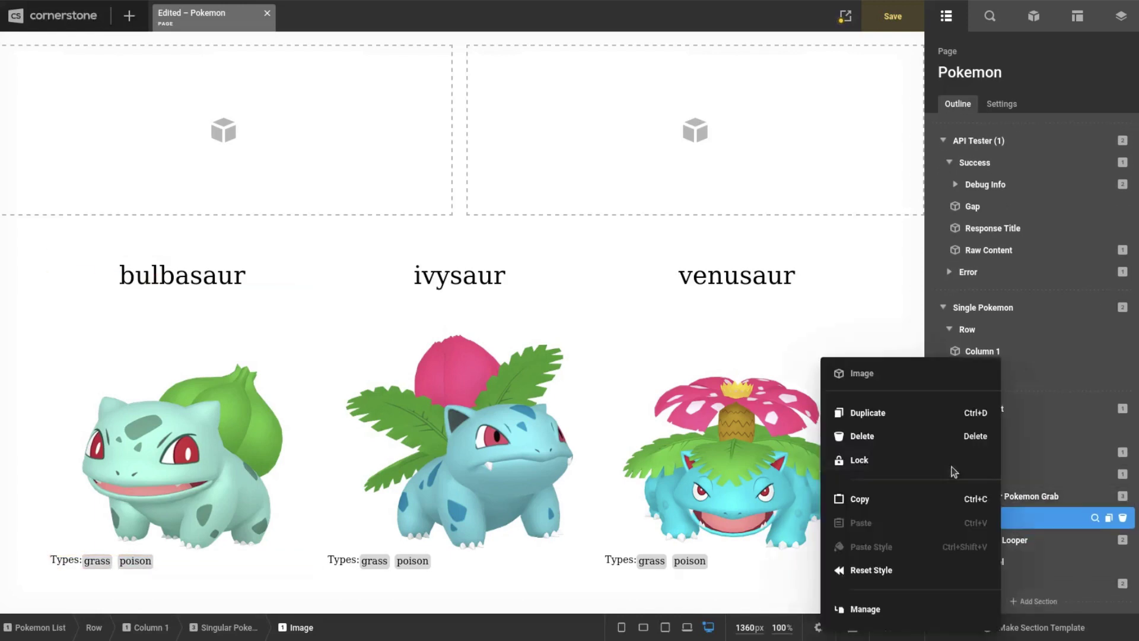
pyautogui.click(895, 501)
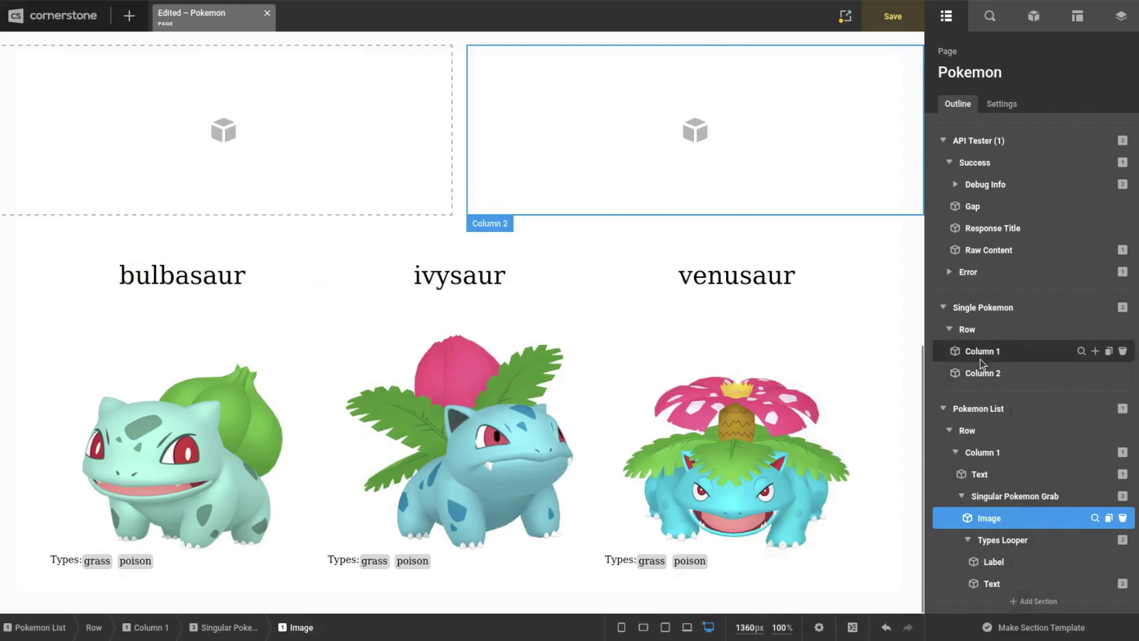
pyautogui.rightClick(980, 358)
pyautogui.click(852, 525)
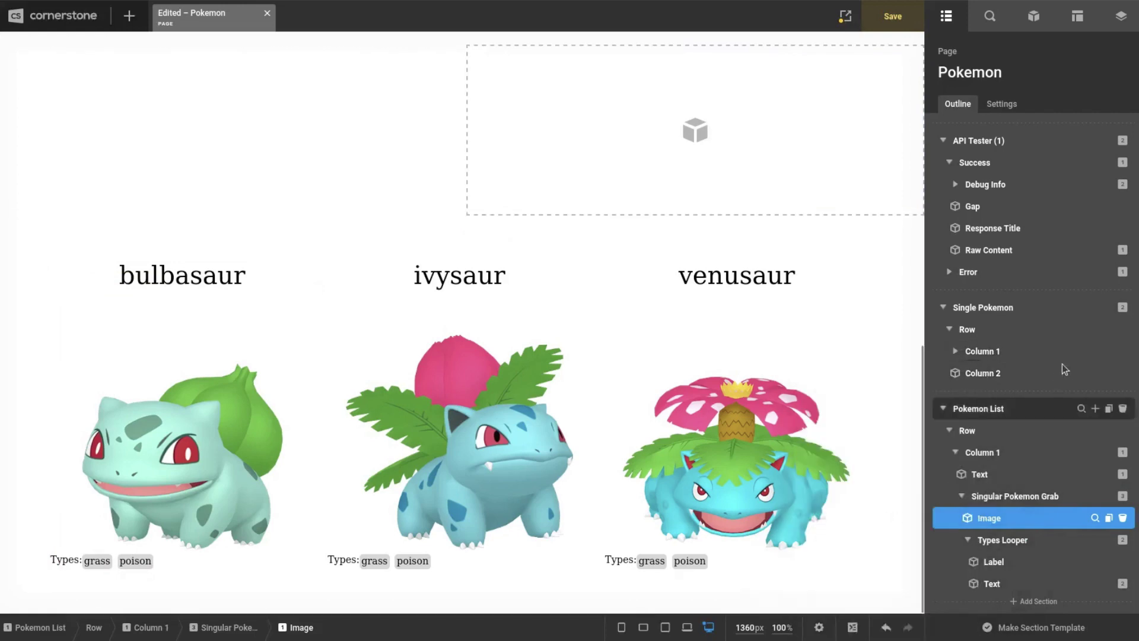
pyautogui.scroll(-3, 311, 324)
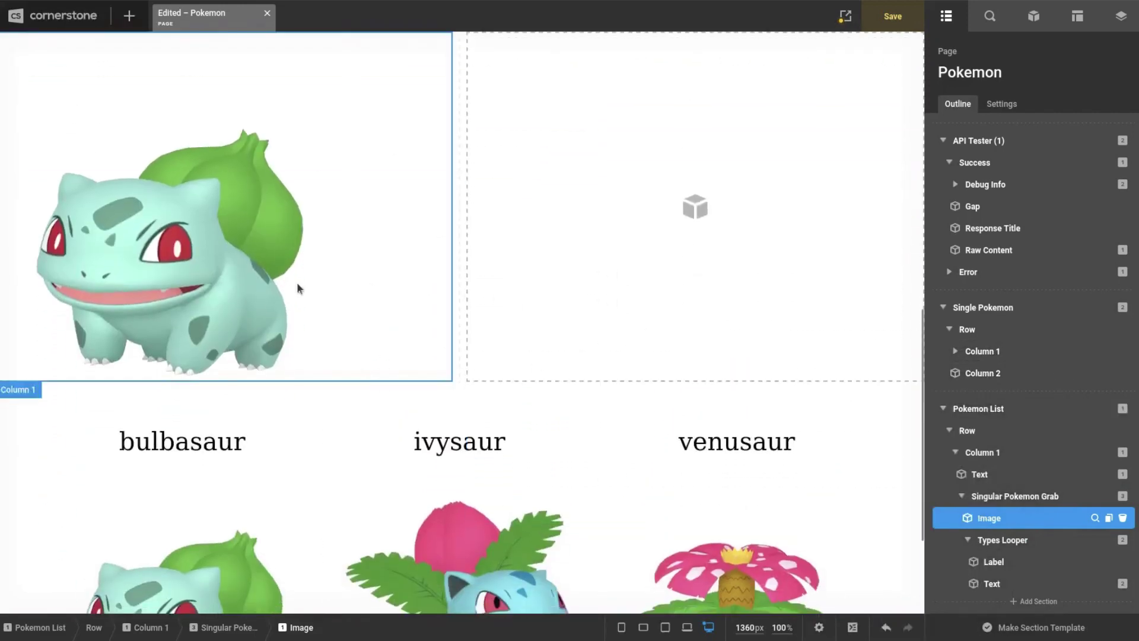
pyautogui.scroll(3, 226, 297)
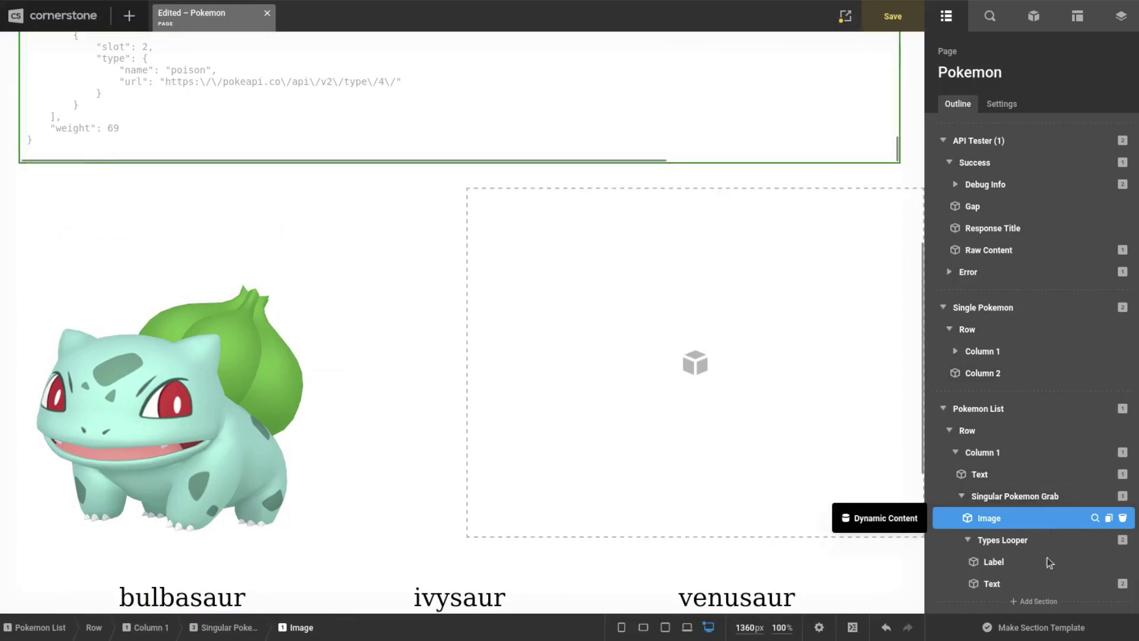
pyautogui.scroll(-5, 748, 460)
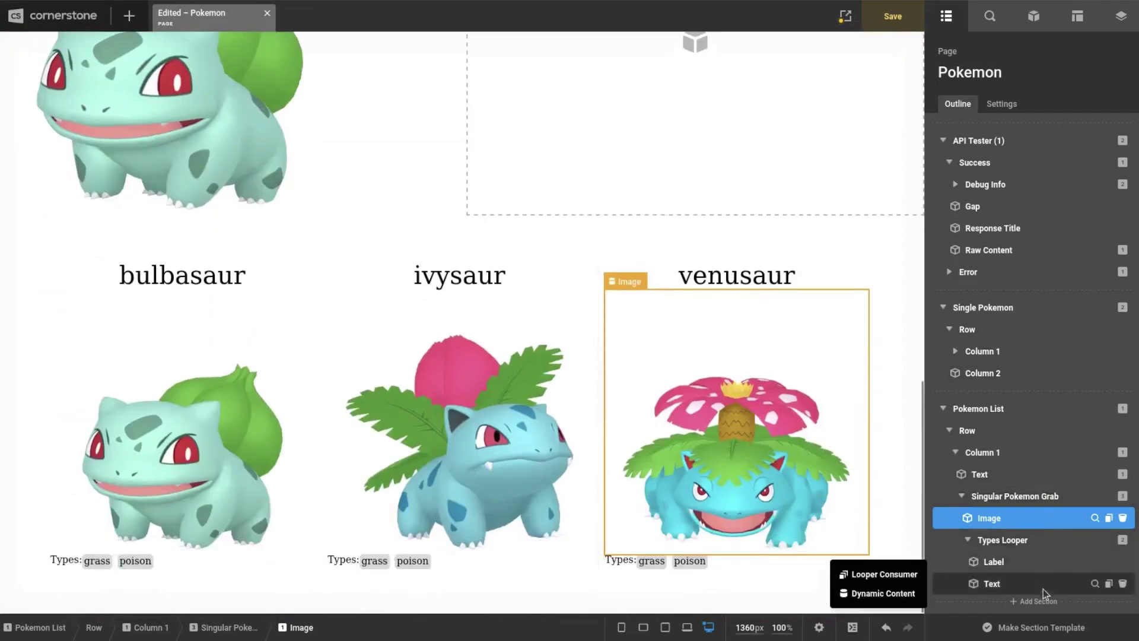
# Copy the Types Looper and move the image from Column 1 into Column 2.
pyautogui.rightClick(1045, 538)
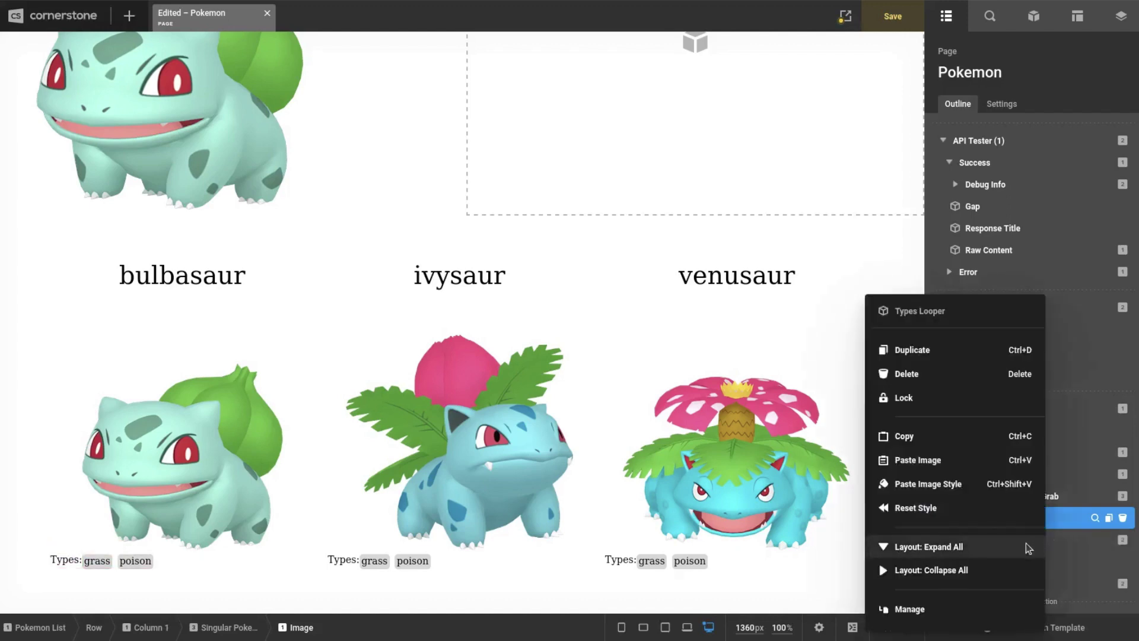
pyautogui.click(925, 439)
pyautogui.click(956, 390)
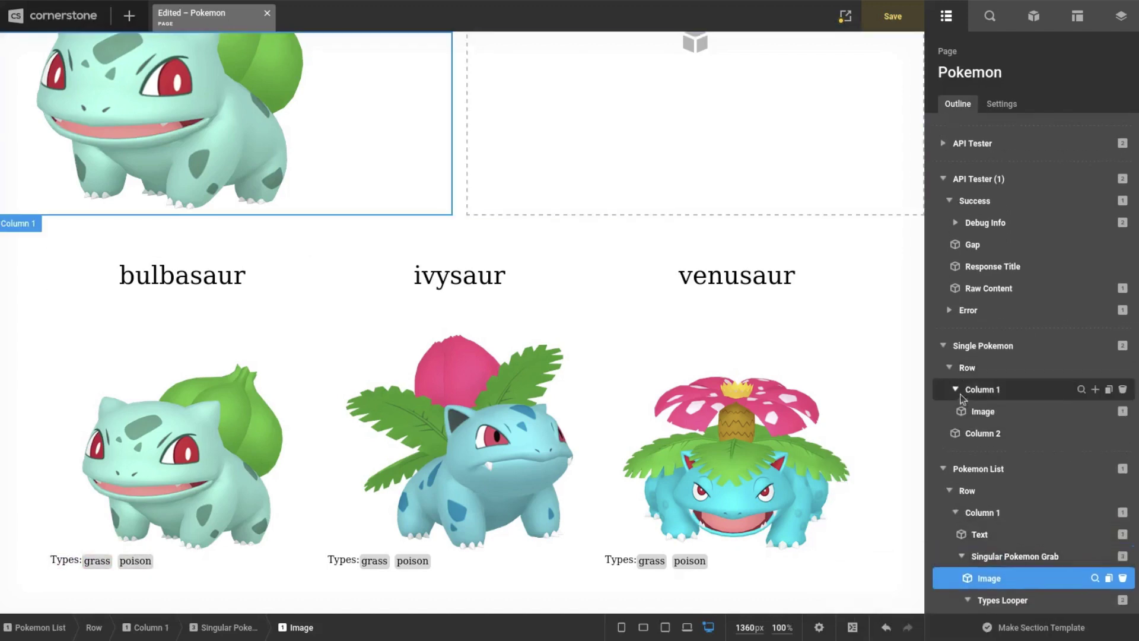
pyautogui.moveTo(981, 432); pyautogui.dragTo(981, 433)
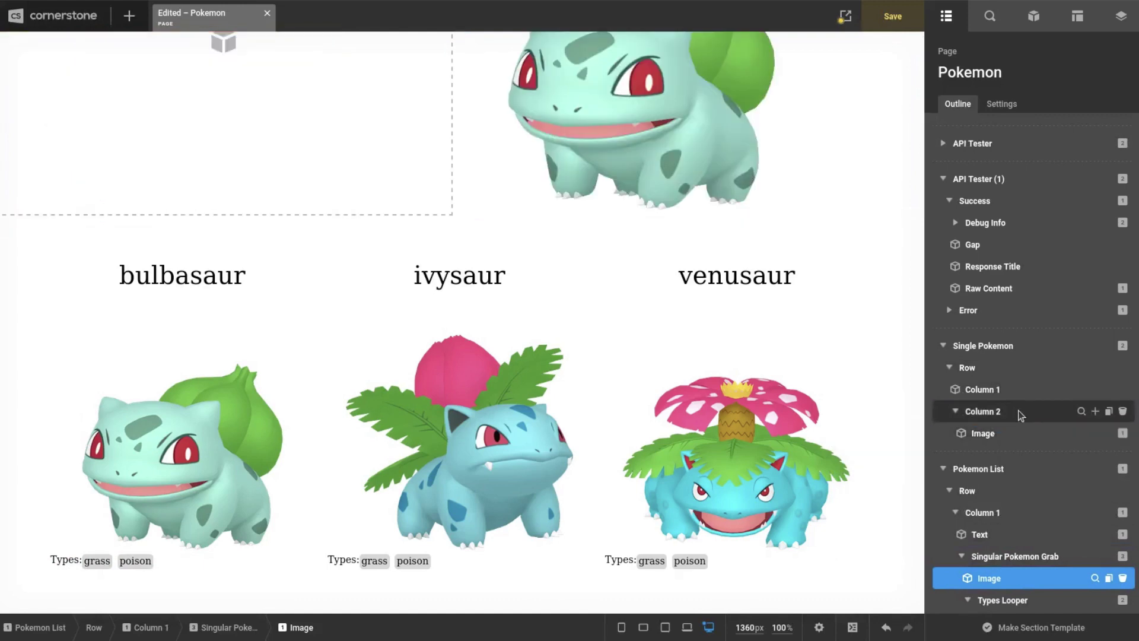
pyautogui.click(977, 390)
pyautogui.rightClick(977, 390)
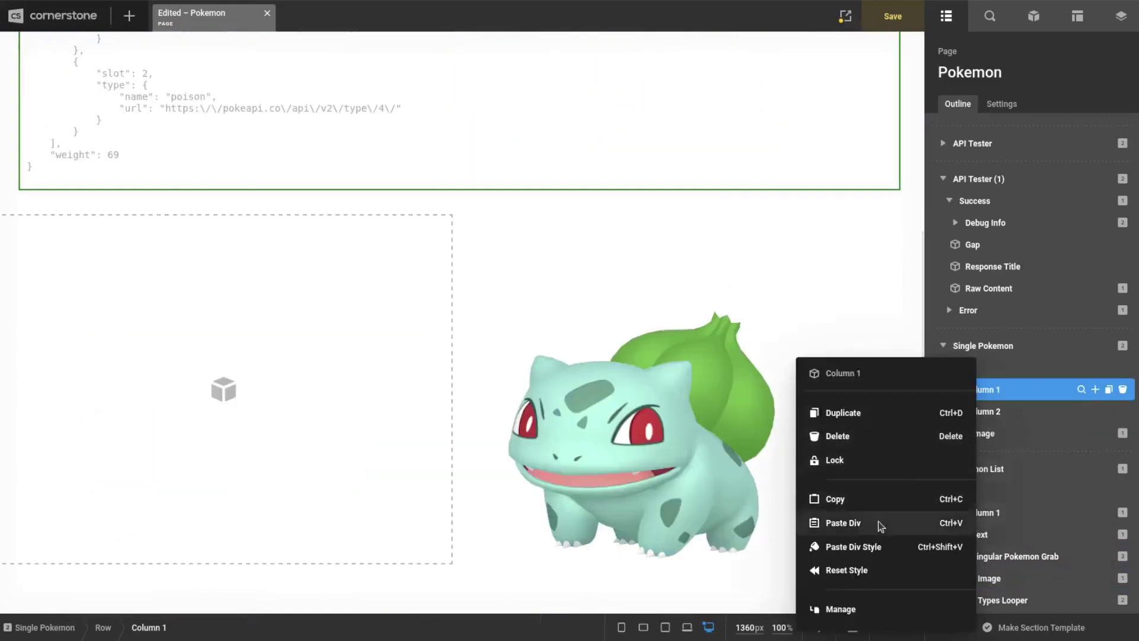
pyautogui.press('Escape')
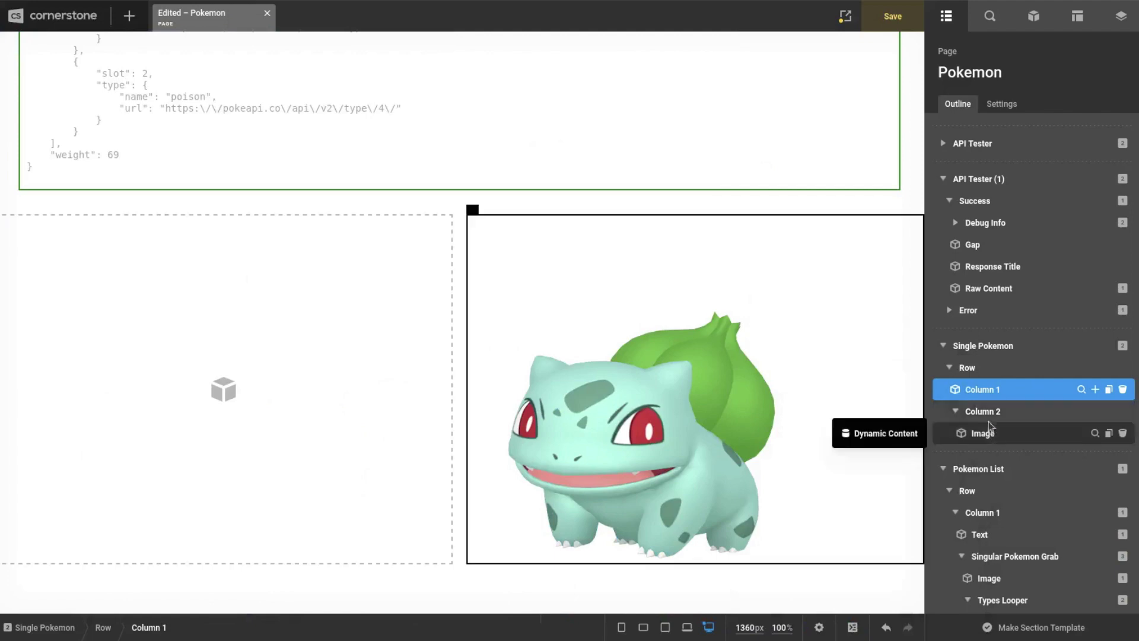
# Paste the Types Looper with grass and poison tags into Column 2.
pyautogui.rightClick(958, 457)
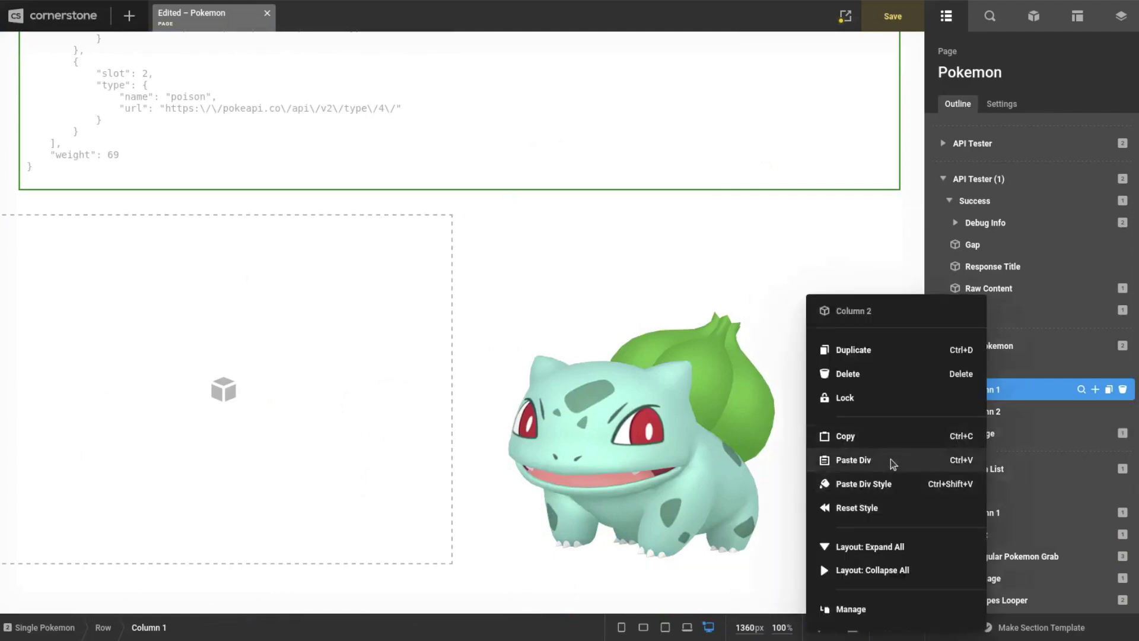
pyautogui.click(891, 460)
pyautogui.scroll(-1, 1044, 372)
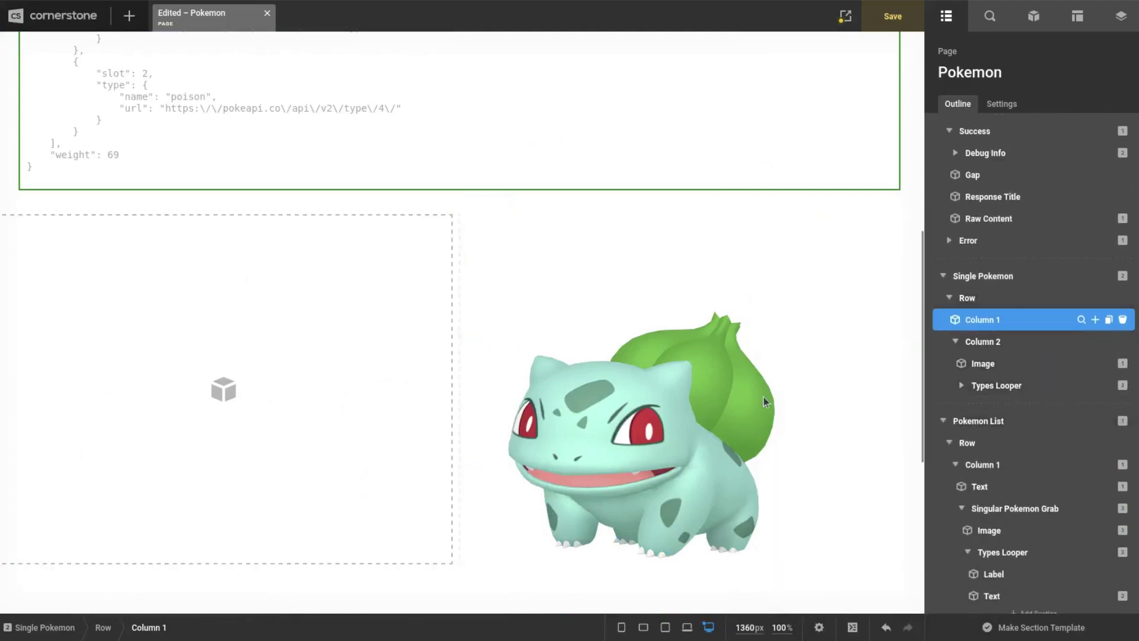
pyautogui.scroll(-5, 763, 397)
pyautogui.scroll(3, 762, 396)
# Copy the list's name Text element into Single Pokemon's Column 1.
pyautogui.scroll(-1, 1063, 396)
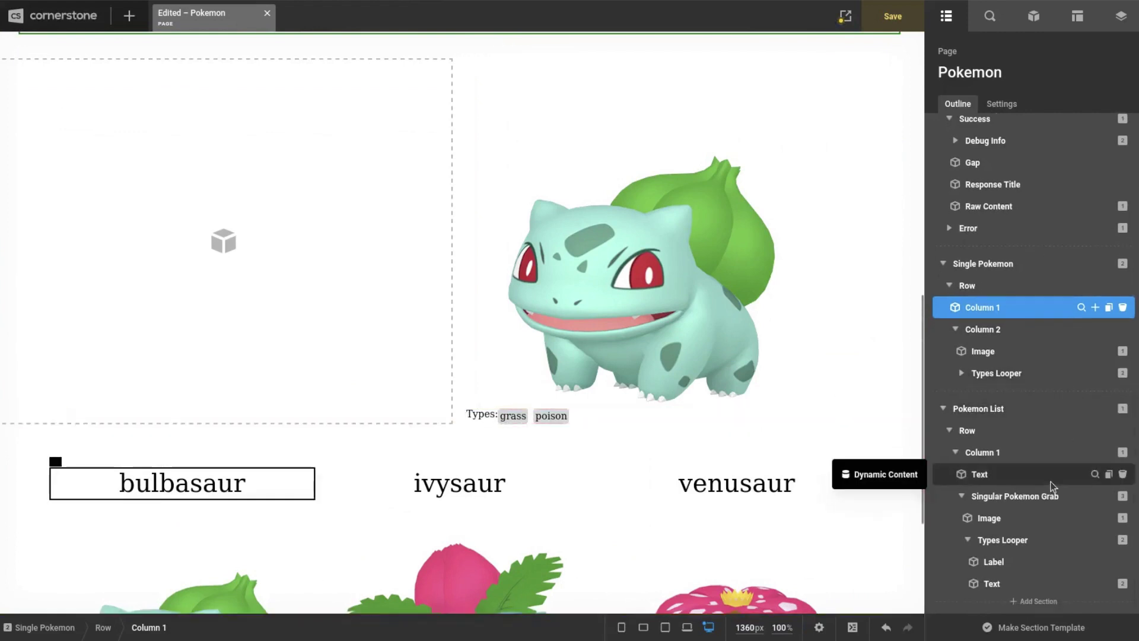
pyautogui.rightClick(980, 478)
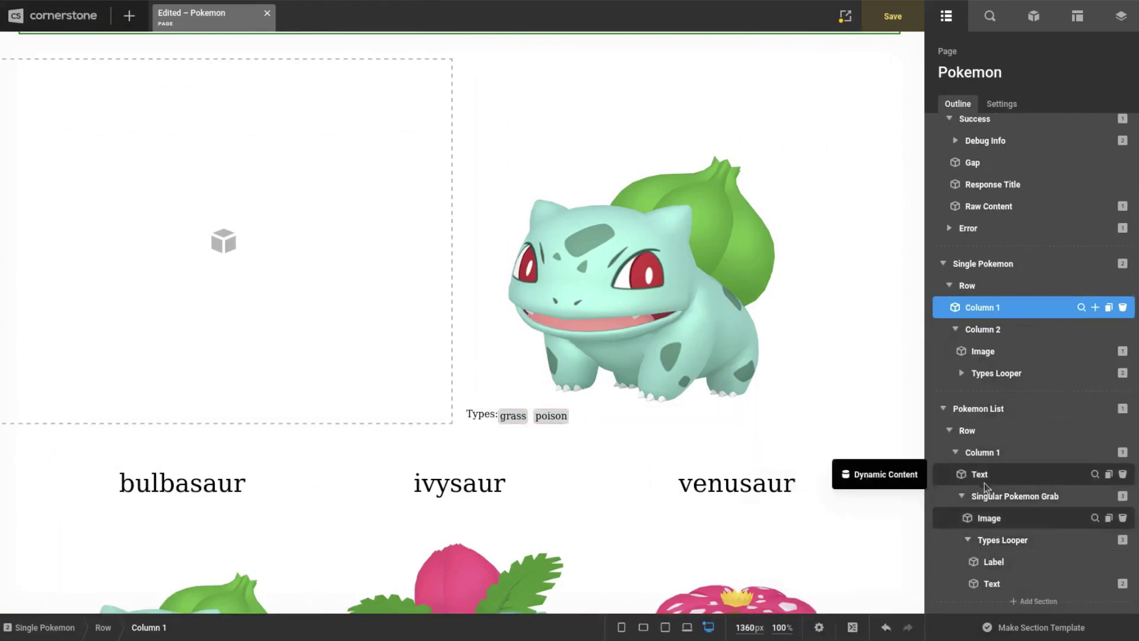
pyautogui.rightClick(983, 480)
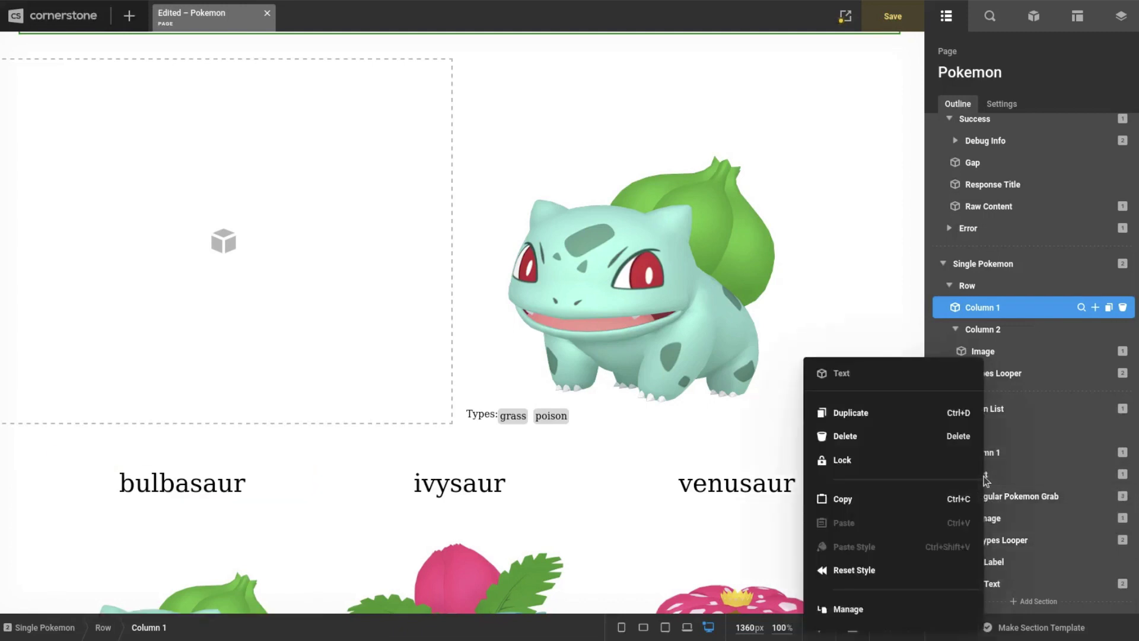
pyautogui.click(874, 497)
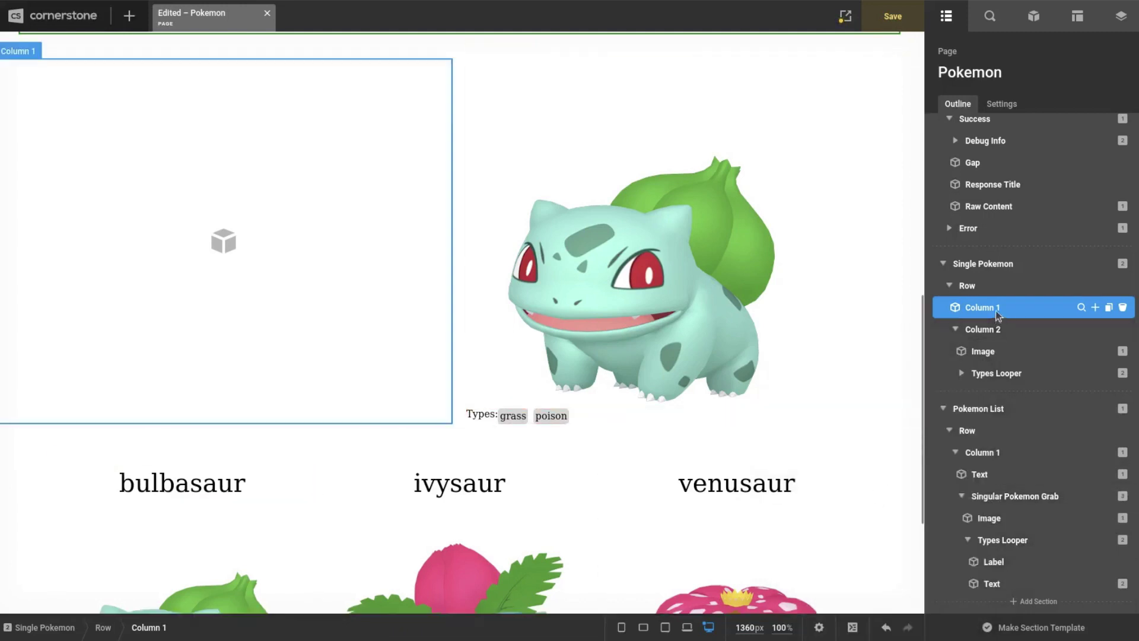
pyautogui.rightClick(996, 311)
pyautogui.click(872, 477)
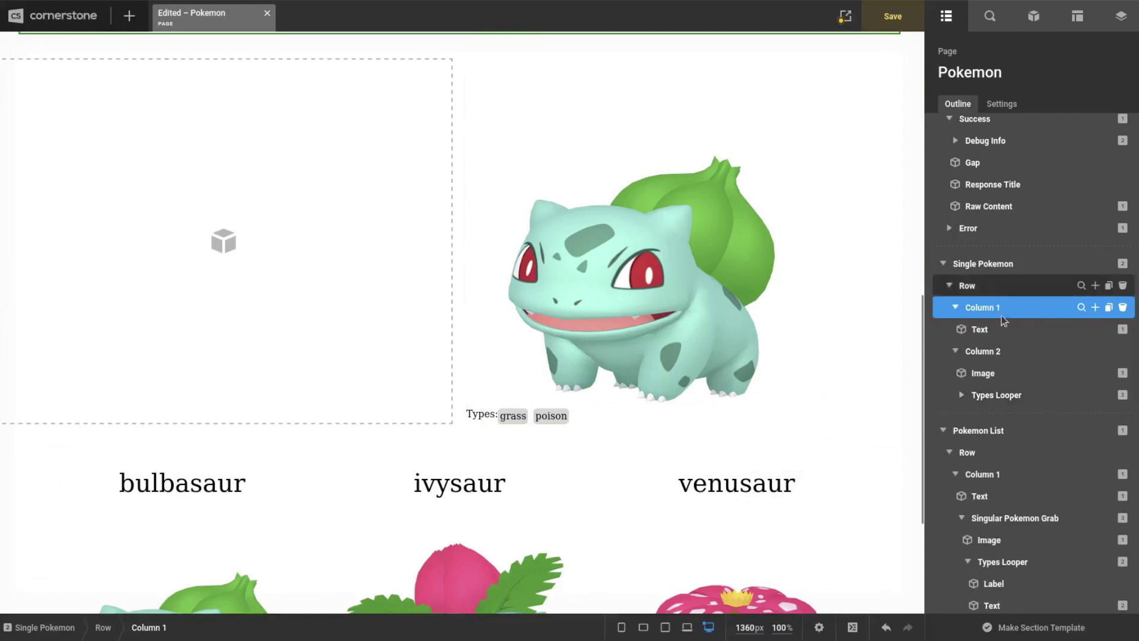
# Check that the pasted text uses the looper's name field, showing bulbasaur.
pyautogui.click(1094, 328)
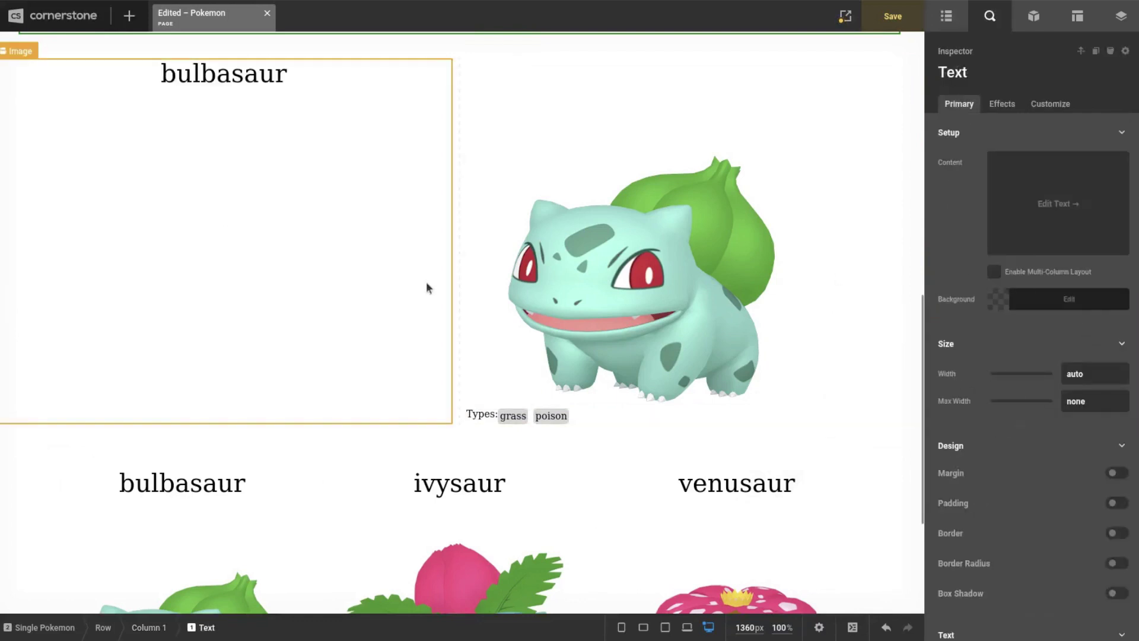
pyautogui.click(1054, 218)
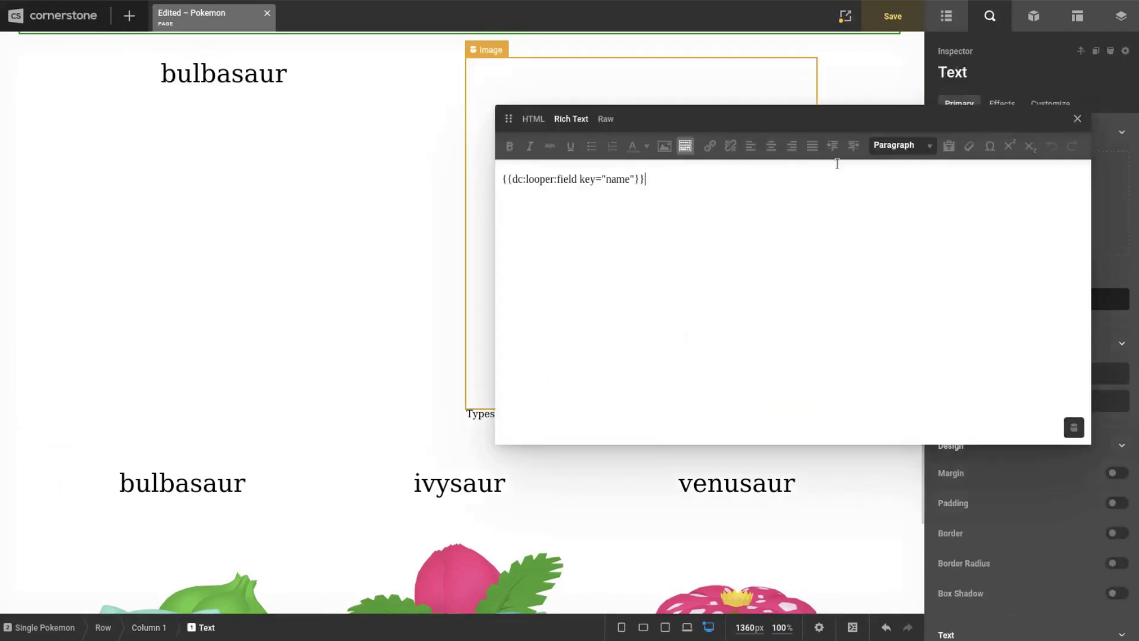
pyautogui.click(1077, 120)
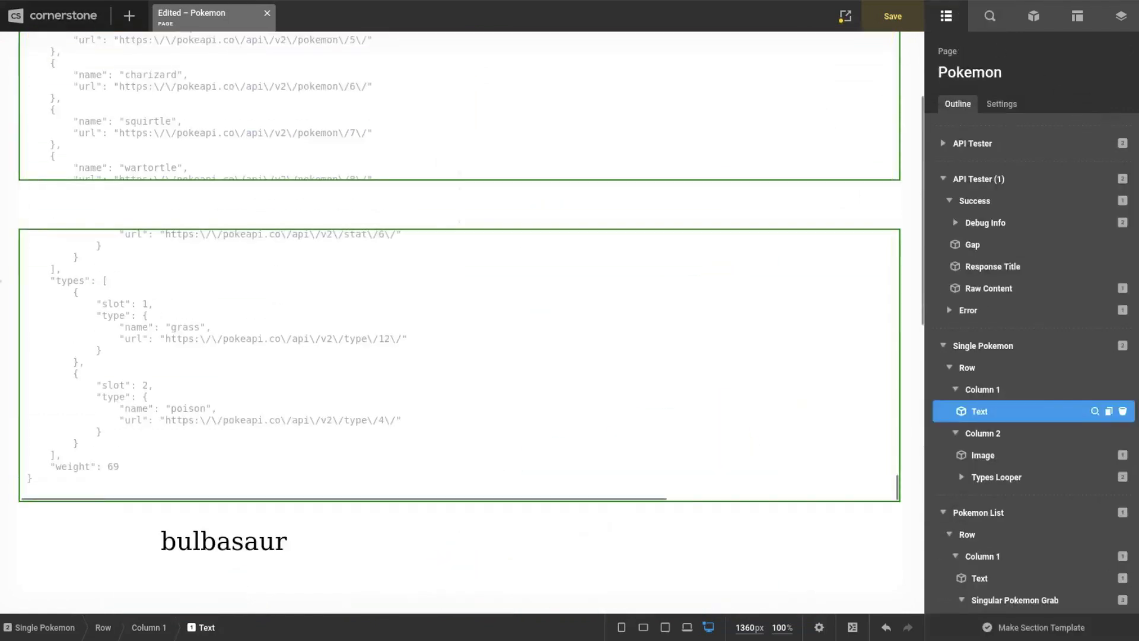
pyautogui.scroll(3, 5, 228)
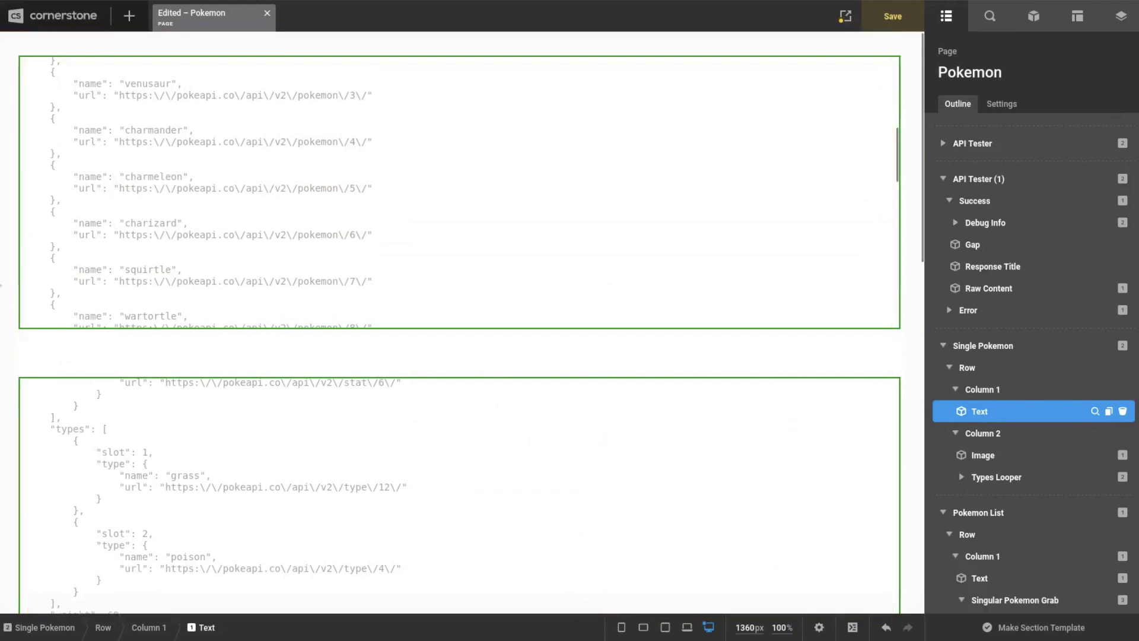
pyautogui.scroll(-6, 7, 297)
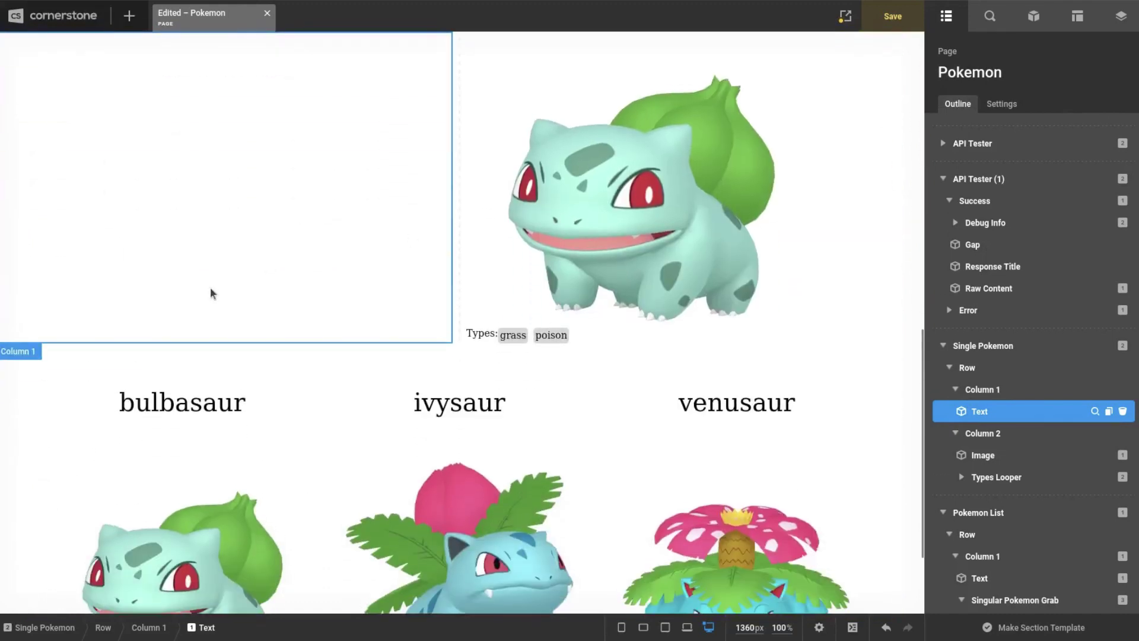
pyautogui.scroll(3, 211, 292)
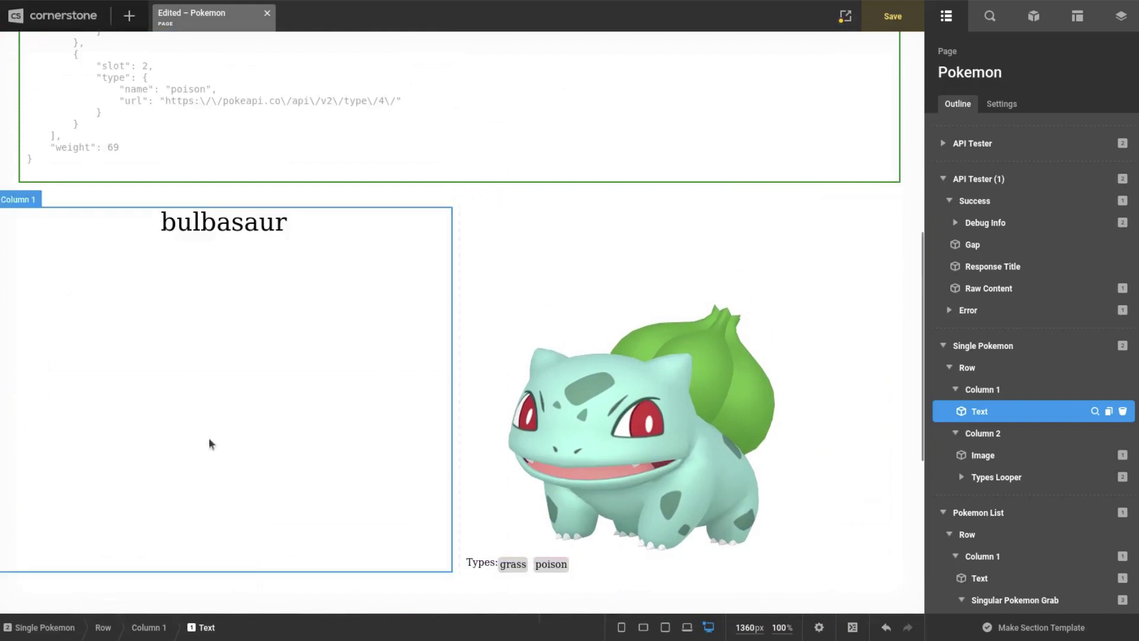
pyautogui.scroll(-3, 332, 358)
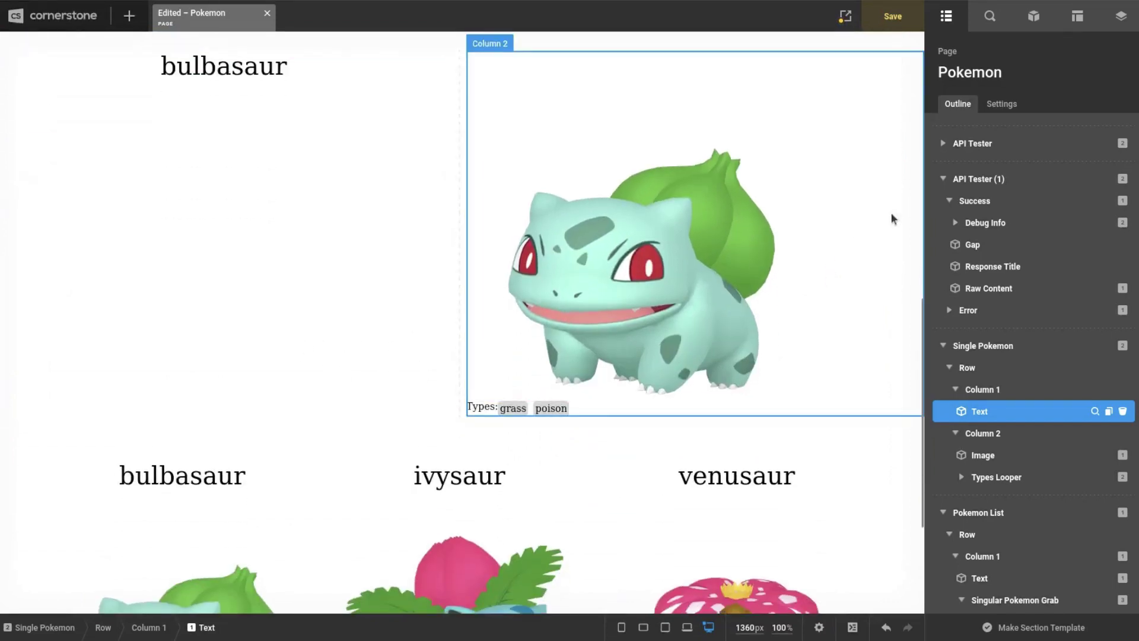
# Save the page changes.
pyautogui.click(893, 17)
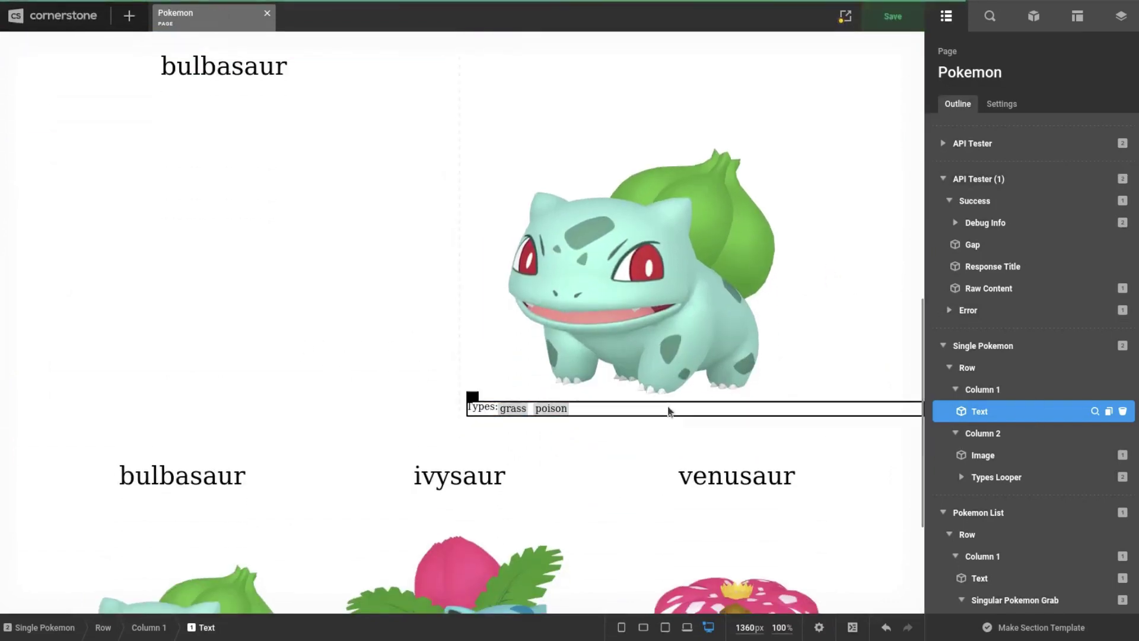
pyautogui.scroll(-3, 667, 404)
pyautogui.scroll(-2, 1020, 440)
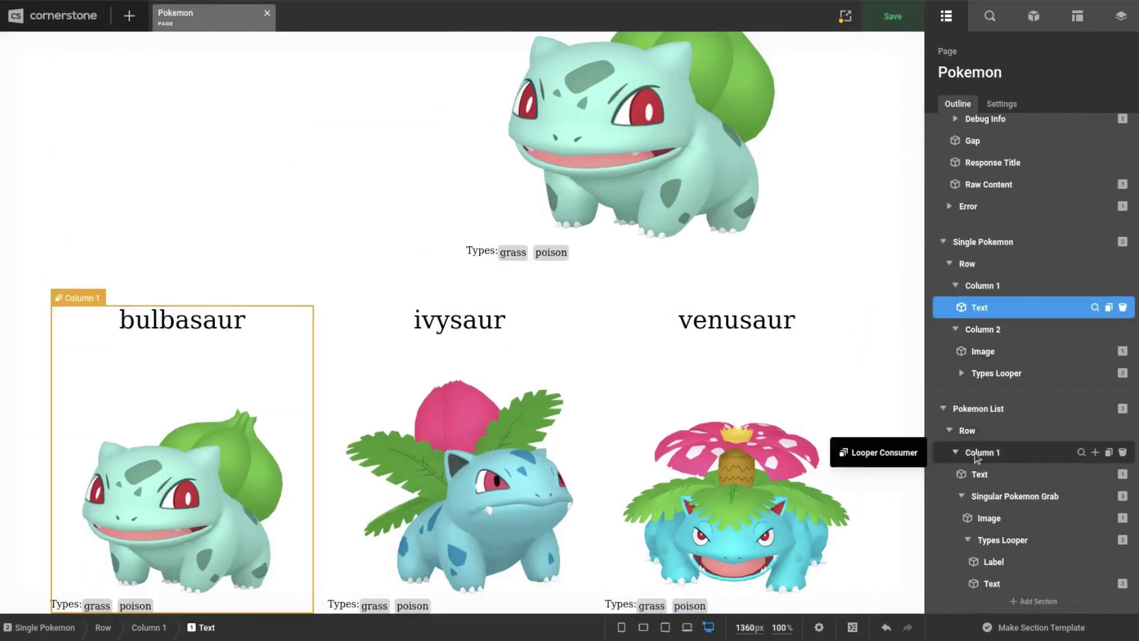
# Set the Pokemon List's Column 1 HTML Tag to <a>.
pyautogui.doubleClick(976, 453)
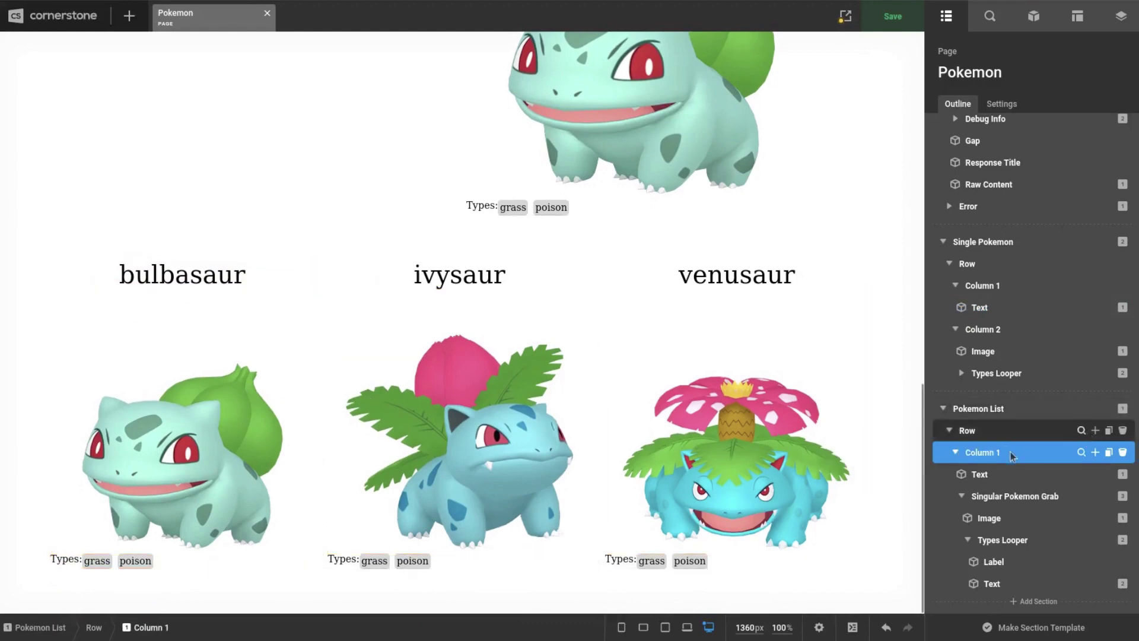
pyautogui.click(1081, 452)
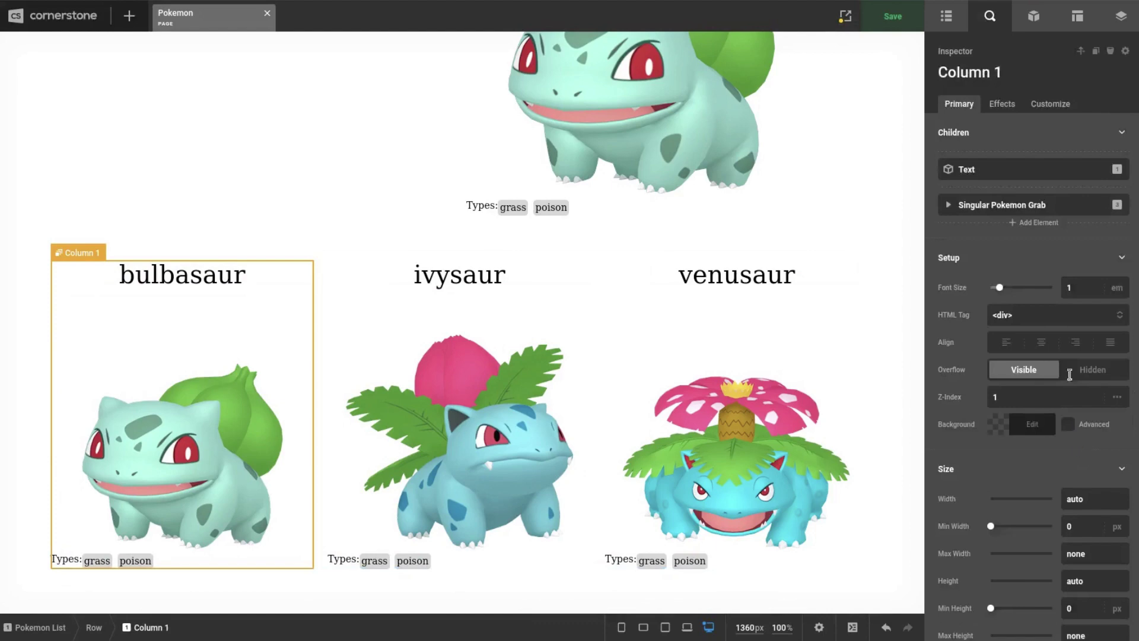
pyautogui.click(993, 321)
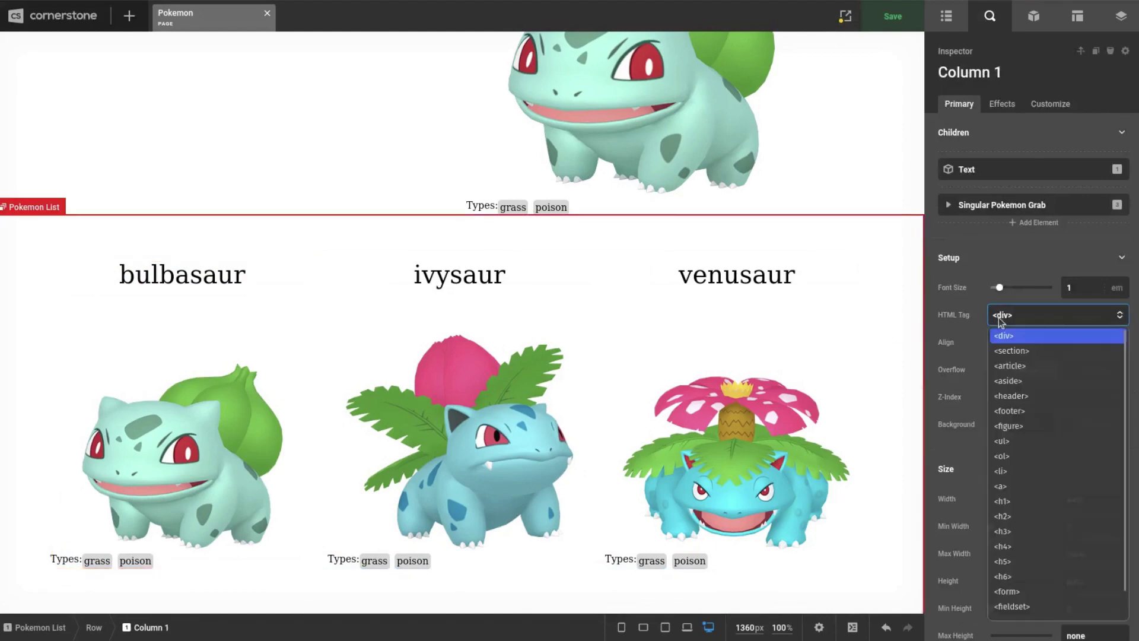
pyautogui.click(1010, 491)
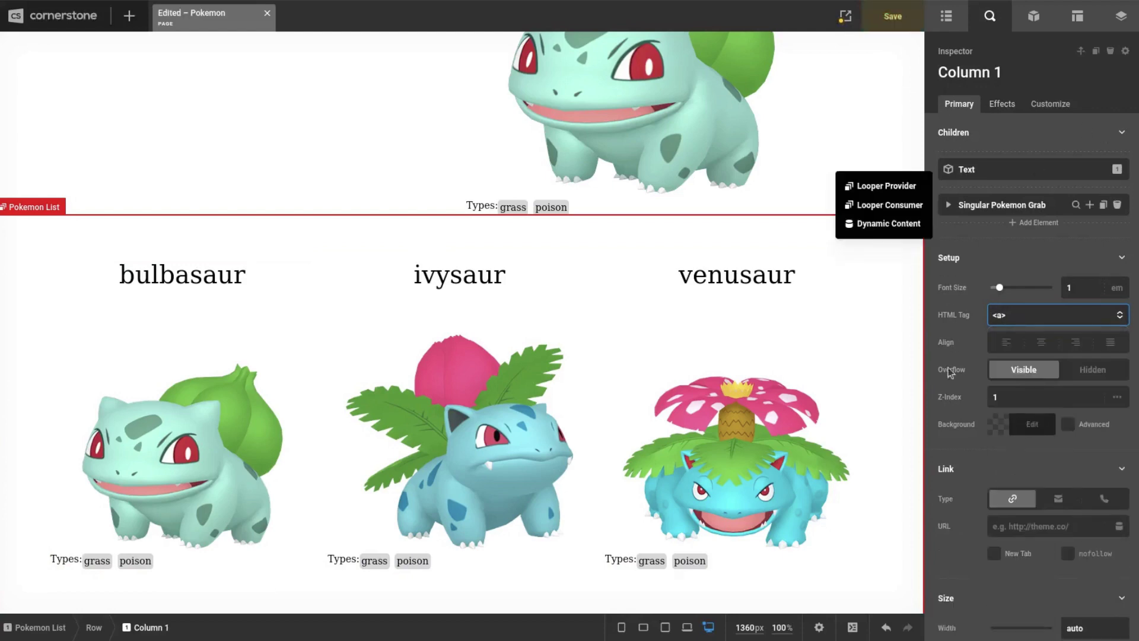
pyautogui.scroll(-2, 972, 472)
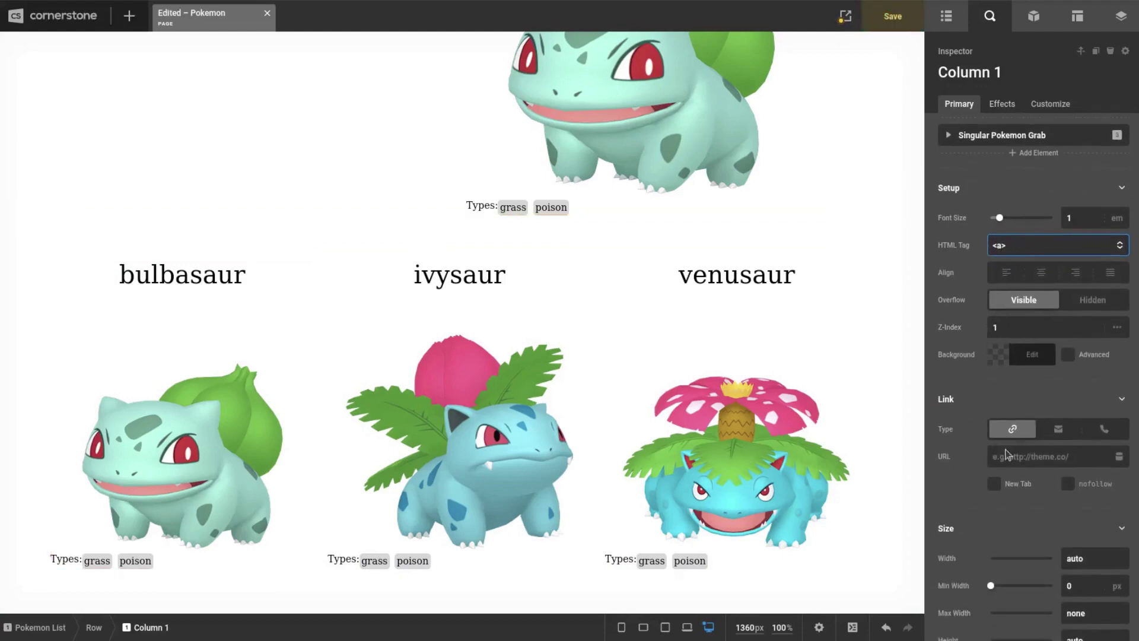
# Set the column's Link URL to {{dc:post:permalink}}?pokemon=.
pyautogui.click(1034, 458)
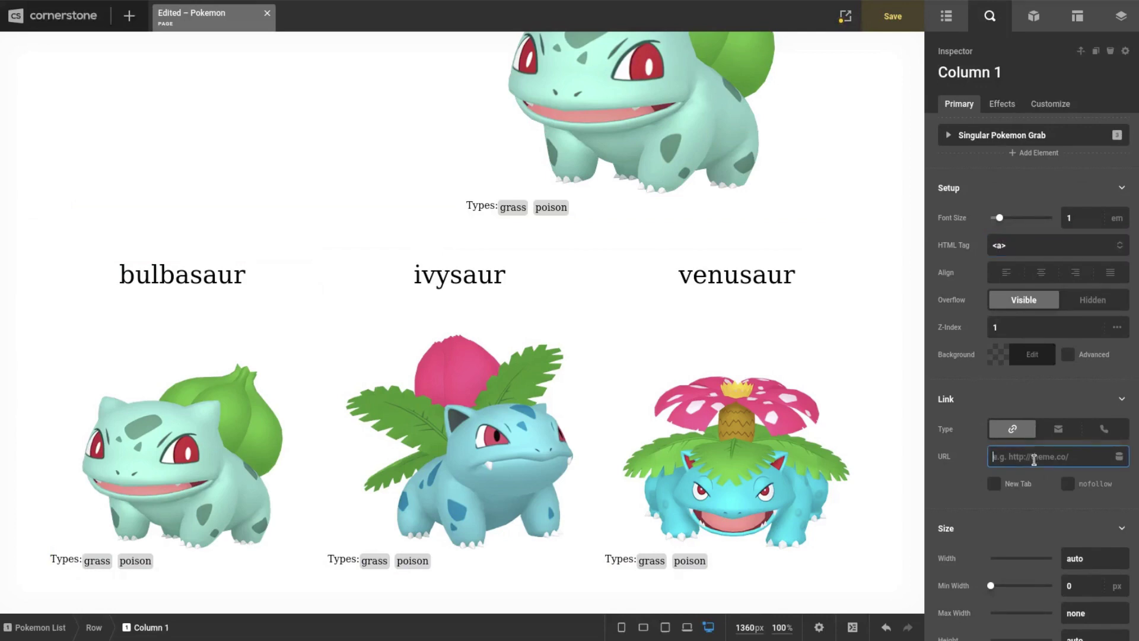
pyautogui.click(1119, 457)
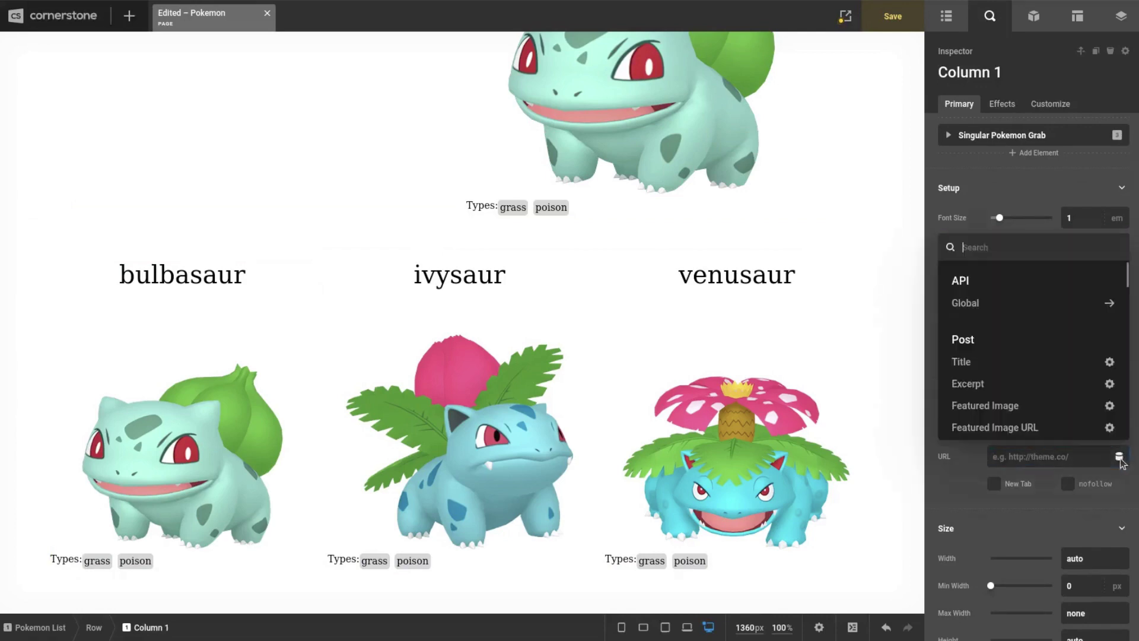
pyautogui.click(1070, 465)
pyautogui.click(1119, 457)
pyautogui.write('perm')
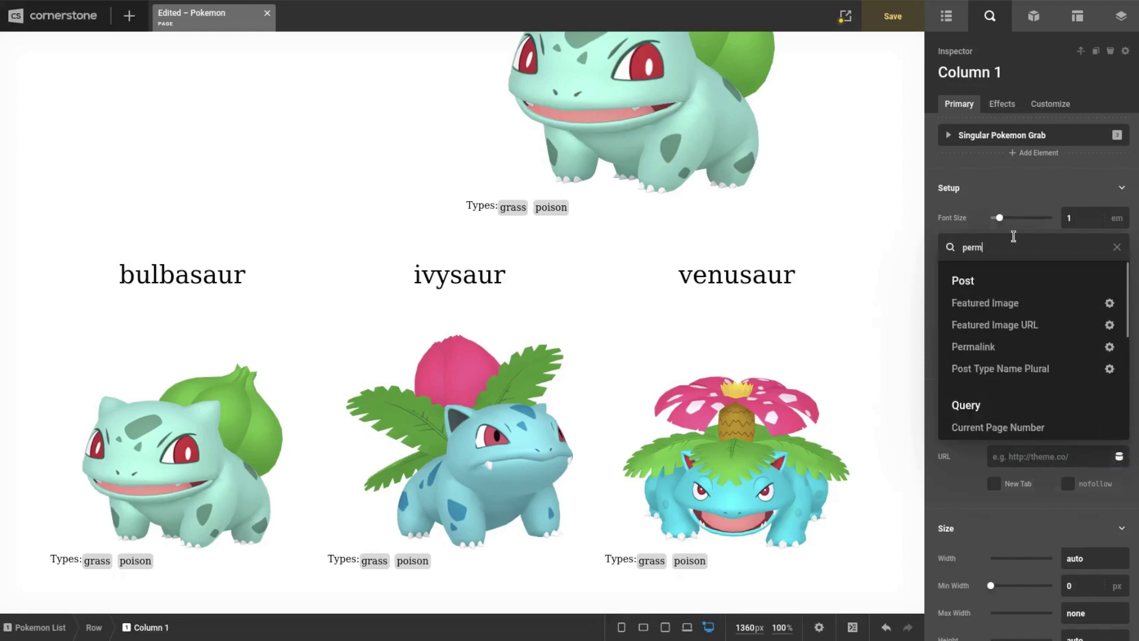
pyautogui.click(994, 349)
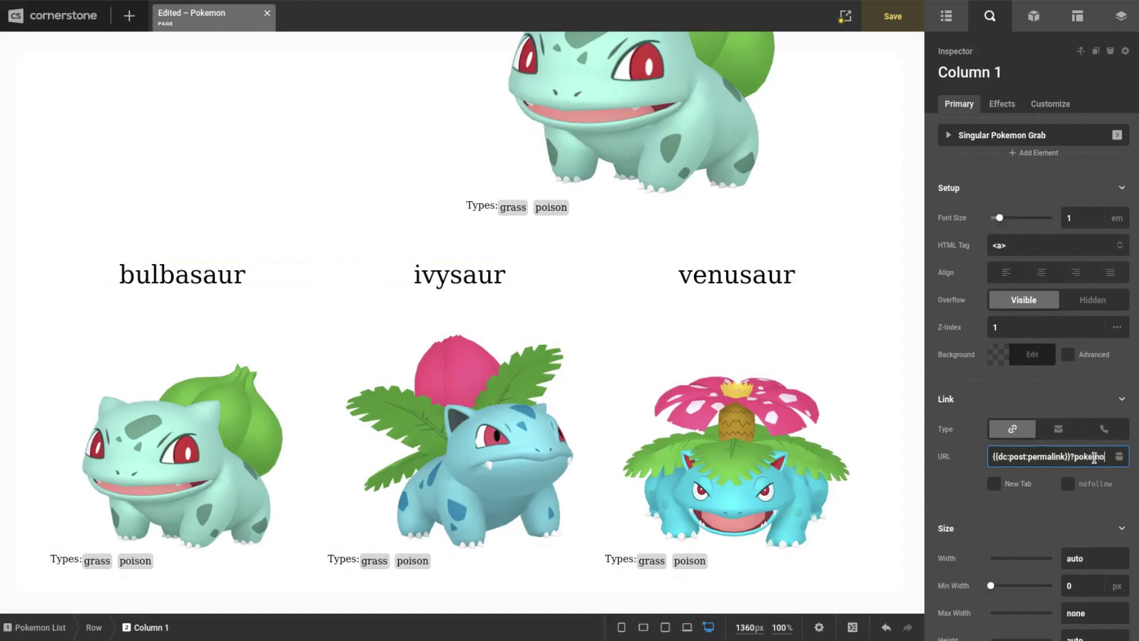
pyautogui.write('n=')
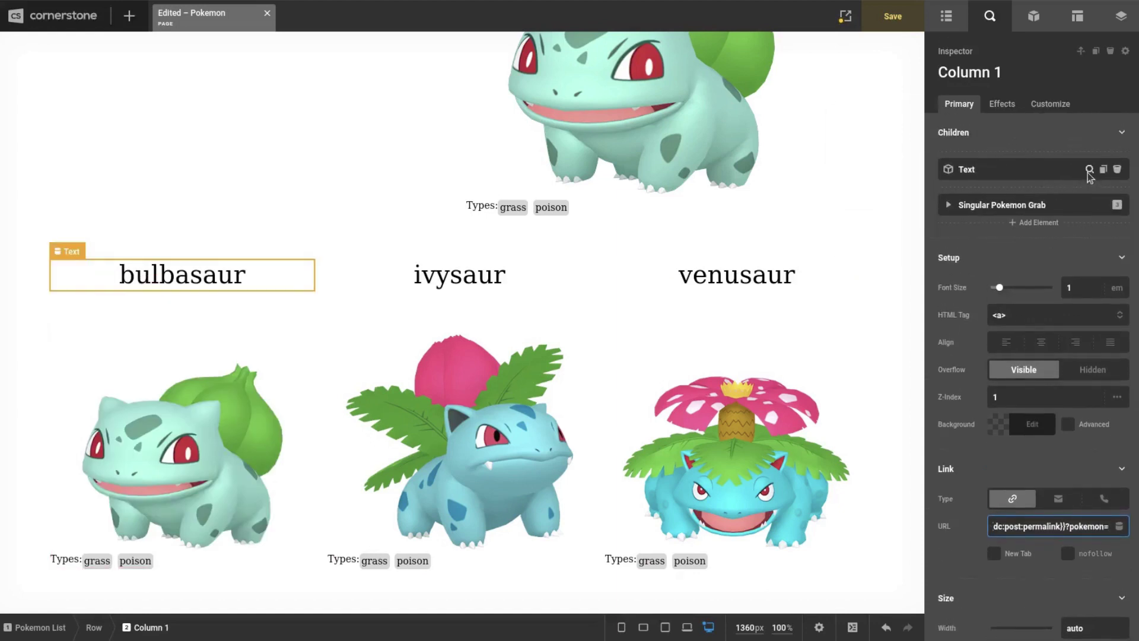
# Copy {{dc:looper:field key="name"}} from the name Text's HTML content.
pyautogui.click(1089, 170)
pyautogui.click(1074, 187)
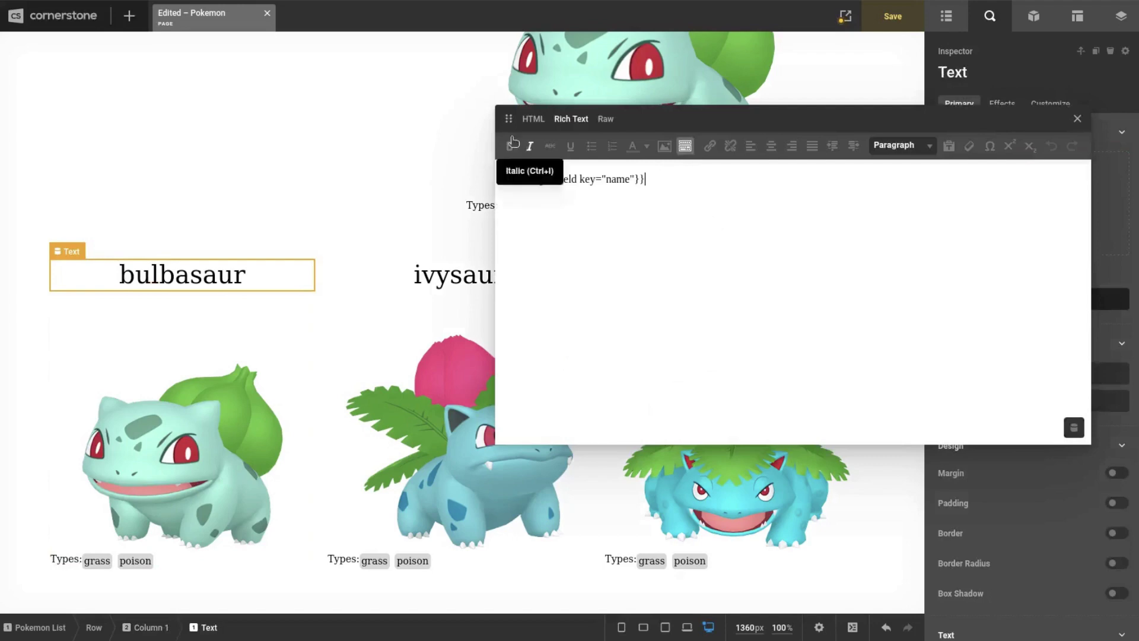
pyautogui.click(533, 119)
pyautogui.hotkey('ctrl', 'a')
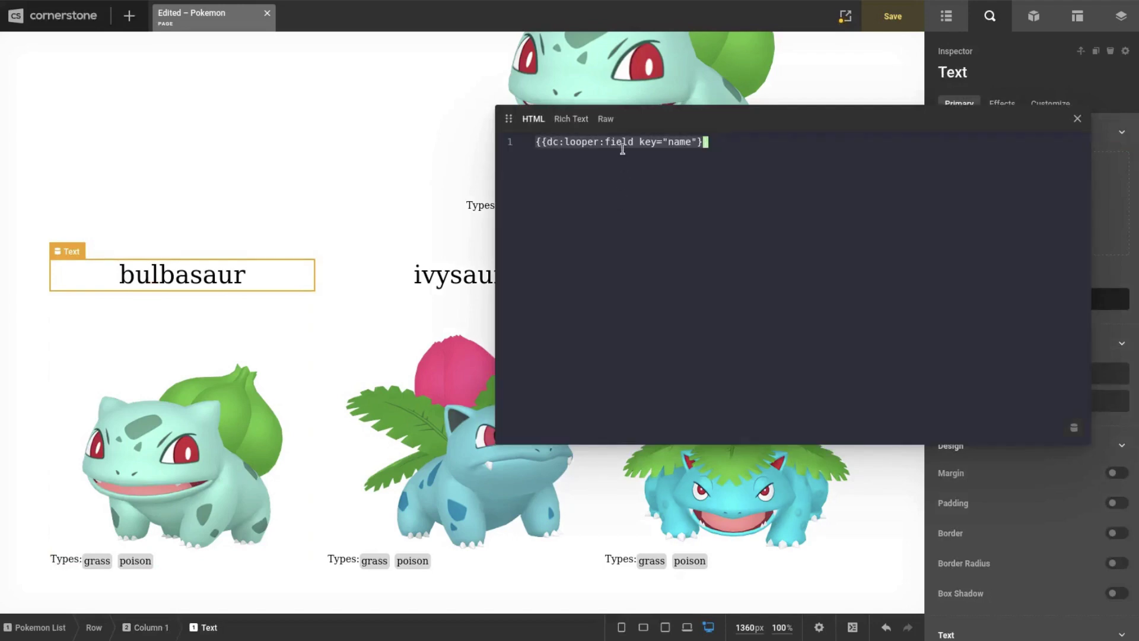
pyautogui.rightClick(629, 146)
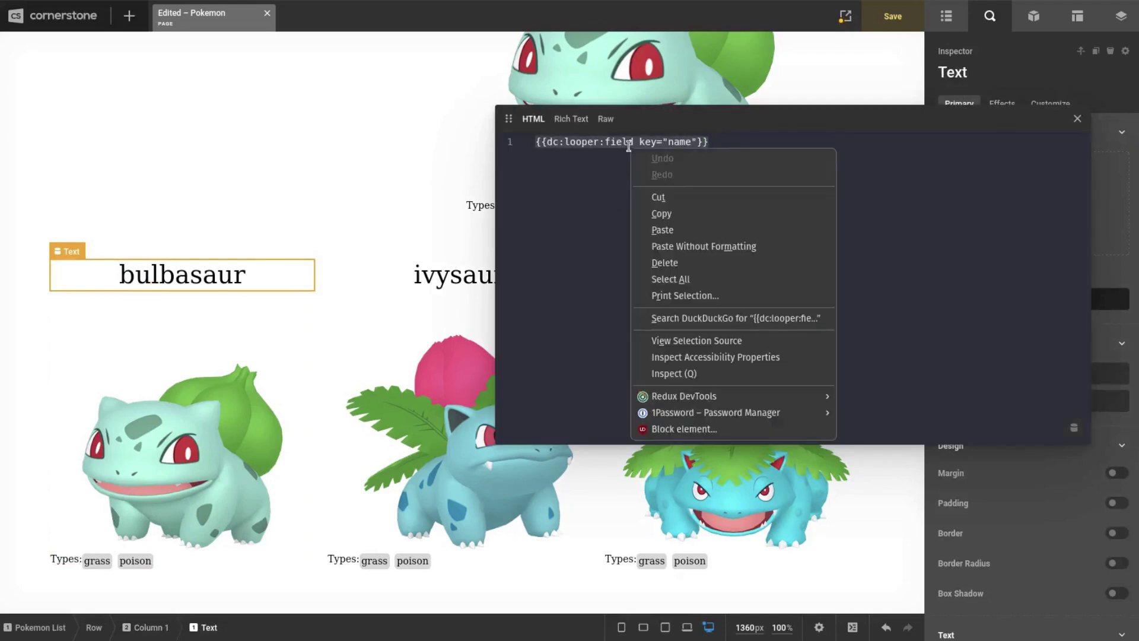
pyautogui.click(659, 212)
pyautogui.click(1078, 118)
# Paste the name field token after ?pokemon= in Column 1's Link URL.
pyautogui.click(947, 29)
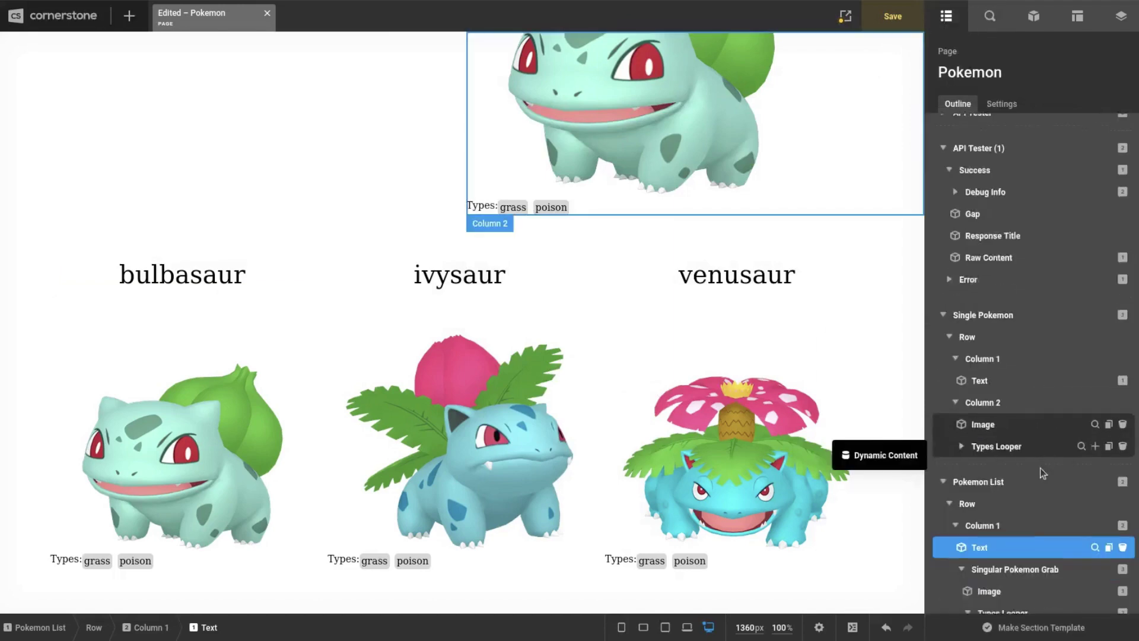
pyautogui.click(1081, 500)
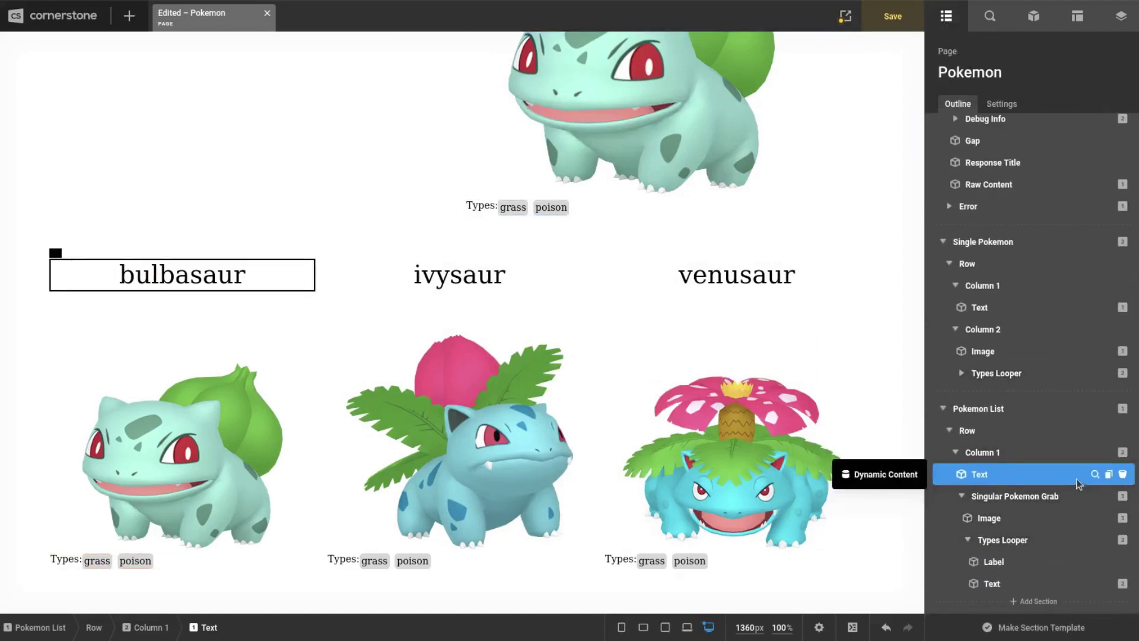
pyautogui.click(1067, 453)
pyautogui.scroll(-2, 1064, 480)
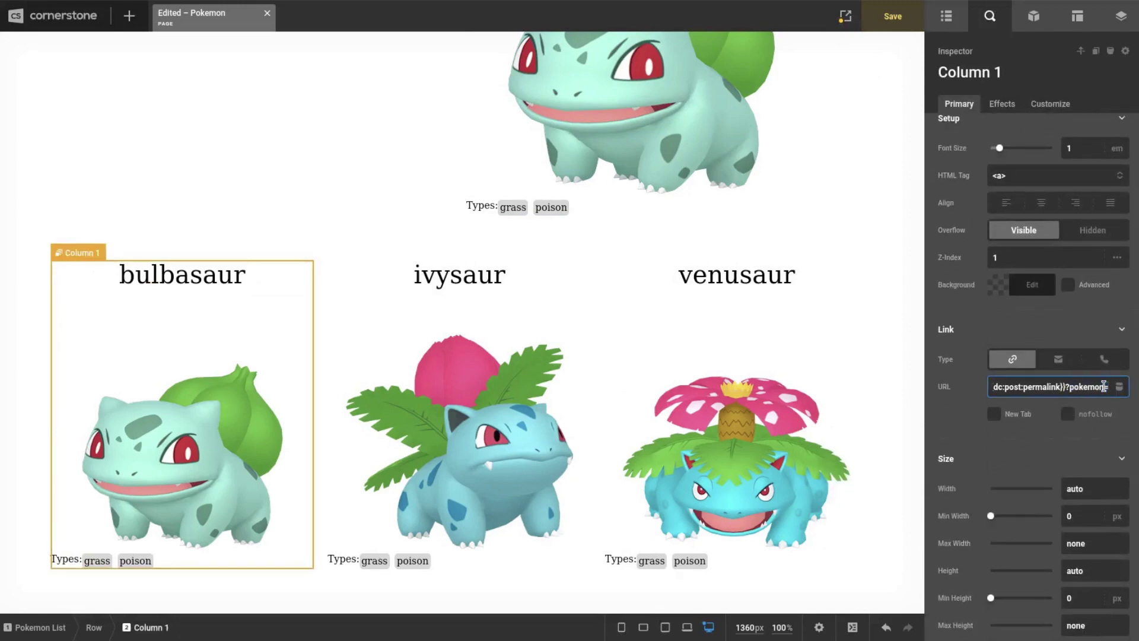
pyautogui.hotkey('ctrl', 'v')
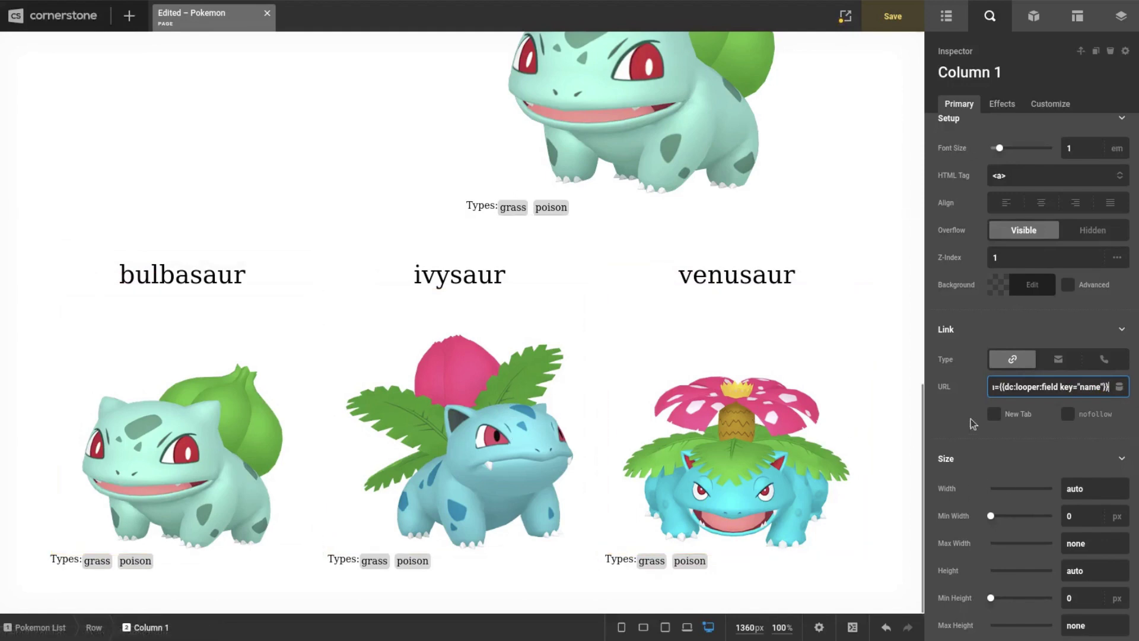
pyautogui.click(947, 16)
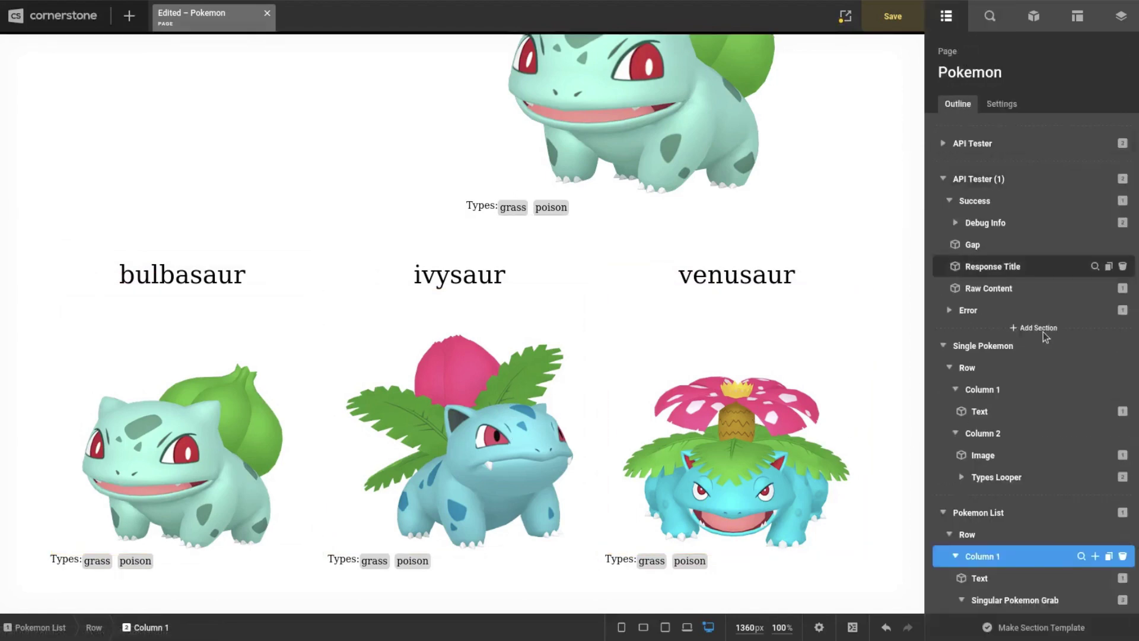
pyautogui.scroll(-3, 1043, 332)
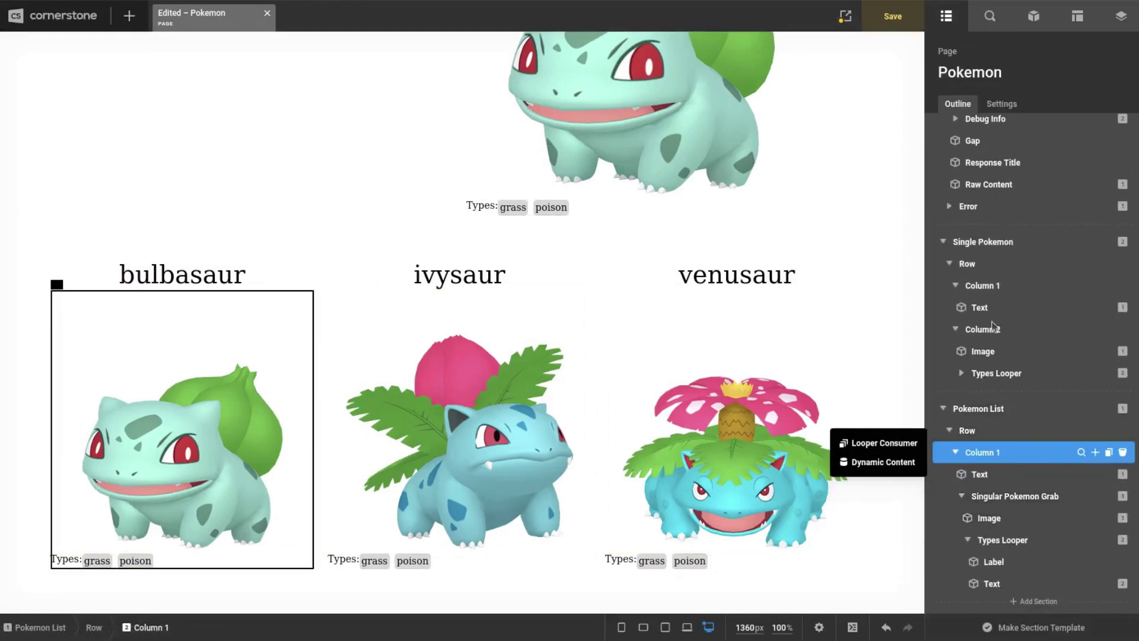
# Save, view the page on the frontend, and follow bulbasaur's card to /pokemon/?pokemon=bulbasaur.
pyautogui.click(893, 16)
pyautogui.moveTo(845, 16)
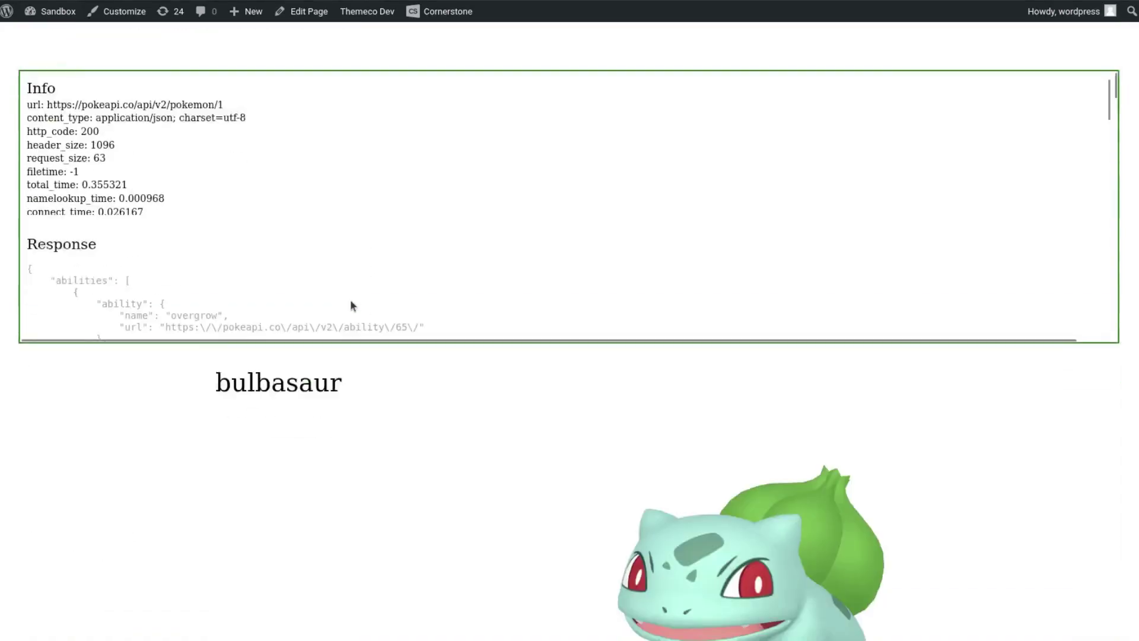
pyautogui.scroll(-1, 16, 257)
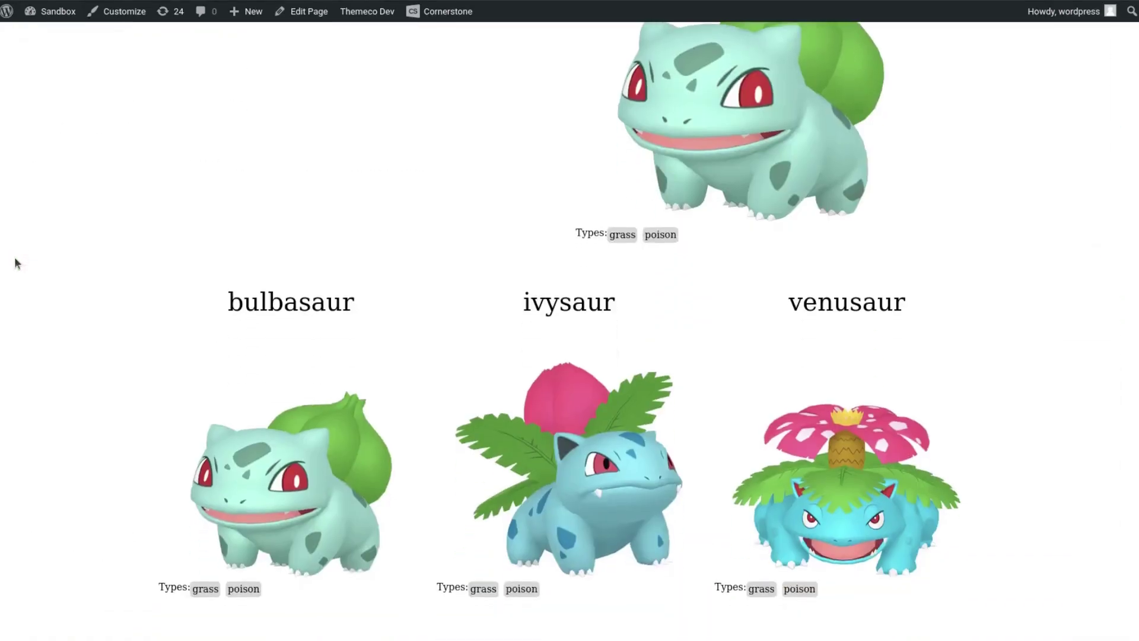
pyautogui.click(285, 506)
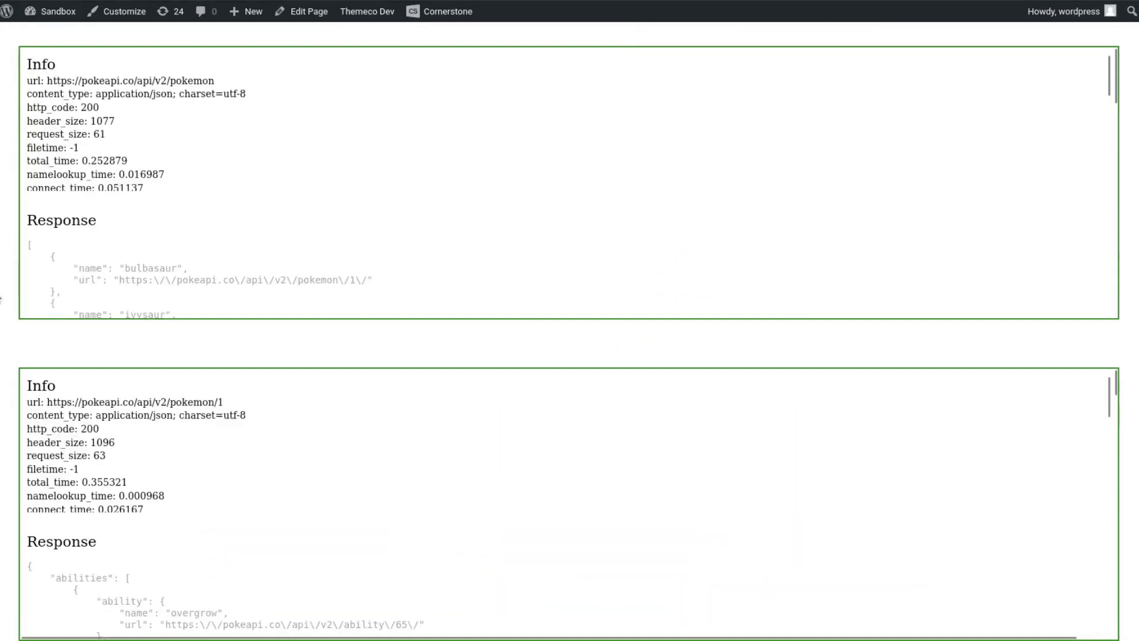
pyautogui.scroll(-10, 2, 294)
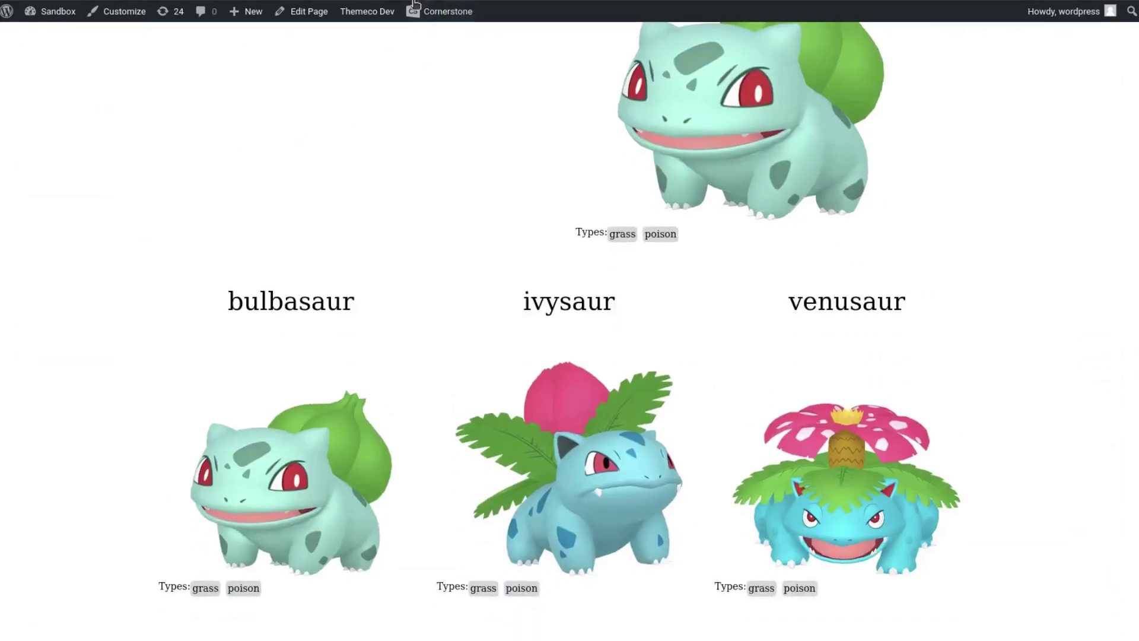
pyautogui.scroll(3, 351, 208)
pyautogui.moveTo(391, 13)
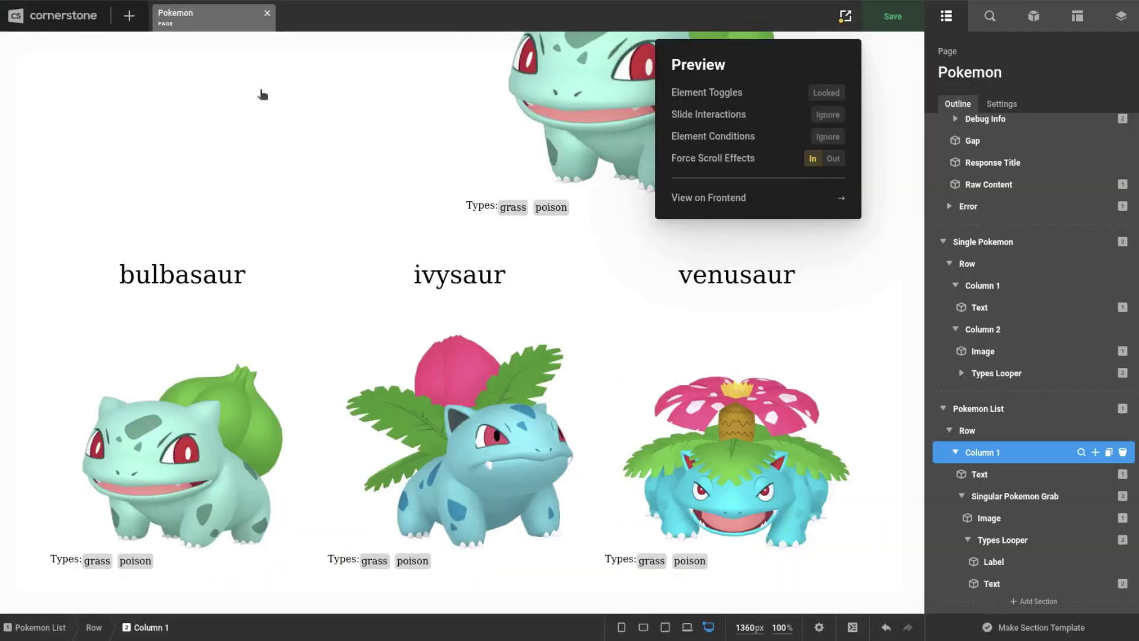
# Remove 'bulbasaur' from the Single Pokemon looper provider path, leaving pokemon/.
pyautogui.click(989, 243)
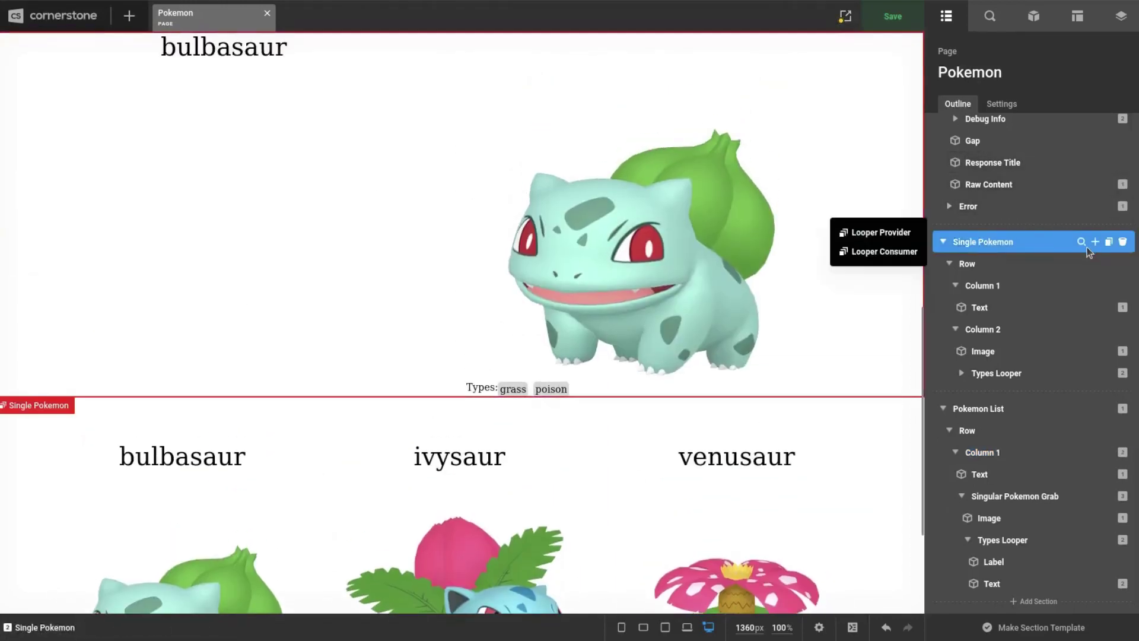
pyautogui.click(1081, 242)
pyautogui.click(1049, 103)
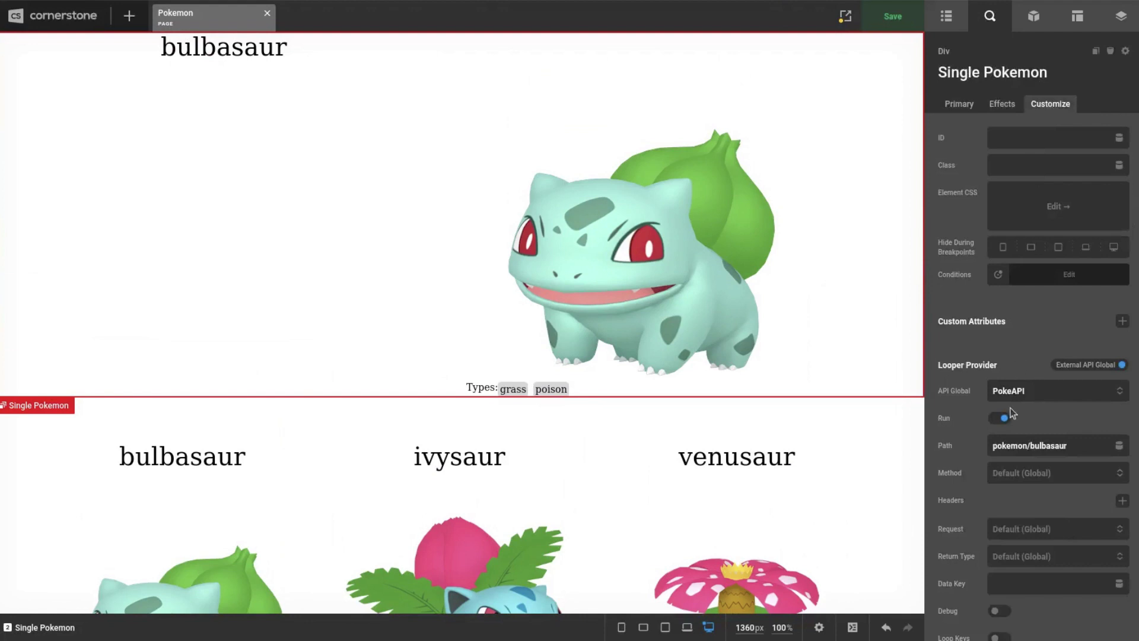
pyautogui.click(1030, 446)
pyautogui.scroll(-1, 1078, 448)
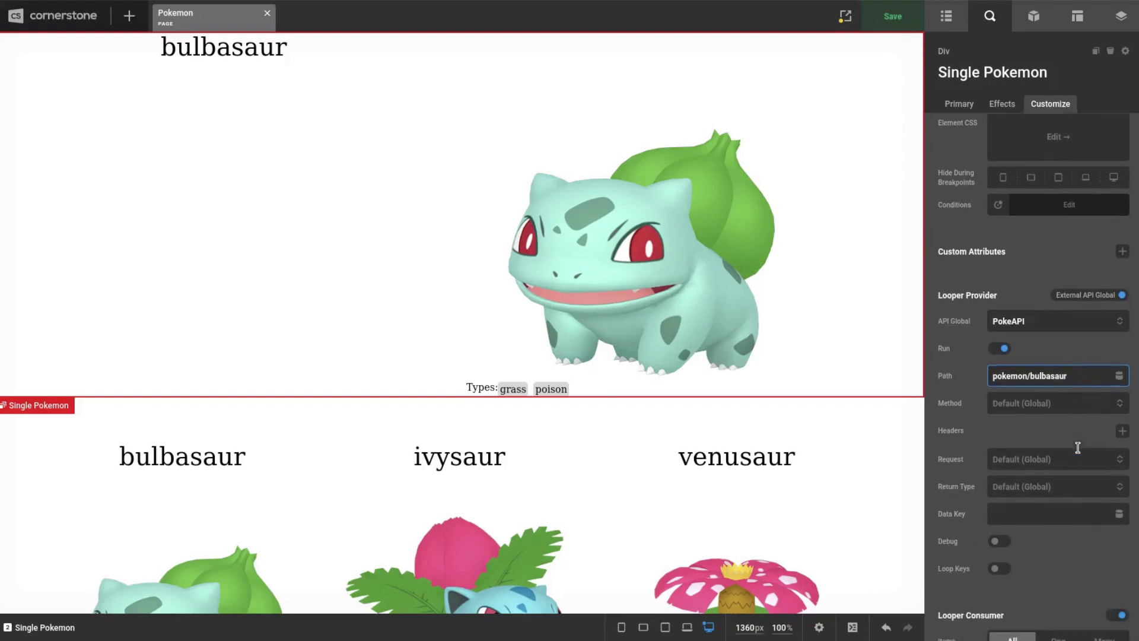
pyautogui.press('BackSpace')
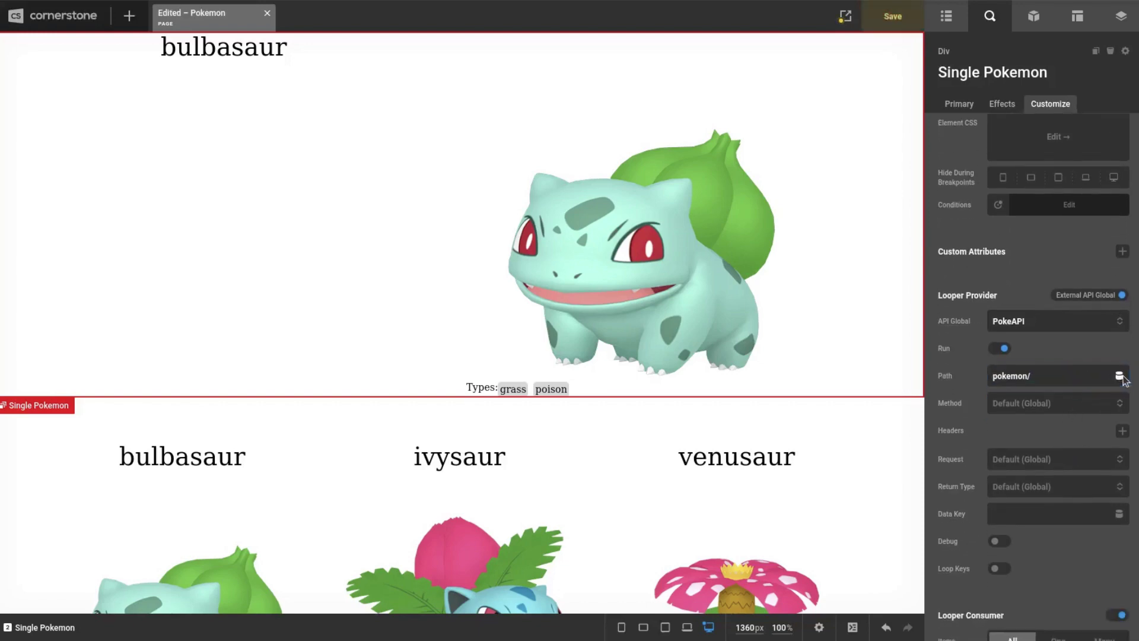
# Choose Url: Query String Parameter as dynamic content for the path.
pyautogui.click(1120, 376)
pyautogui.write('field')
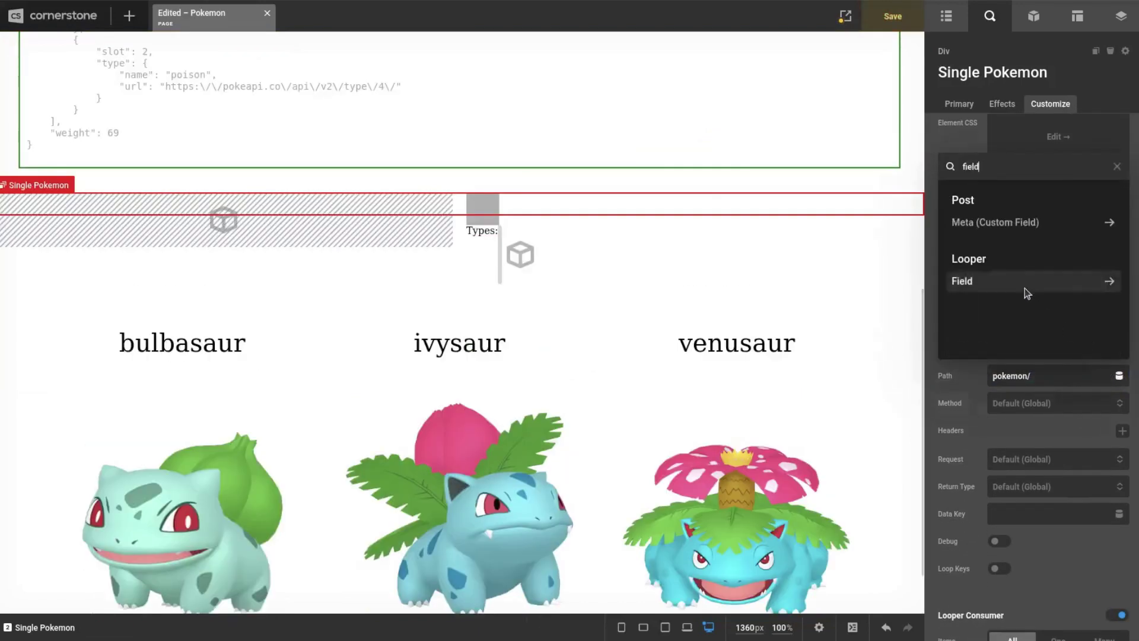
pyautogui.press('BackSpace')
pyautogui.press('BackSpace')
pyautogui.press('BackSpace')
pyautogui.press('BackSpace')
pyautogui.press('BackSpace')
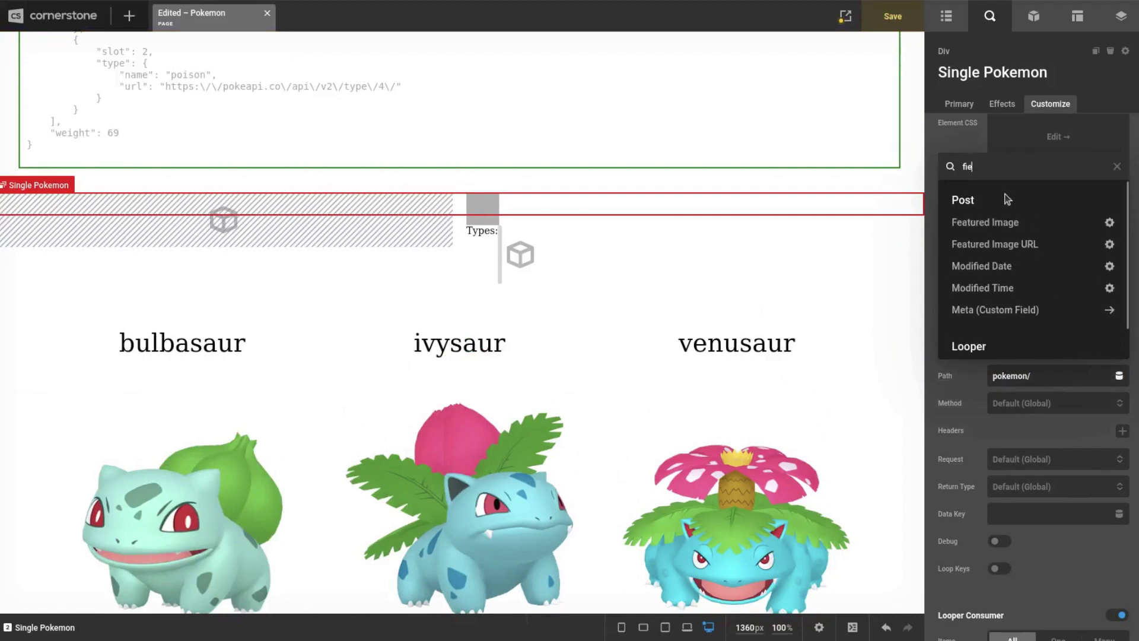
pyautogui.write('url')
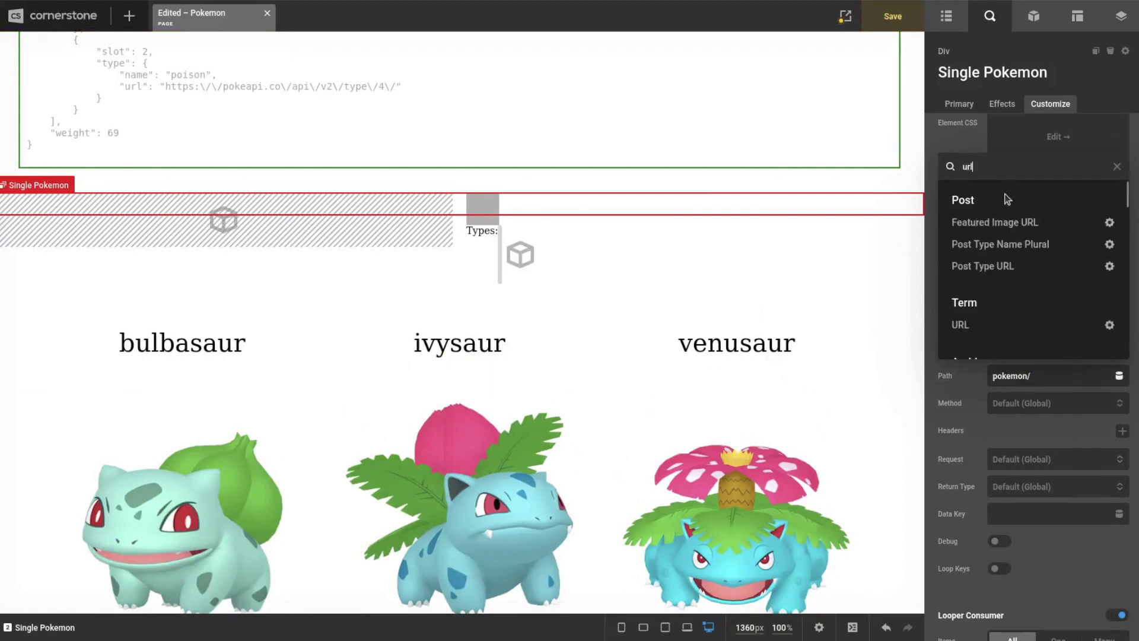
pyautogui.scroll(-5, 987, 291)
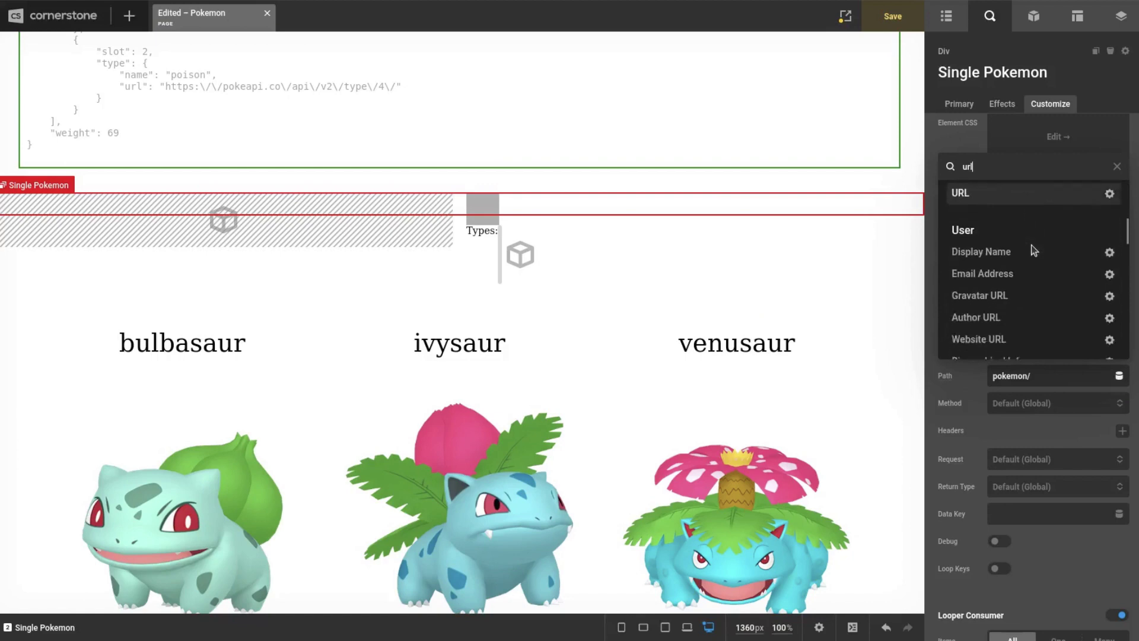
pyautogui.scroll(-8, 1034, 249)
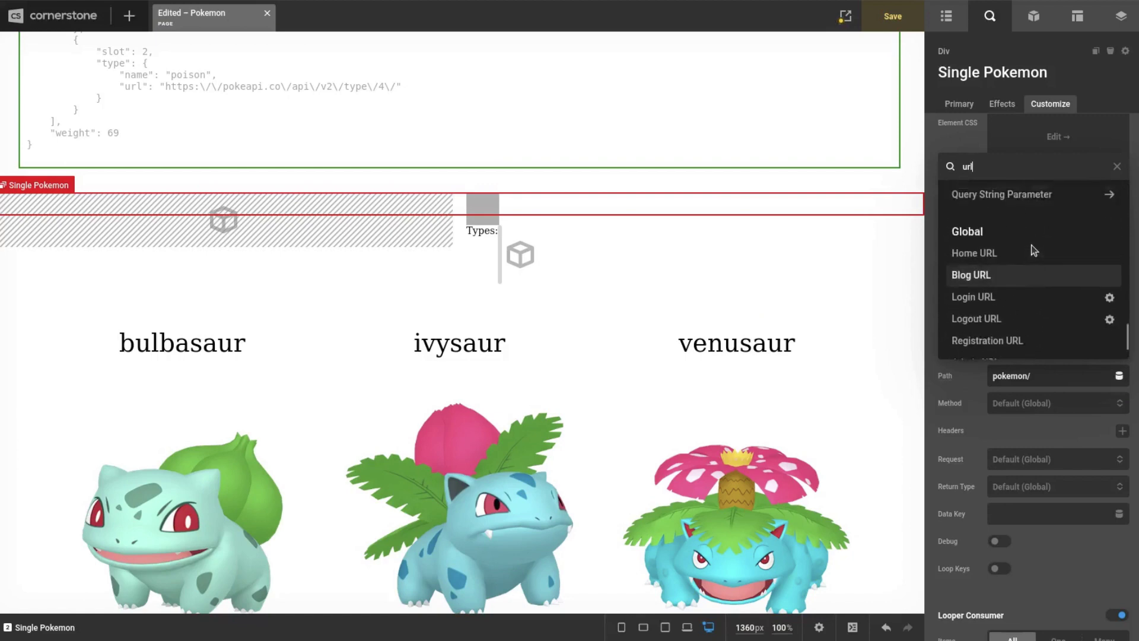
pyautogui.scroll(4, 1033, 250)
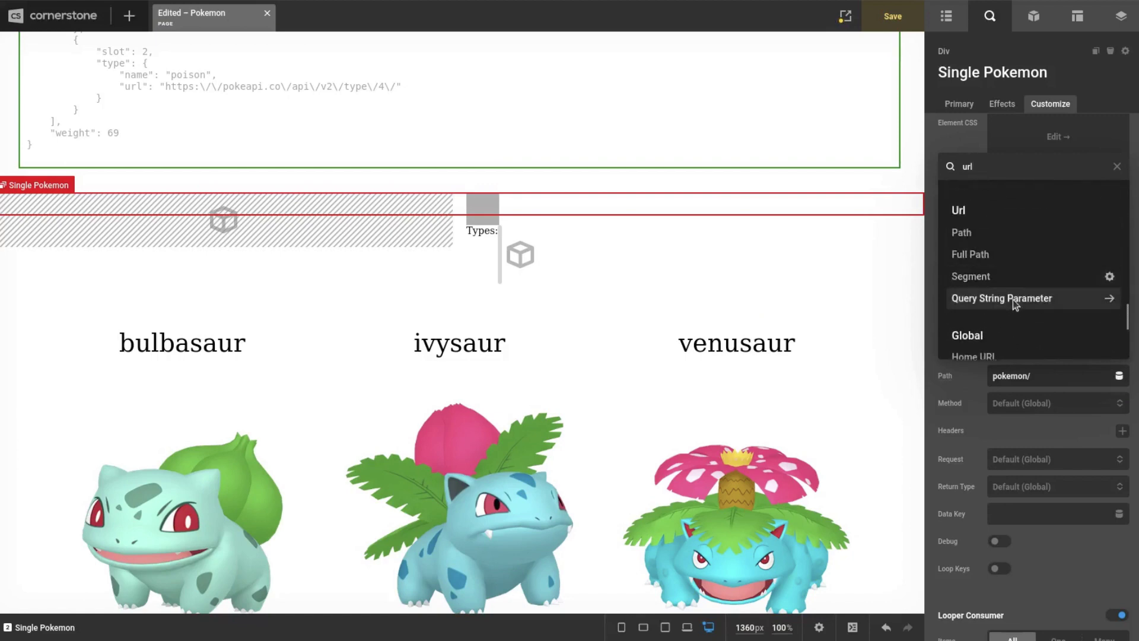
pyautogui.click(1021, 301)
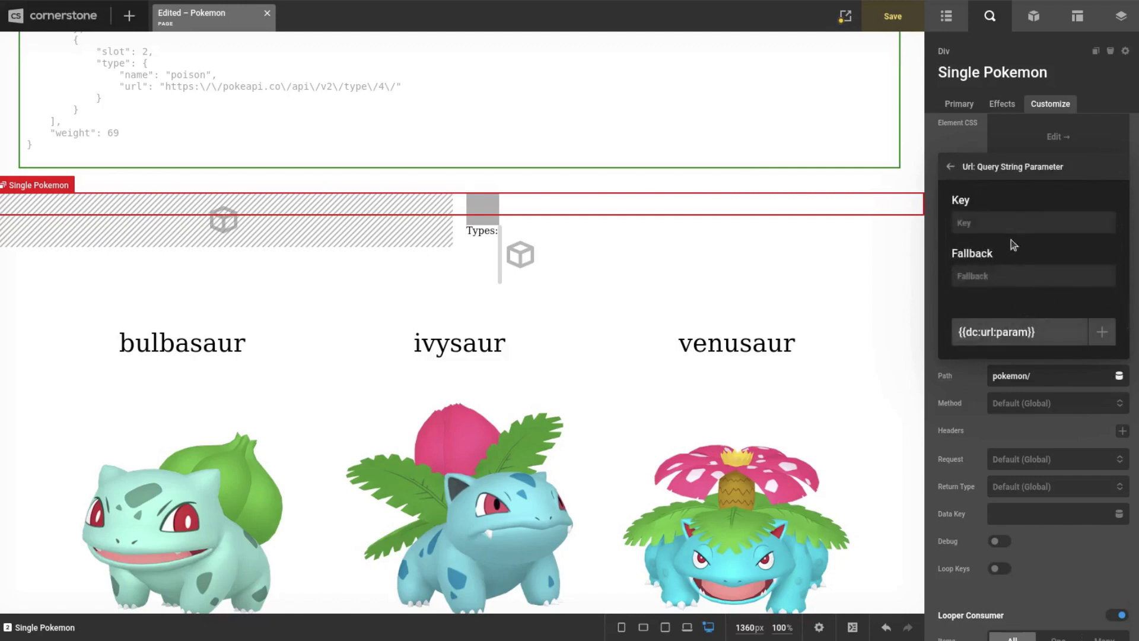
# Insert the parameter with key pokemon and fallback bulbasaur into the path.
pyautogui.click(1010, 233)
pyautogui.click(1001, 271)
pyautogui.write('bulbasaur')
pyautogui.click(1003, 220)
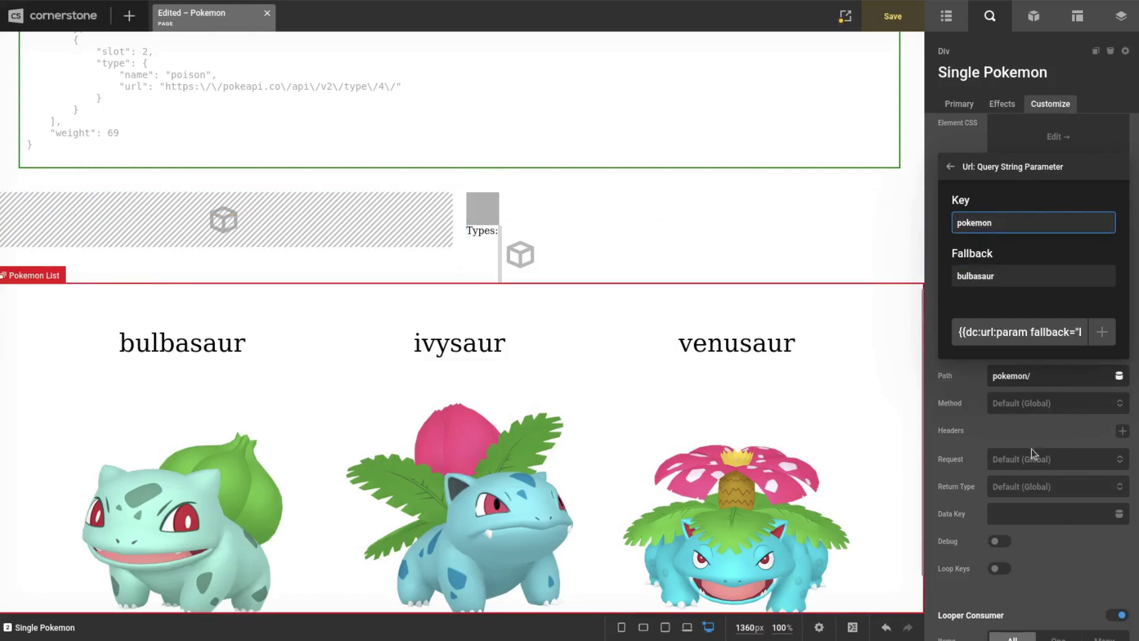
pyautogui.click(1101, 333)
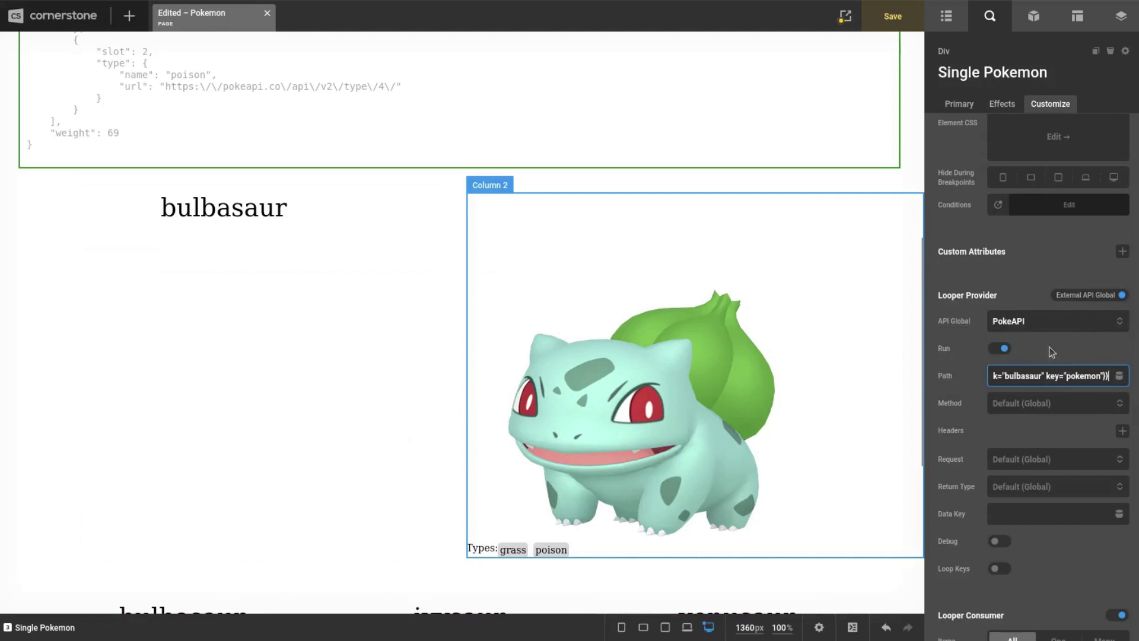
# Verify the path reads pokemon/{{dc:url:param ...}} and save the page.
pyautogui.moveTo(1008, 375); pyautogui.dragTo(954, 374)
pyautogui.click(1033, 376)
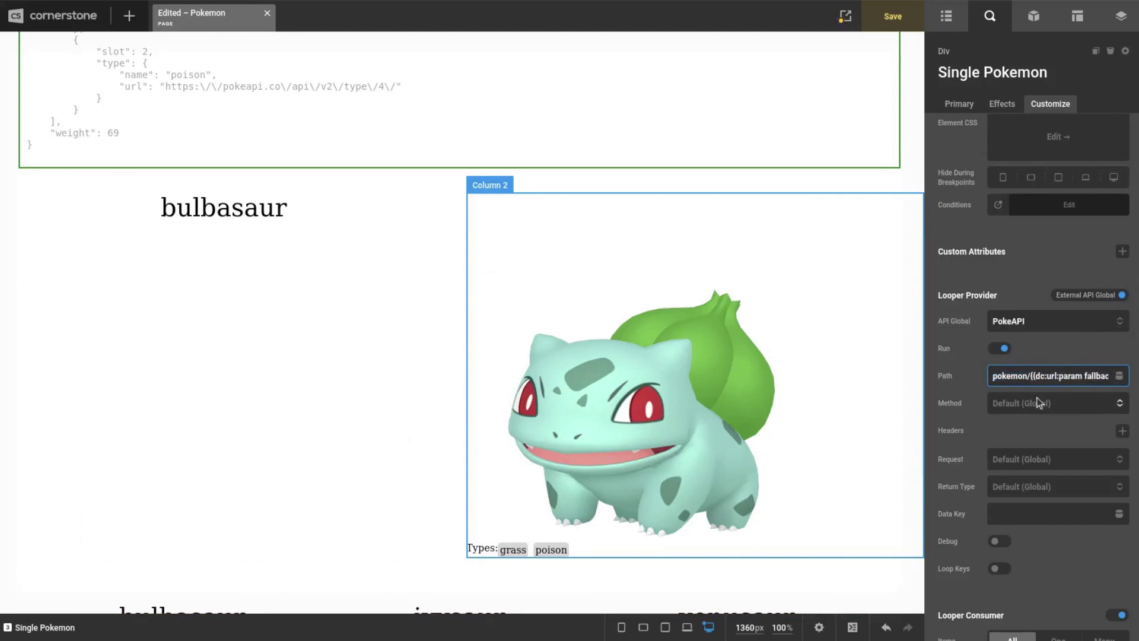
pyautogui.hotkey('ctrl', 's')
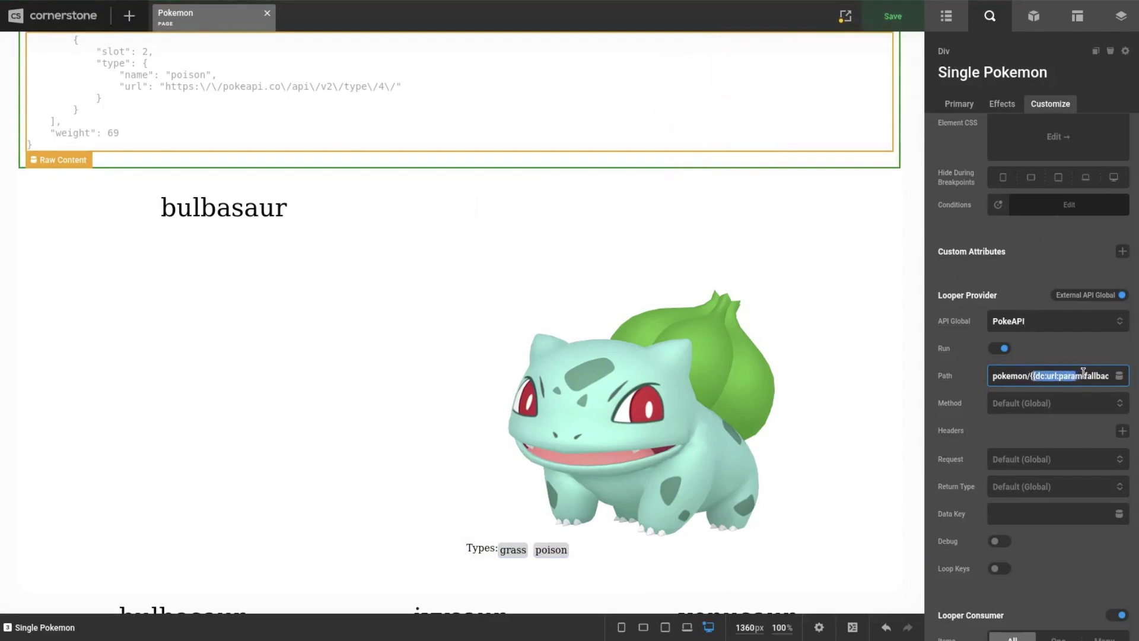
pyautogui.moveTo(1031, 376); pyautogui.dragTo(1082, 375)
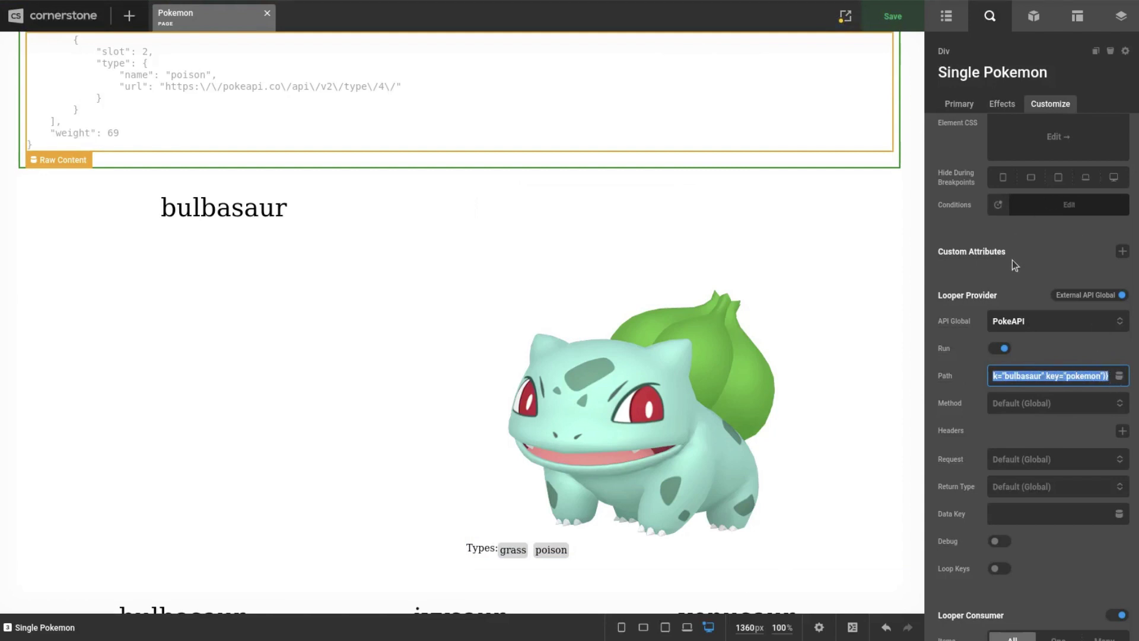
pyautogui.click(964, 235)
# Add a String condition group to the Single Pokemon section's display conditions.
pyautogui.scroll(2, 962, 256)
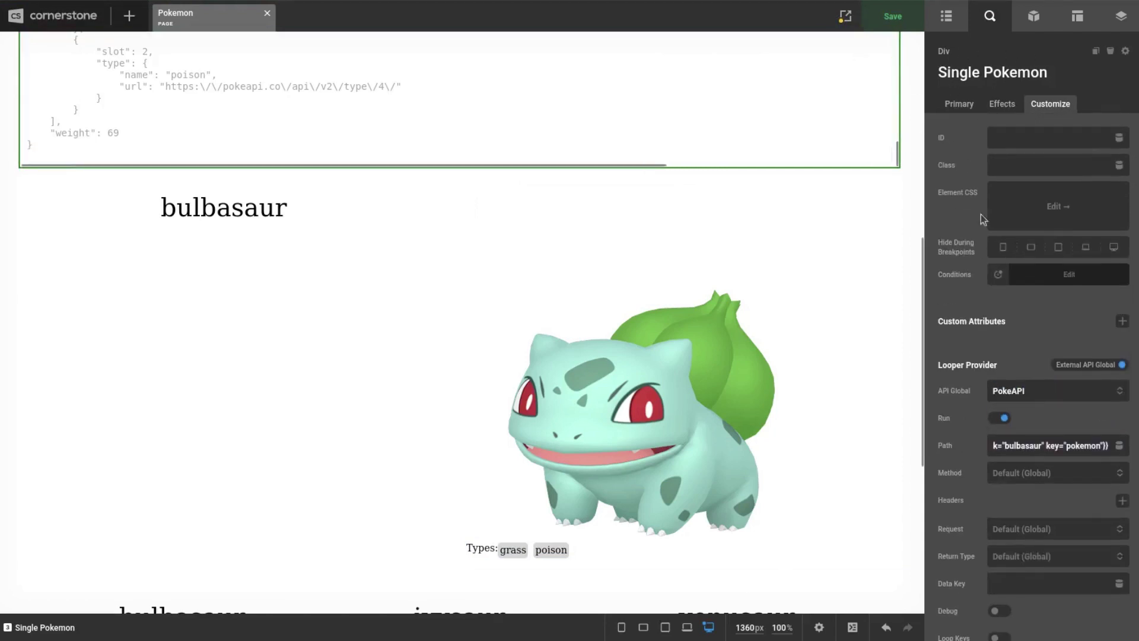
pyautogui.click(1052, 279)
pyautogui.click(846, 233)
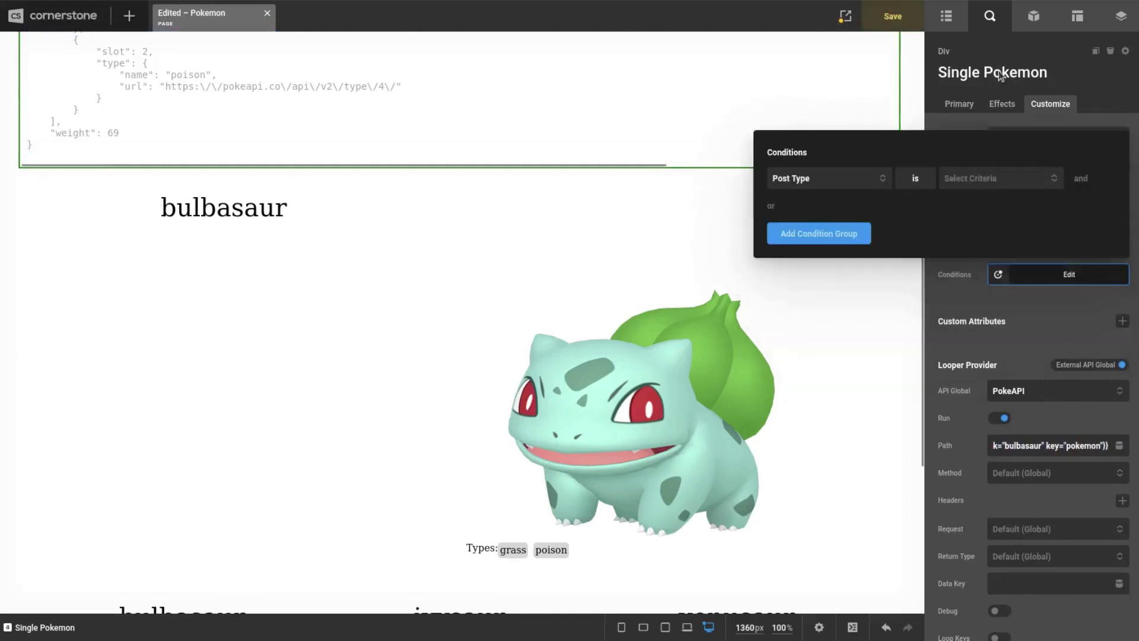
pyautogui.click(859, 181)
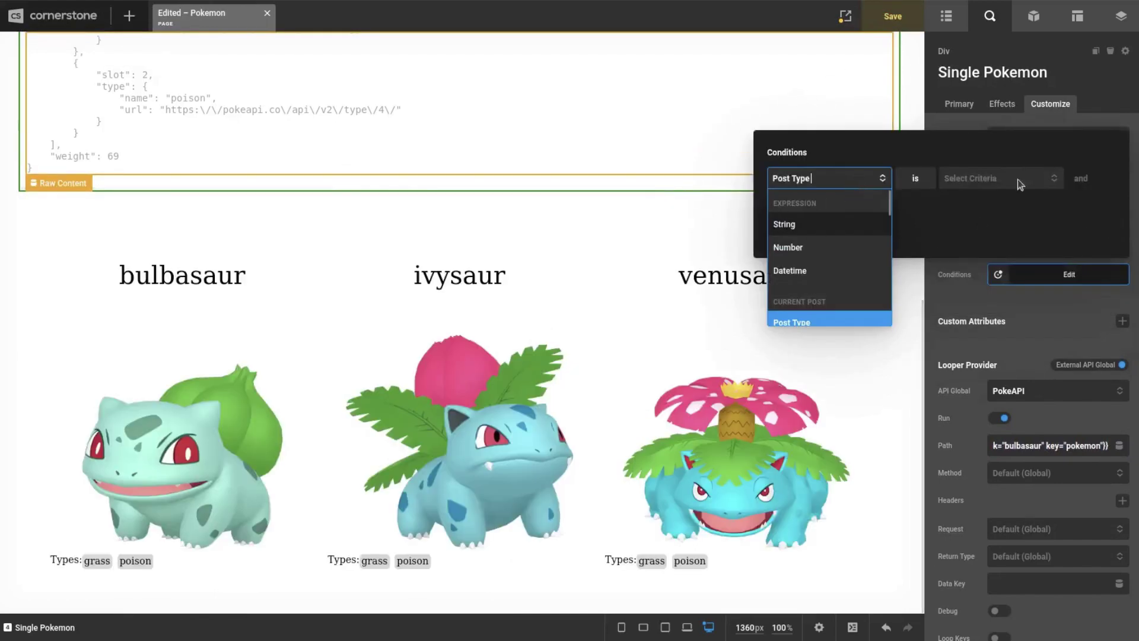
pyautogui.click(814, 225)
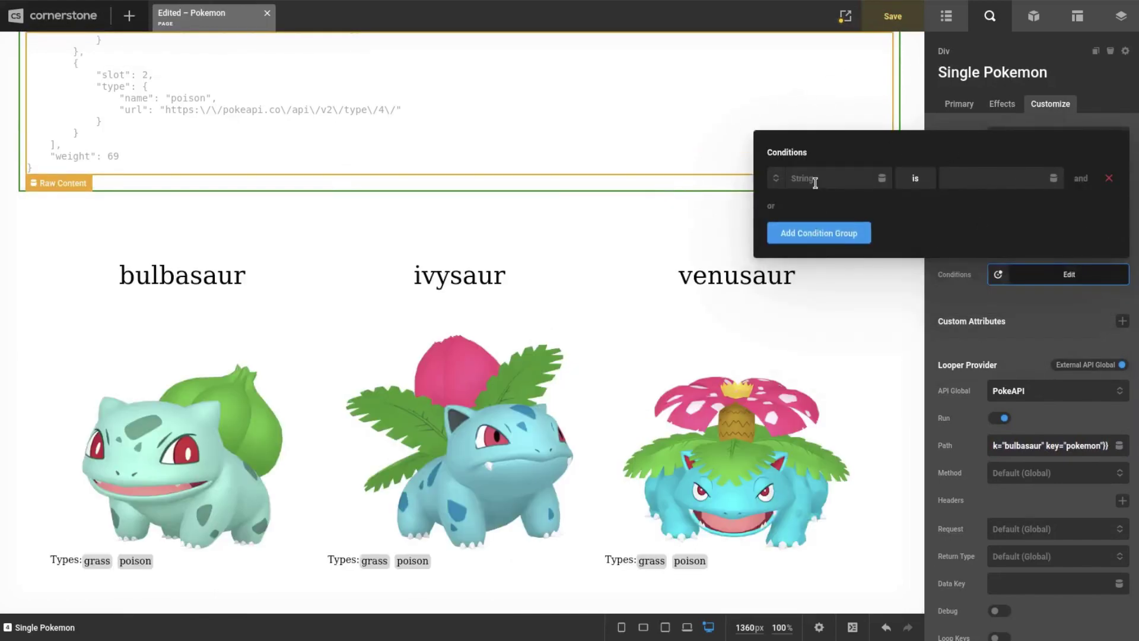
# Make the condition {{dc:url:param key="pokemon"}} 'is not' empty, then save the page.
pyautogui.click(814, 180)
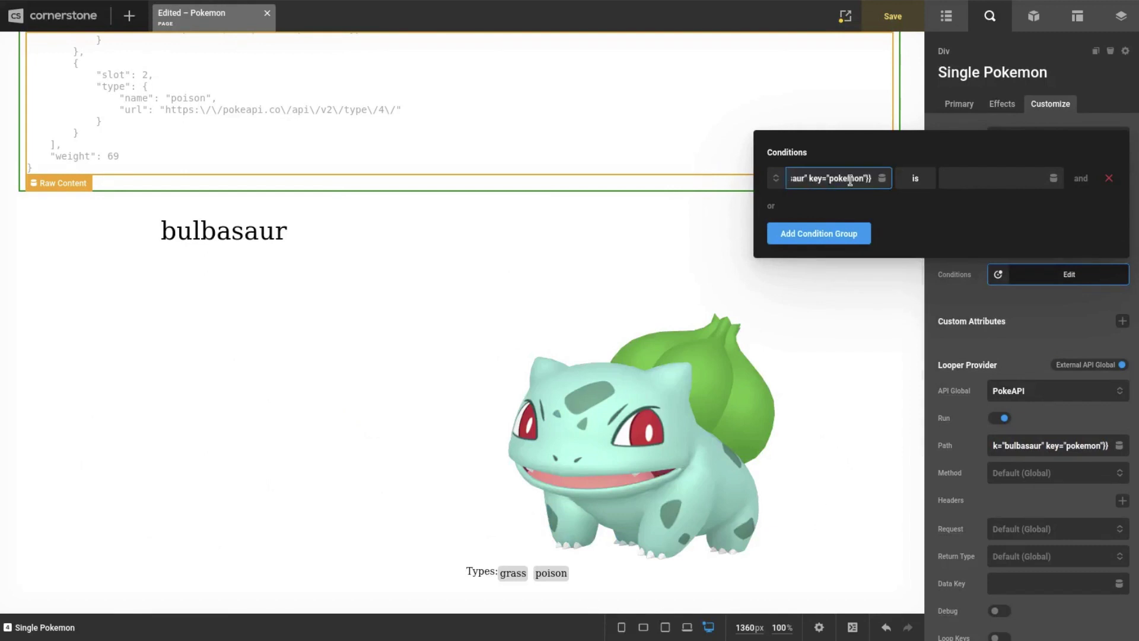
pyautogui.moveTo(827, 176); pyautogui.dragTo(807, 175)
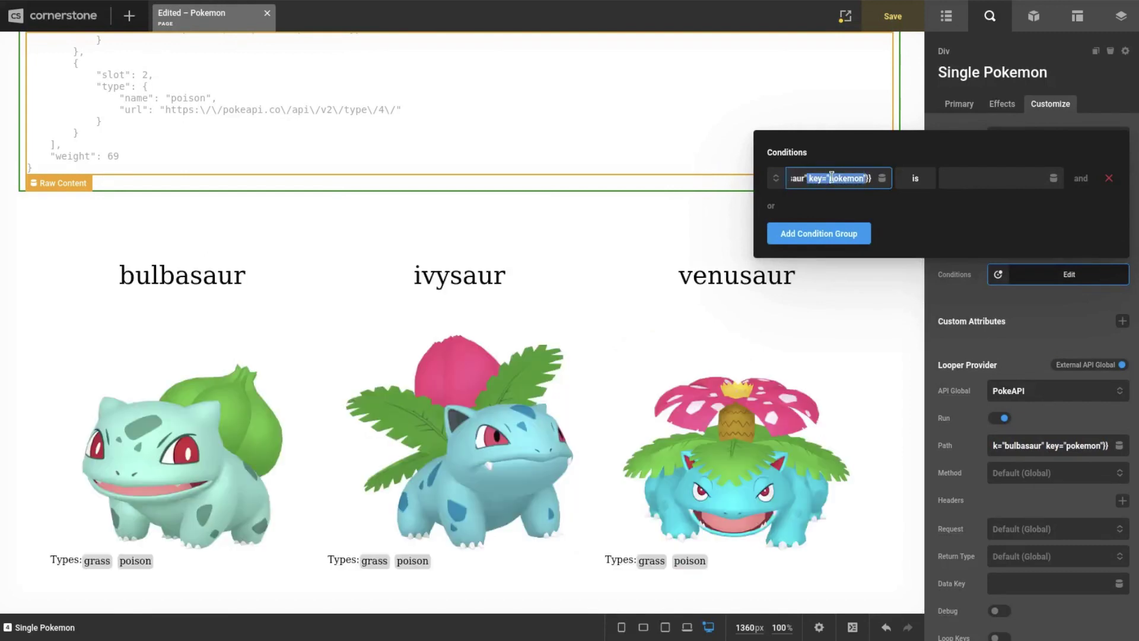
pyautogui.press('Left')
pyautogui.moveTo(808, 173); pyautogui.dragTo(777, 176)
pyautogui.click(805, 173)
pyautogui.hotkey('ctrl', 'a')
pyautogui.press('End')
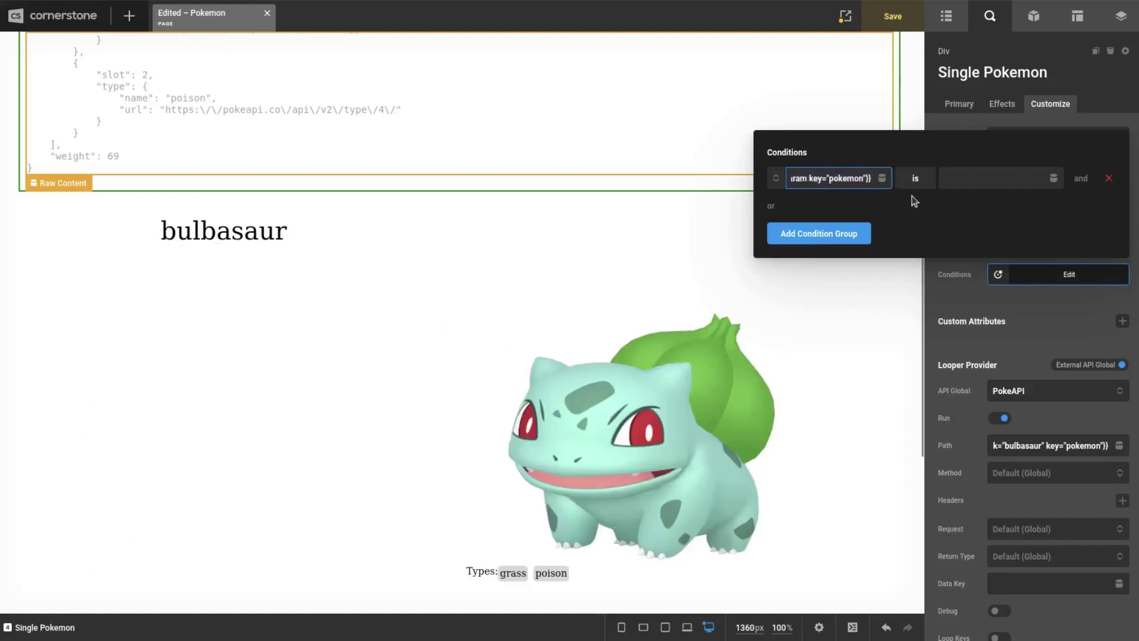
pyautogui.click(916, 180)
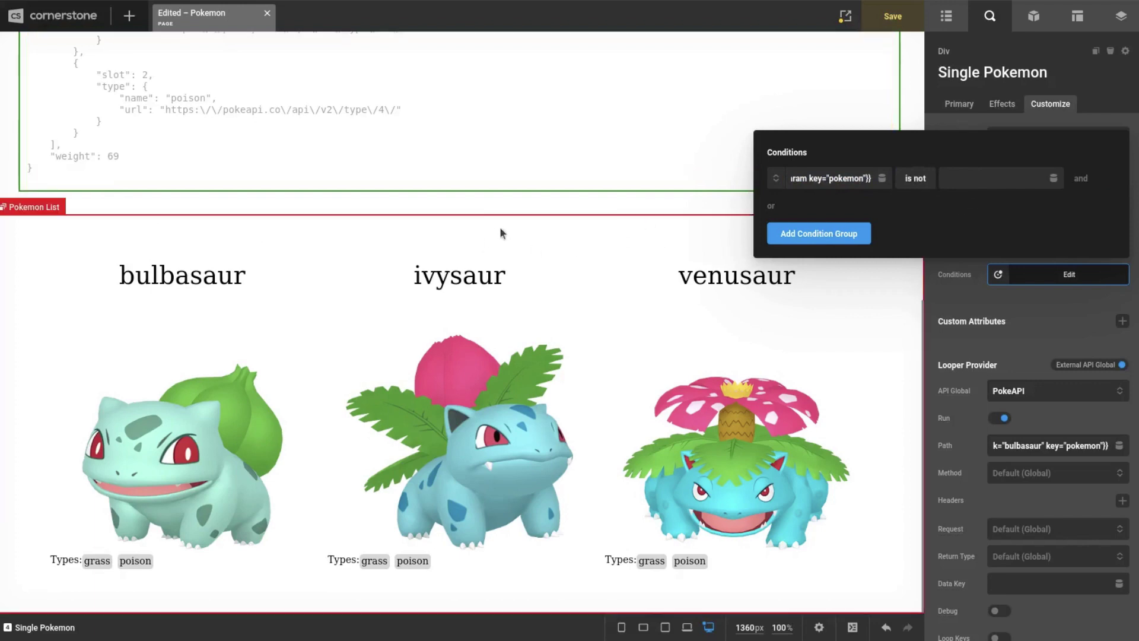
pyautogui.click(953, 299)
pyautogui.hotkey('ctrl', 's')
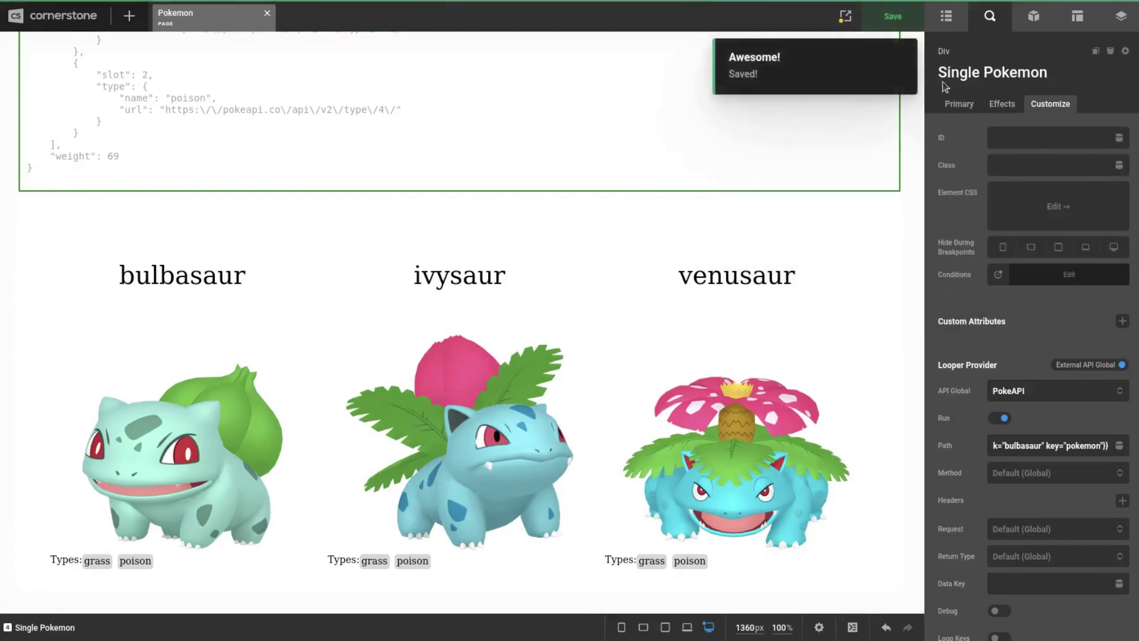
# Recheck the Single Pokemon section's condition expression and return to its primary settings.
pyautogui.click(1069, 274)
pyautogui.click(821, 180)
pyautogui.click(976, 312)
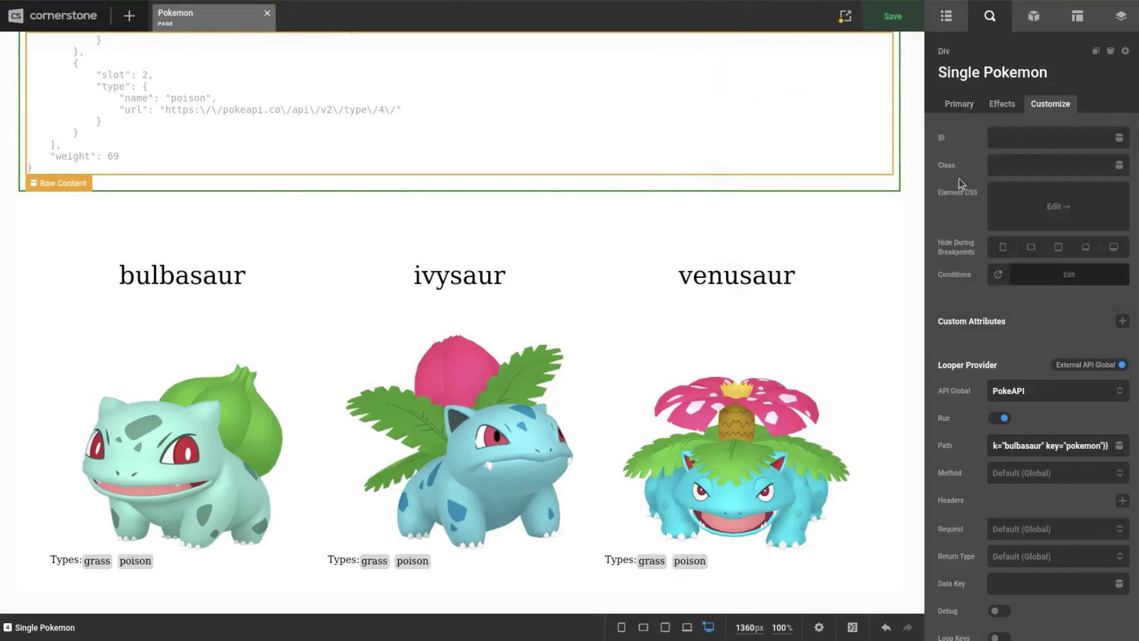
pyautogui.click(960, 105)
# Show the page outline and set the builder preview's Element Conditions to Ignore.
pyautogui.click(946, 16)
pyautogui.click(846, 16)
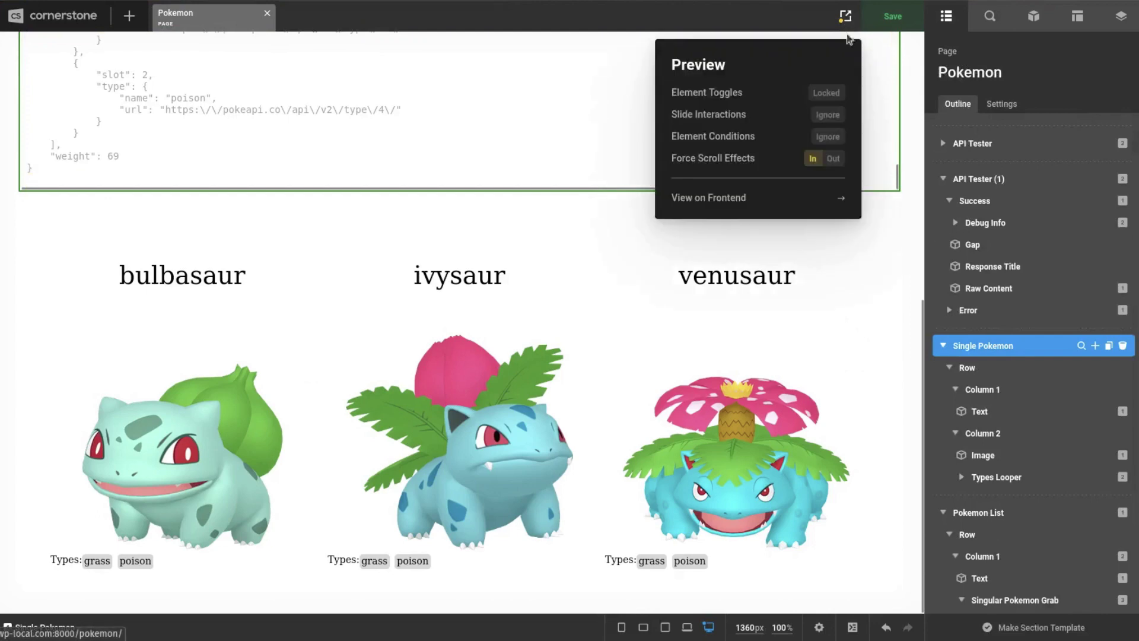
pyautogui.click(831, 139)
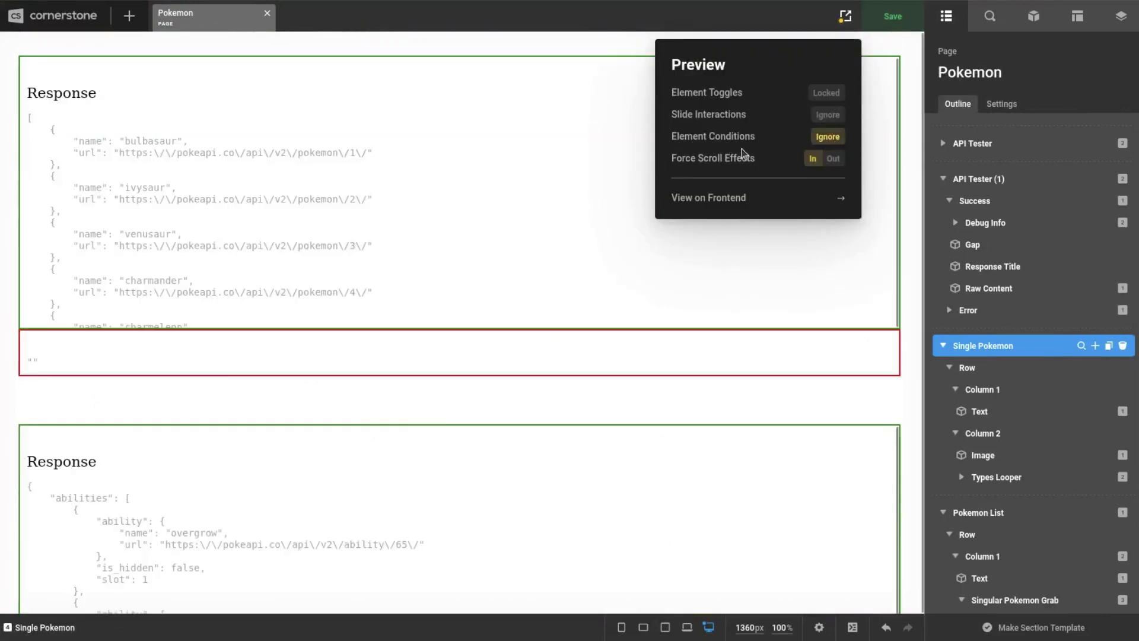
pyautogui.scroll(-2, 147, 264)
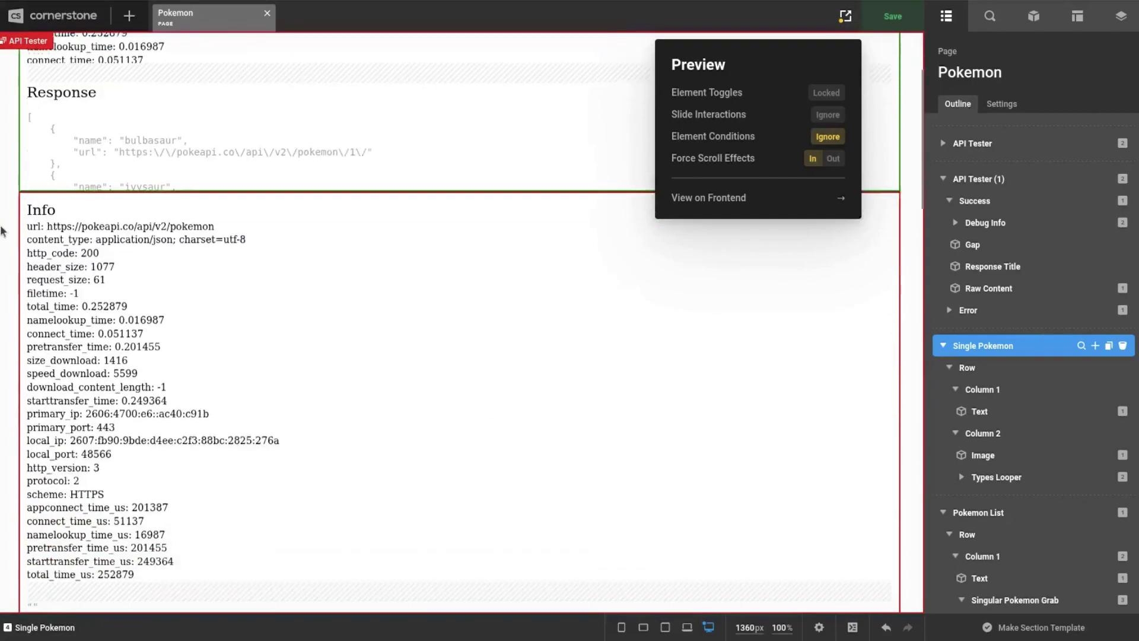
pyautogui.scroll(-10, 21, 190)
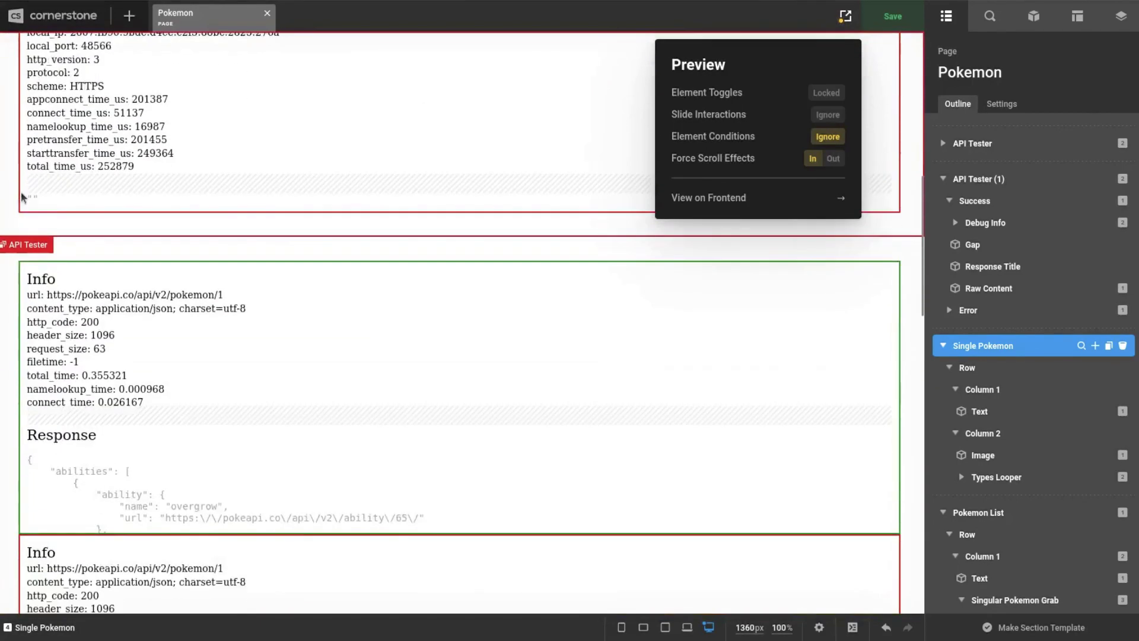
pyautogui.scroll(4, 21, 190)
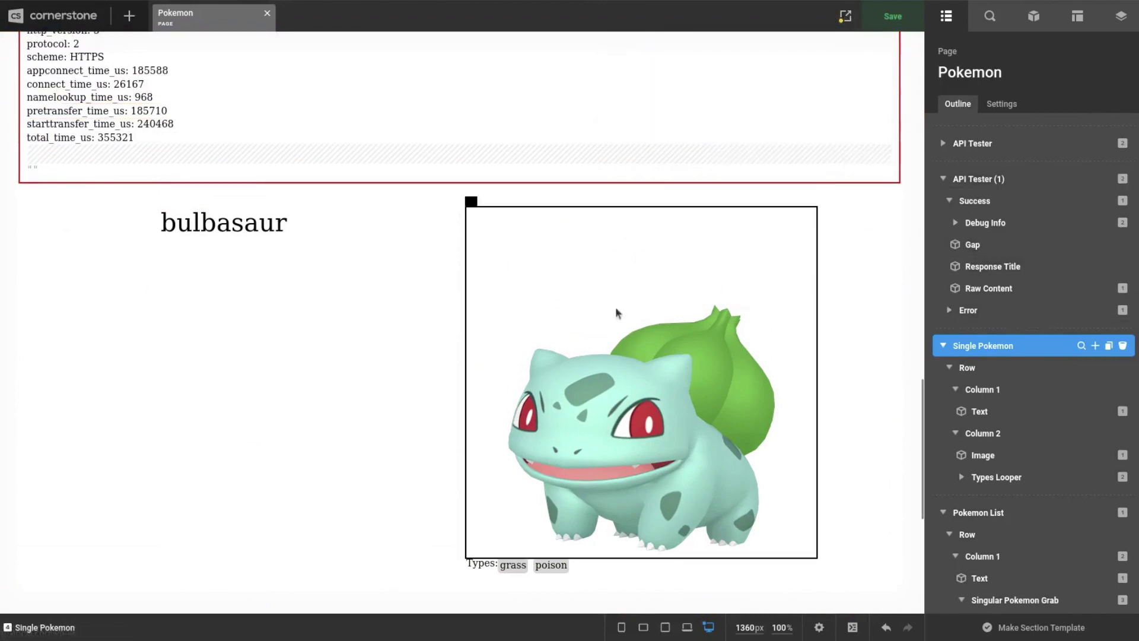
pyautogui.scroll(6, 736, 302)
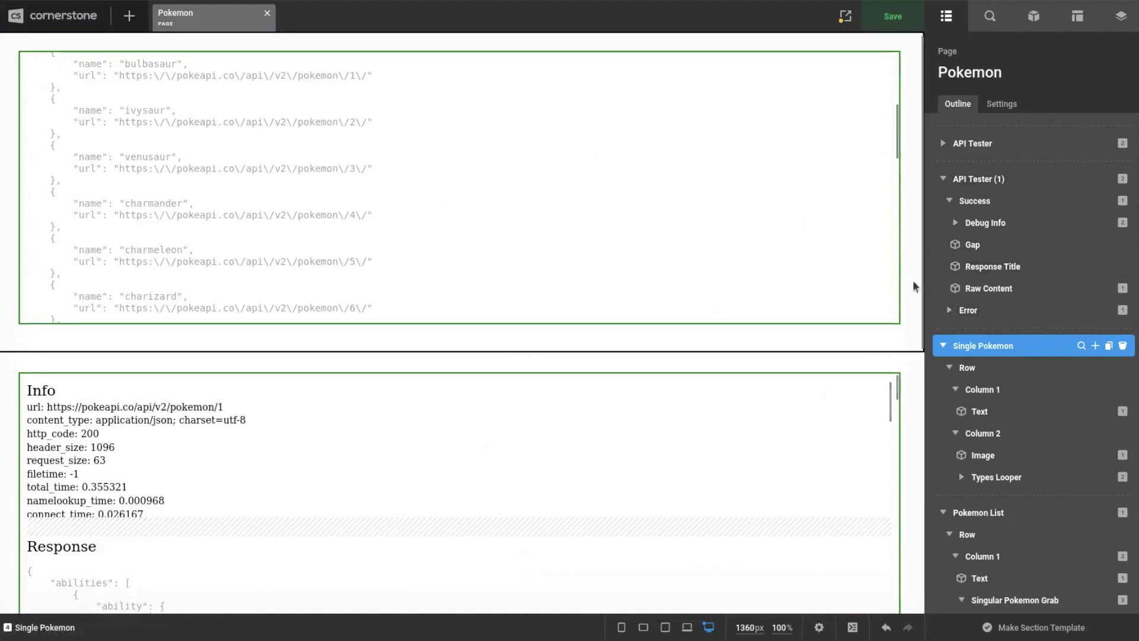
pyautogui.scroll(-6, 912, 280)
pyautogui.scroll(-2, 1033, 520)
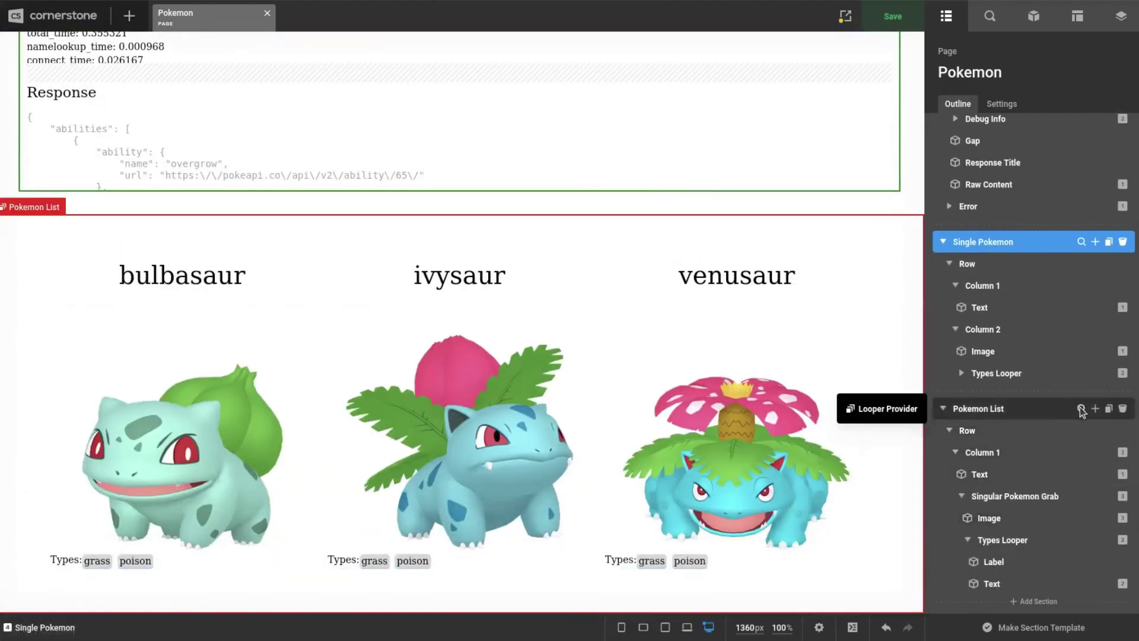
# Give the Pokemon List section a String condition: {{dc:url:param key="pokemon"}} 'is' empty.
pyautogui.click(1081, 410)
pyautogui.click(1050, 104)
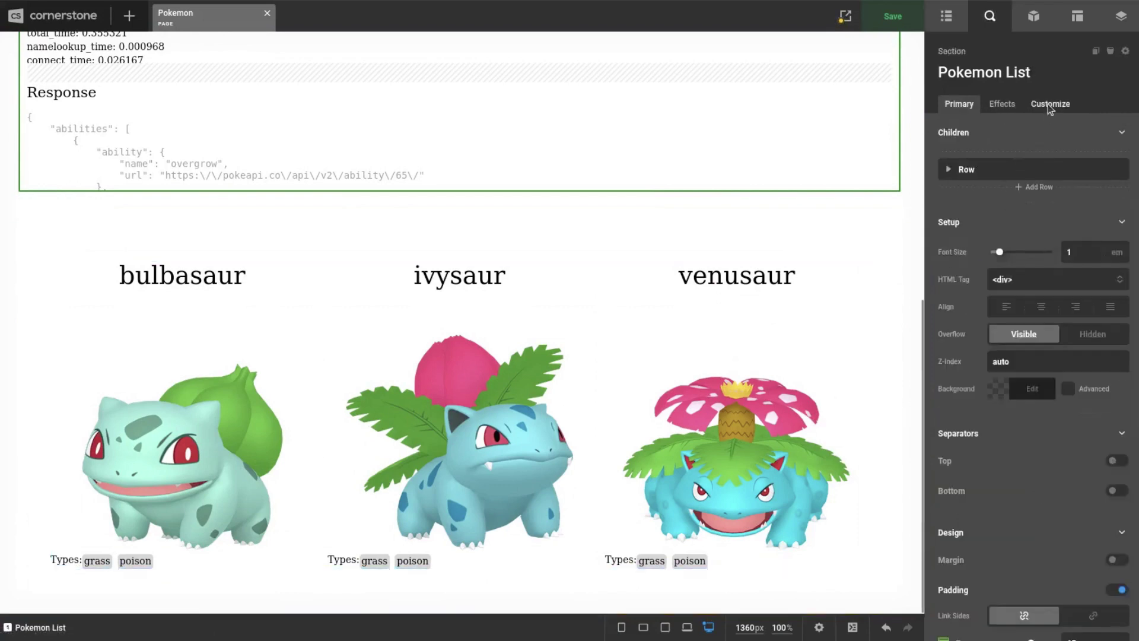
pyautogui.click(1049, 301)
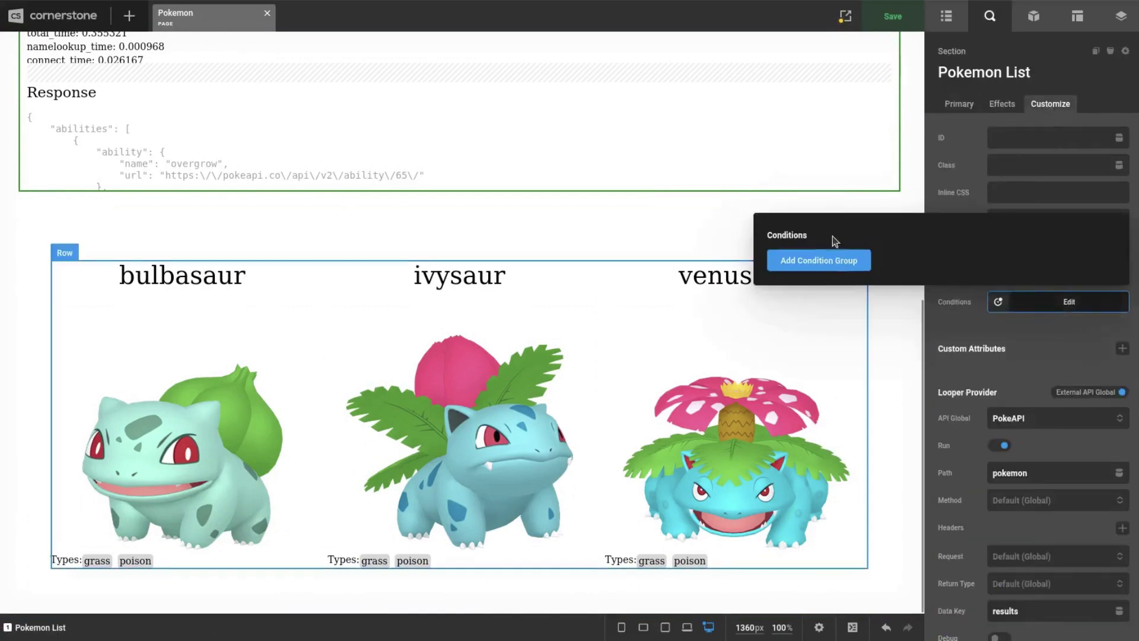
pyautogui.click(830, 261)
pyautogui.click(808, 208)
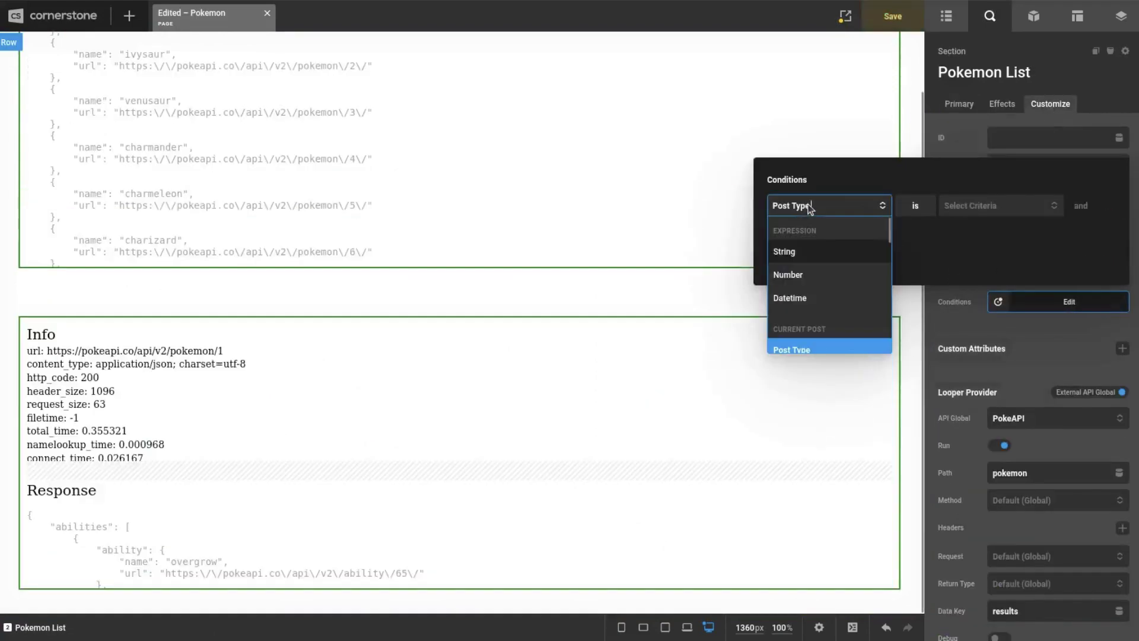
pyautogui.write('st')
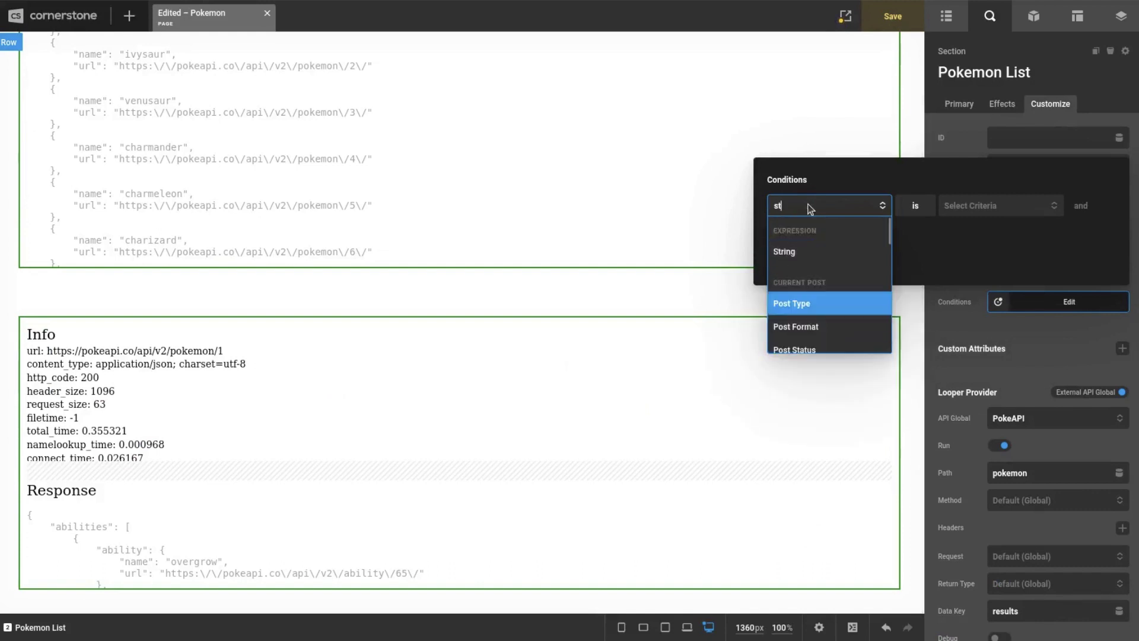
pyautogui.write('r')
pyautogui.click(793, 254)
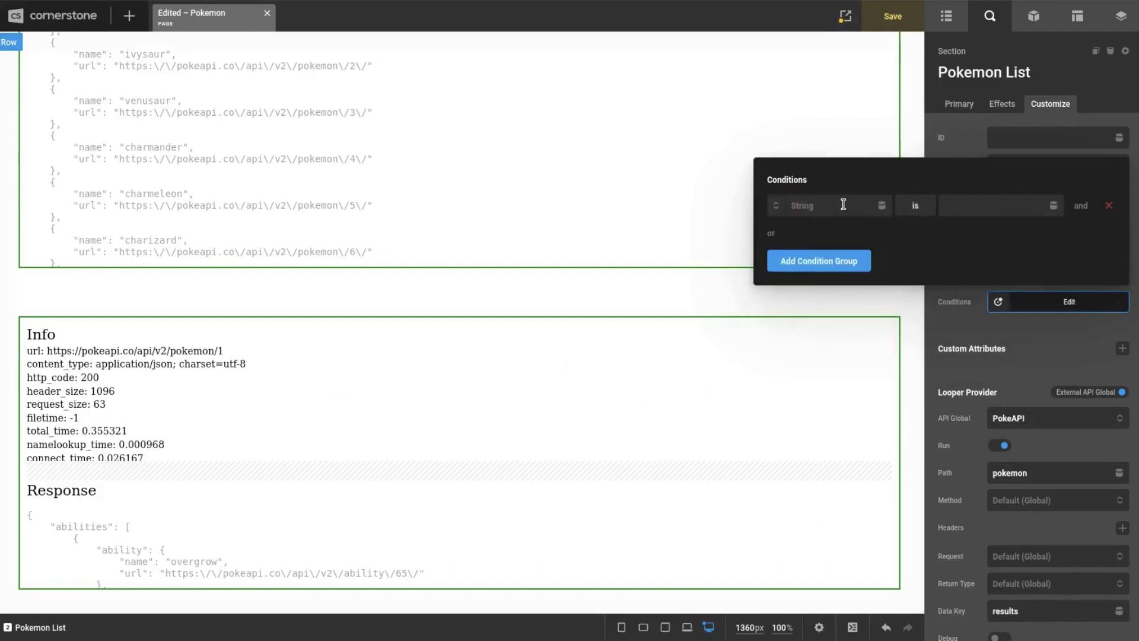
pyautogui.write('{{dc:url:param key="pokemon"}}')
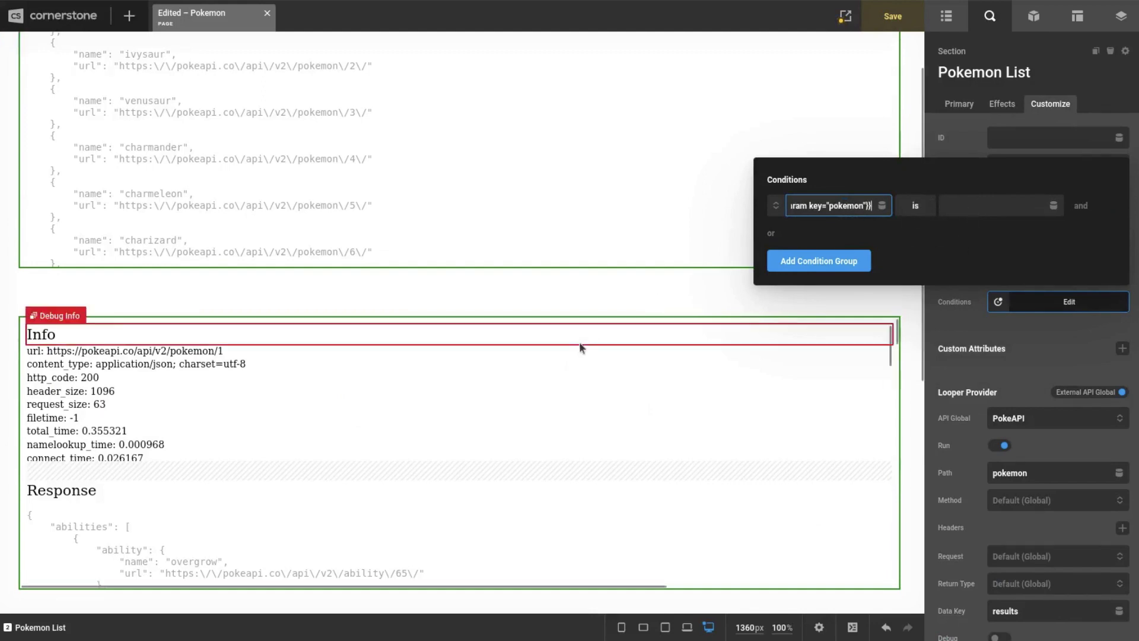
pyautogui.scroll(-10, 582, 364)
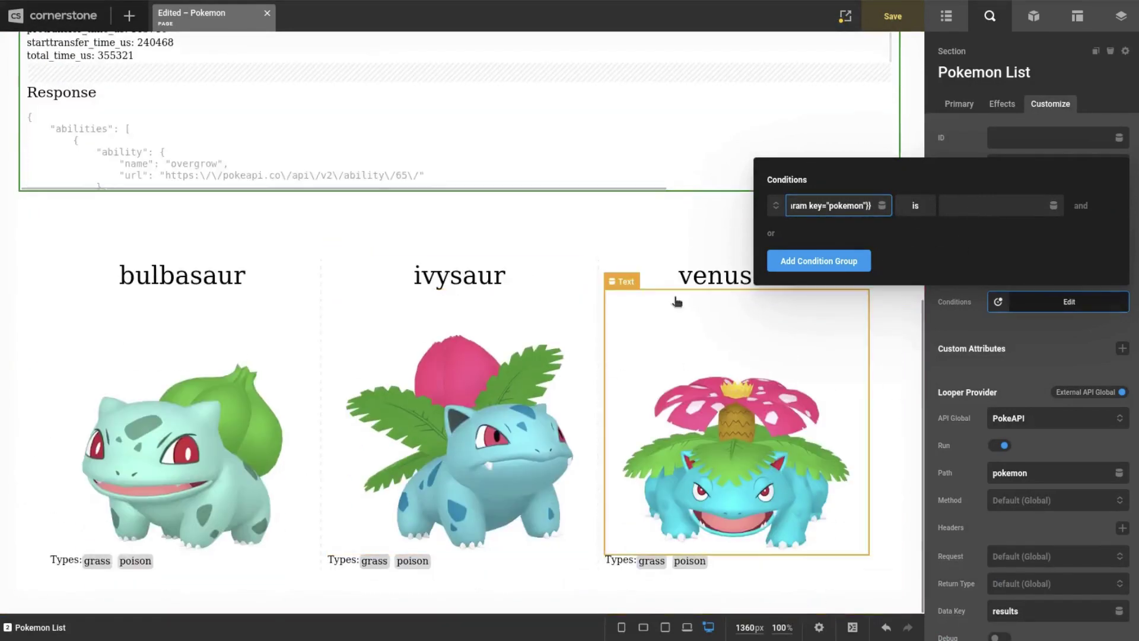
pyautogui.click(951, 332)
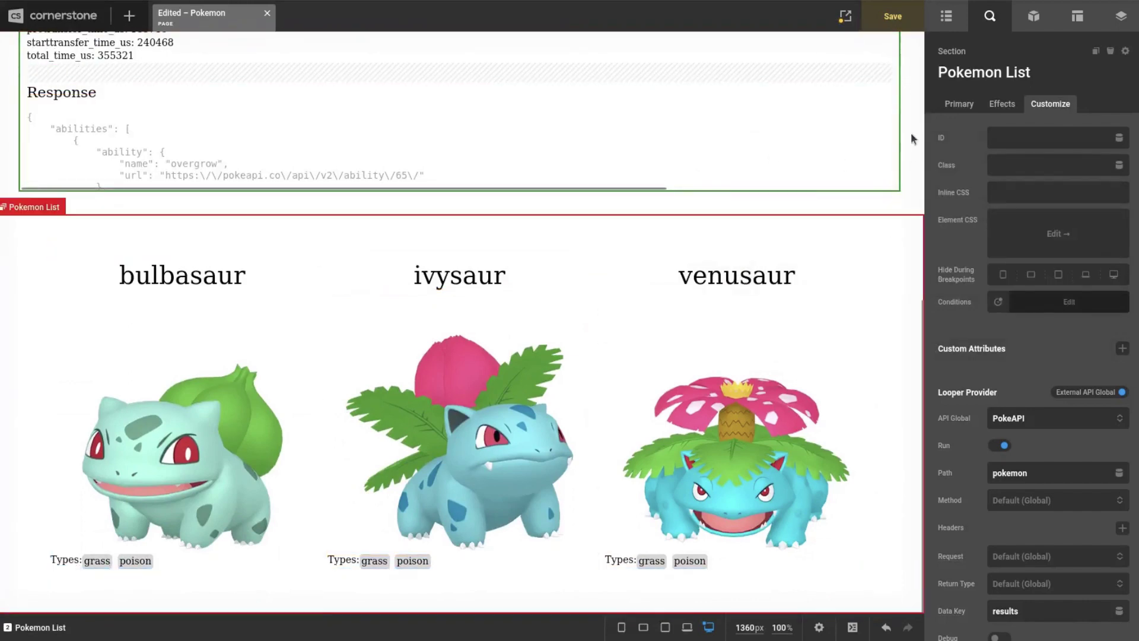
# Save and view the page on the frontend, then open ivysaur's single Pokemon view.
pyautogui.click(900, 21)
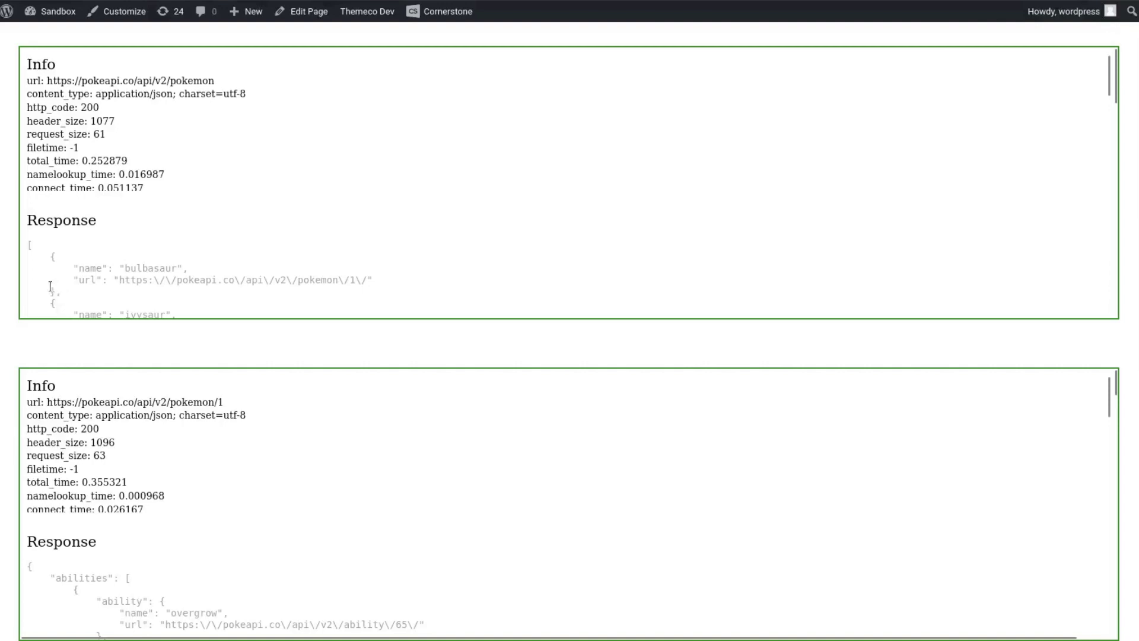
pyautogui.scroll(-8, 521, 373)
pyautogui.click(546, 377)
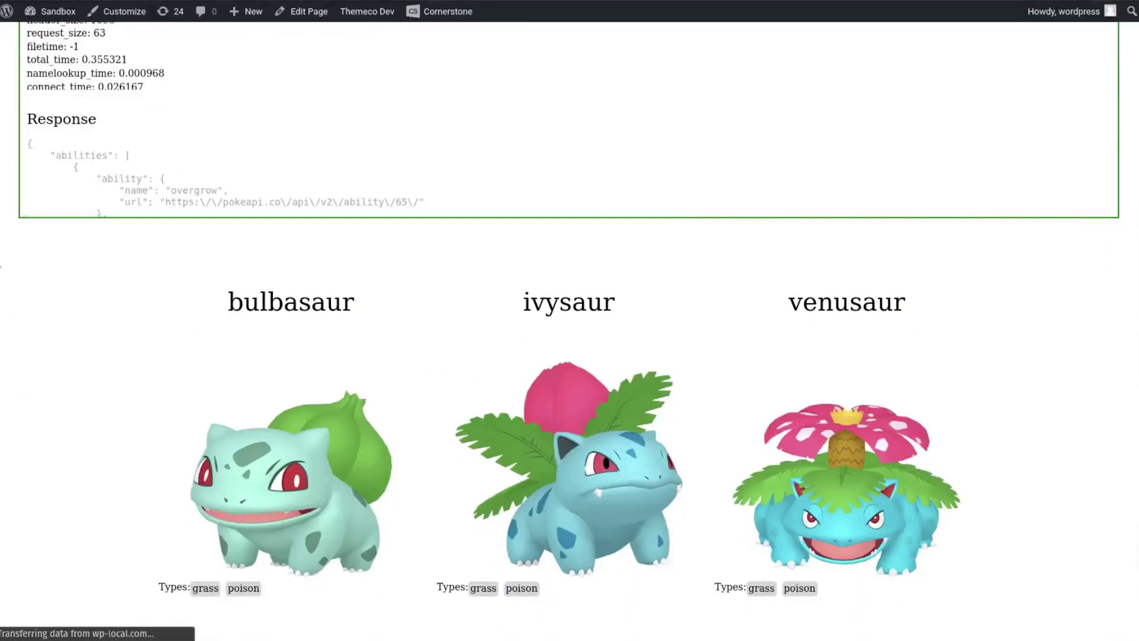
pyautogui.scroll(-5, 3, 264)
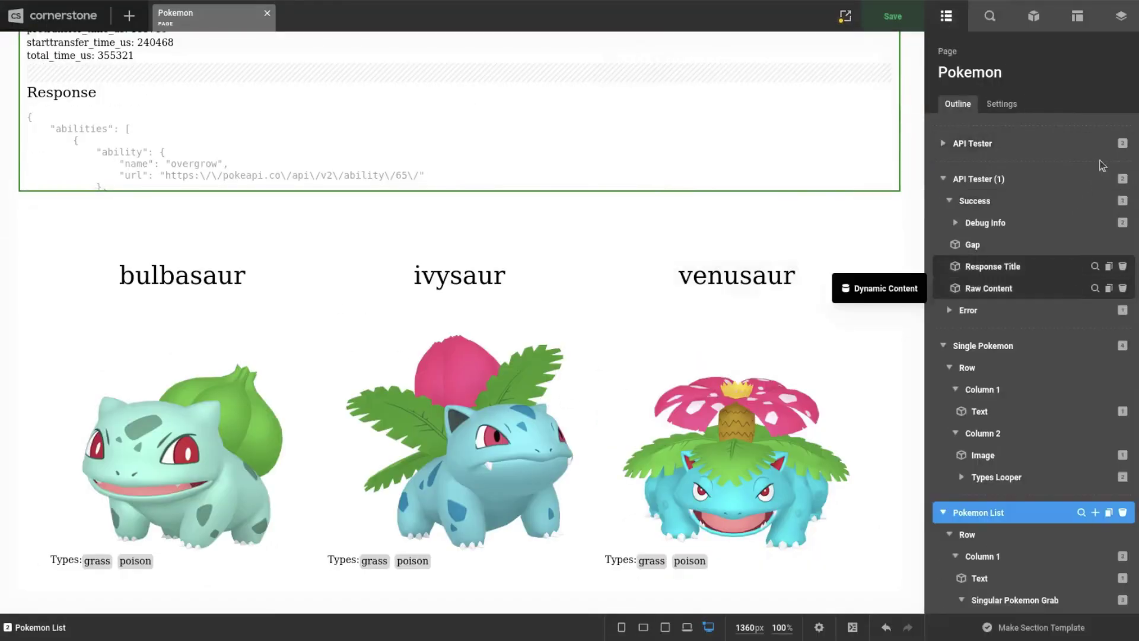
# Delete the API Tester and API Tester (1) blocks from the outline.
pyautogui.click(944, 179)
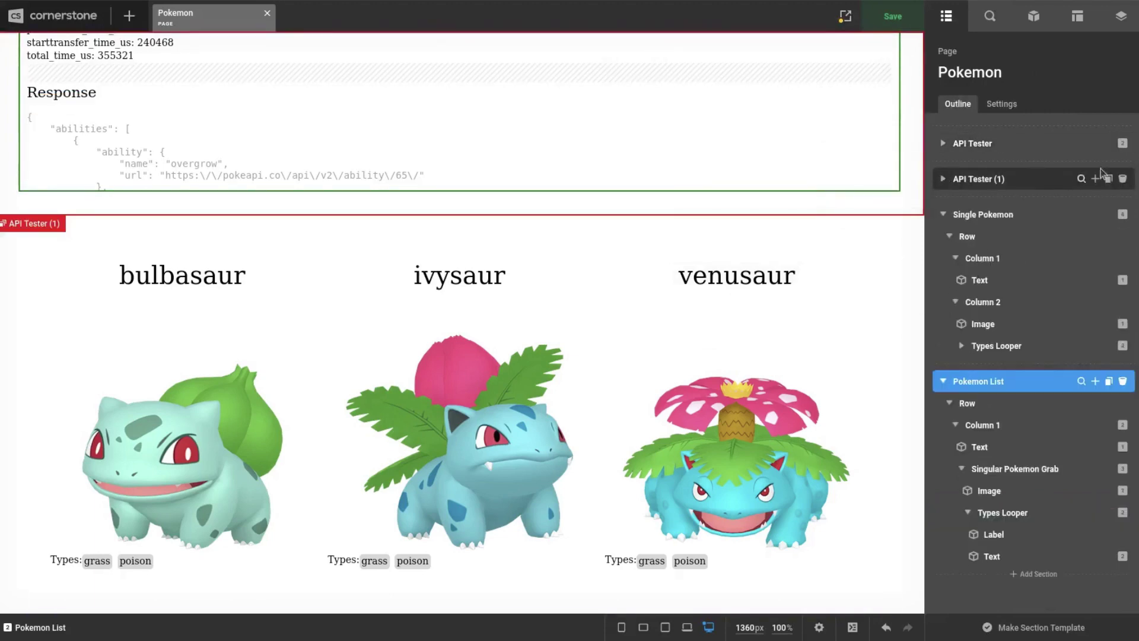
pyautogui.click(1123, 144)
pyautogui.click(1123, 144)
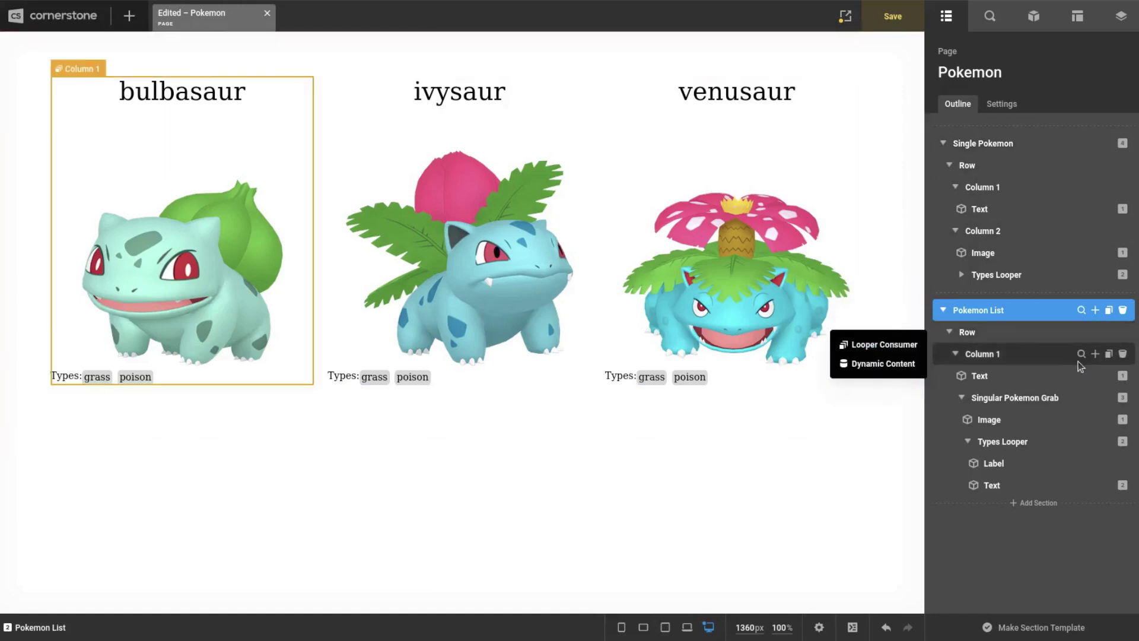
# Set Column 1's Looper Consumer Items to 9 in the Pokemon List.
pyautogui.click(1081, 355)
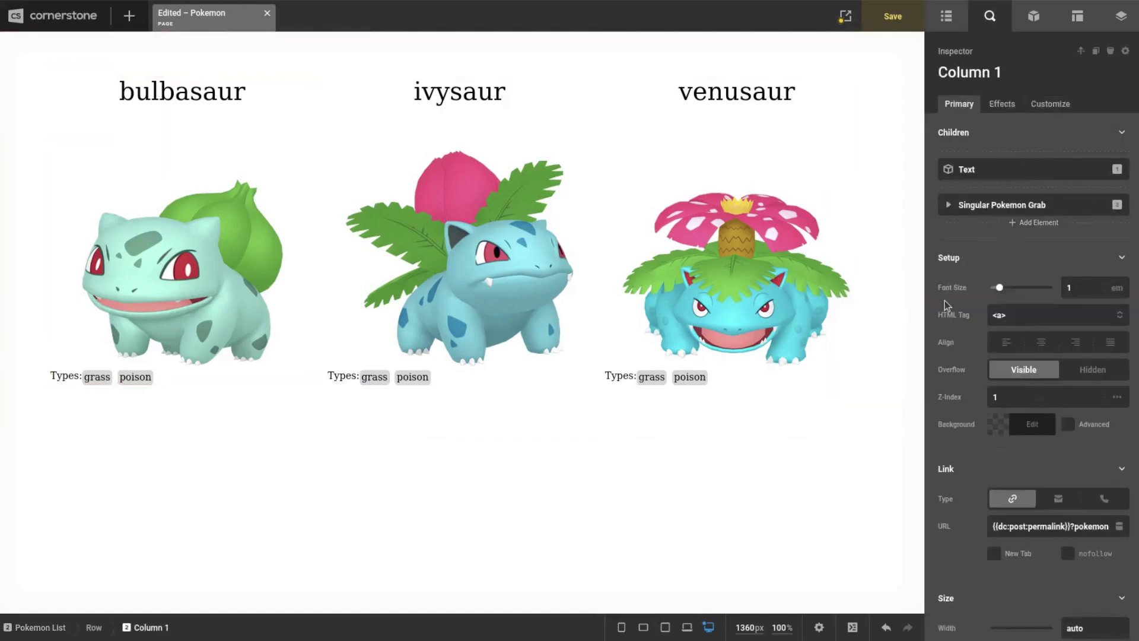
pyautogui.click(1050, 103)
pyautogui.click(1037, 426)
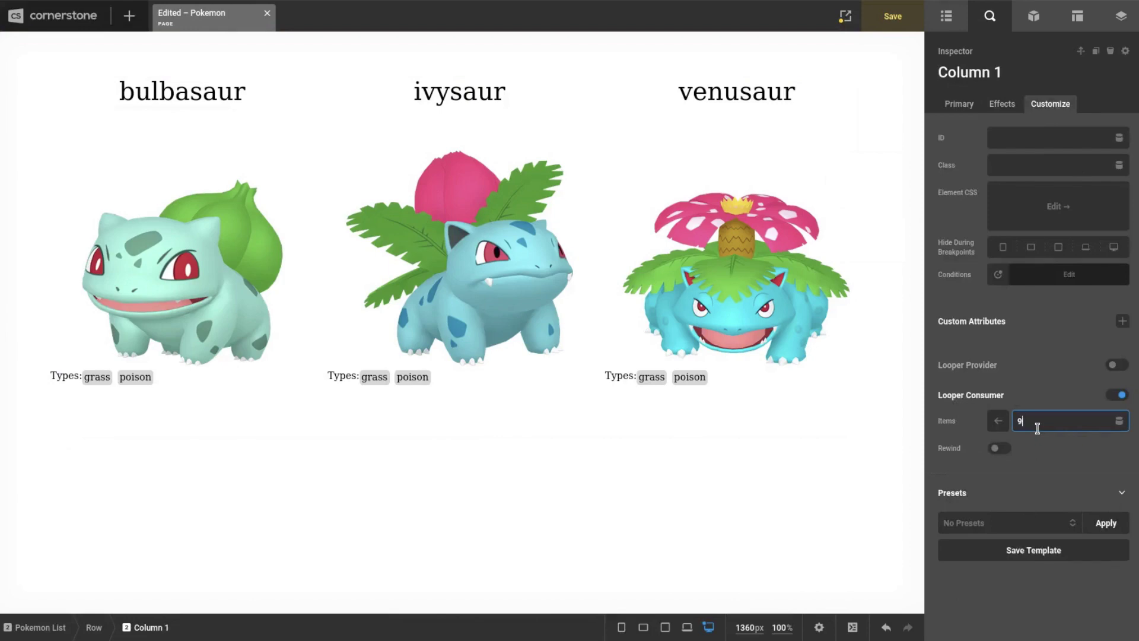
pyautogui.write('9')
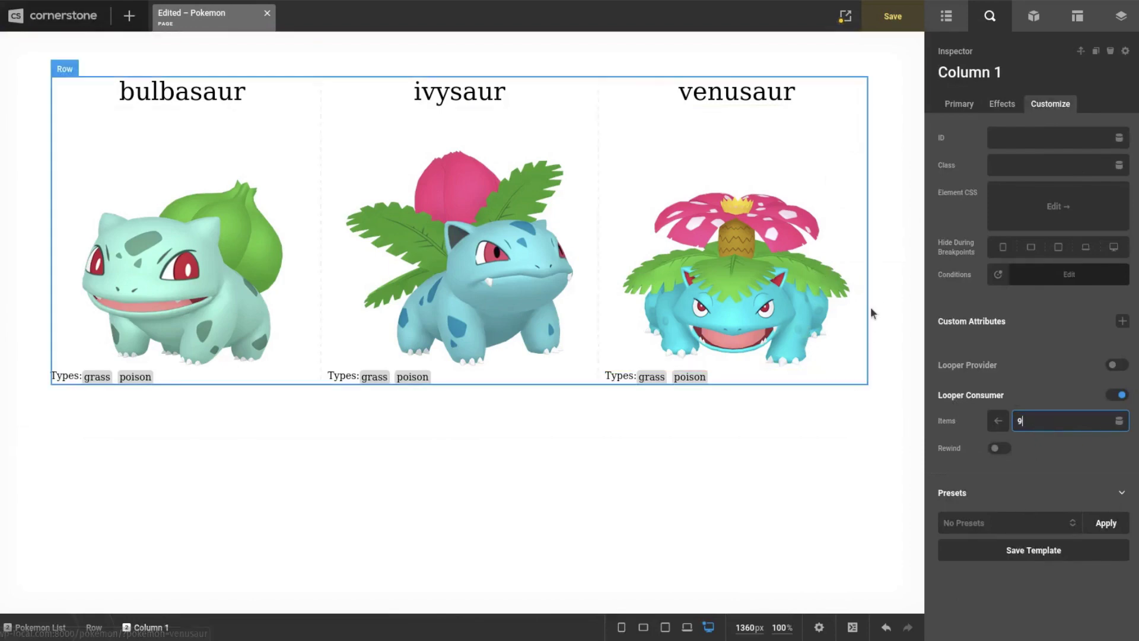
pyautogui.click(960, 469)
# Review the 9-Pokemon grid in the builder and save the page.
pyautogui.scroll(-6, 795, 240)
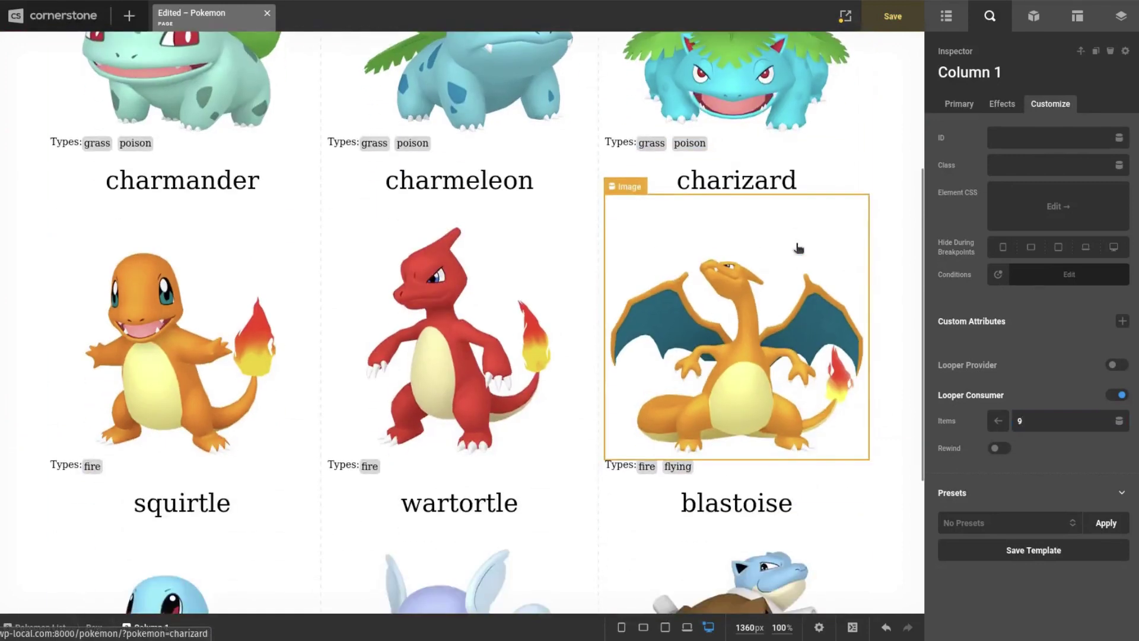
pyautogui.scroll(-1, 801, 240)
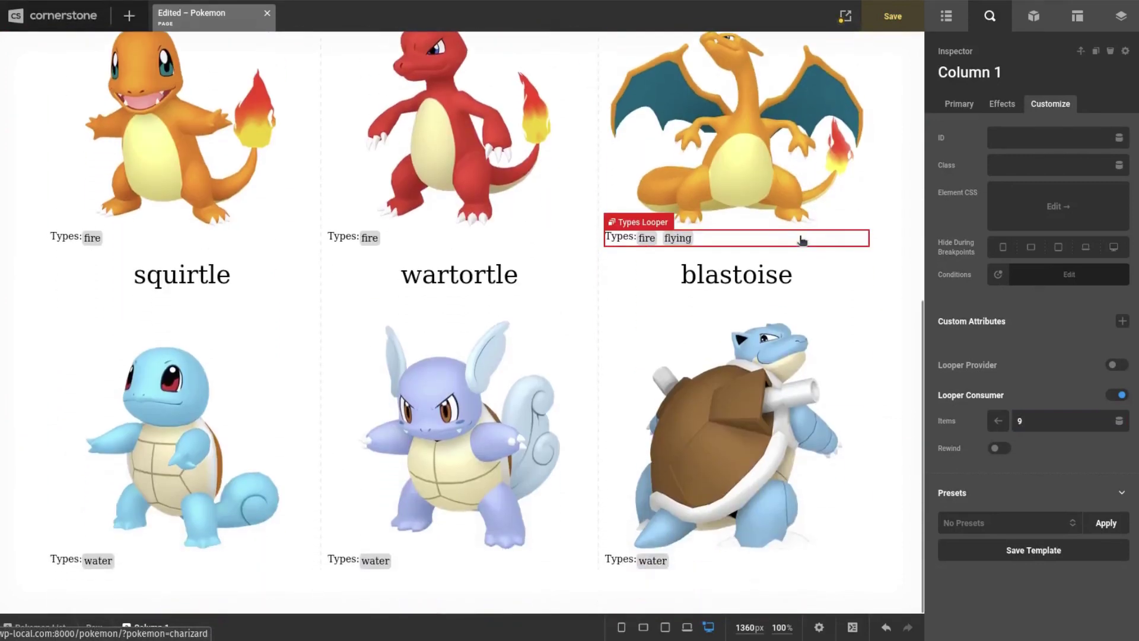
pyautogui.scroll(2, 314, 431)
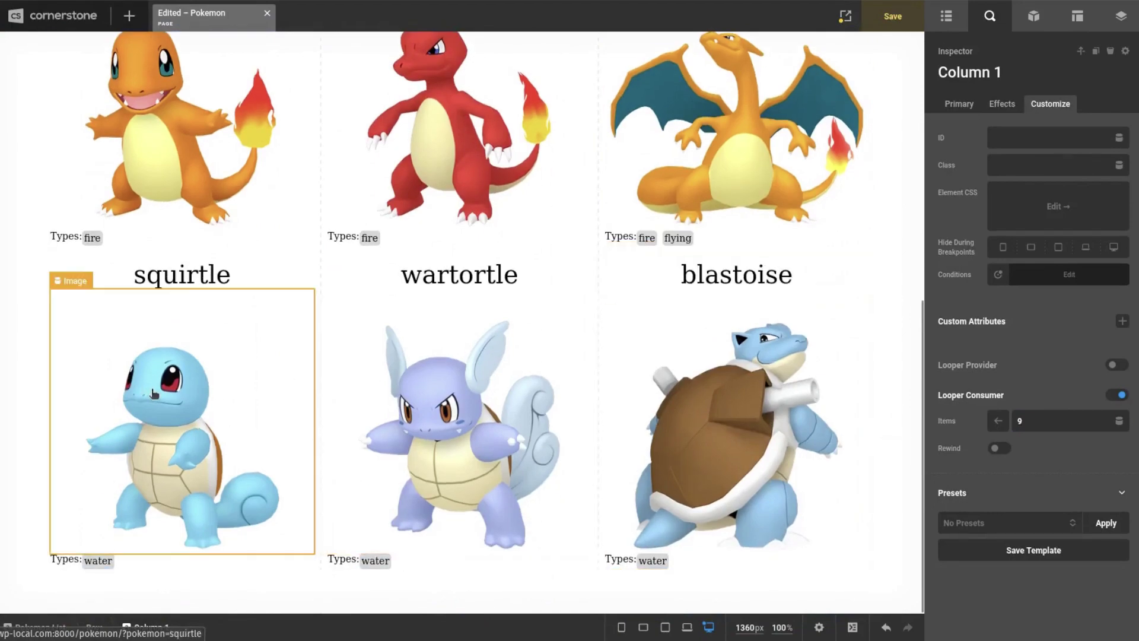
pyautogui.scroll(7, 293, 387)
pyautogui.click(893, 16)
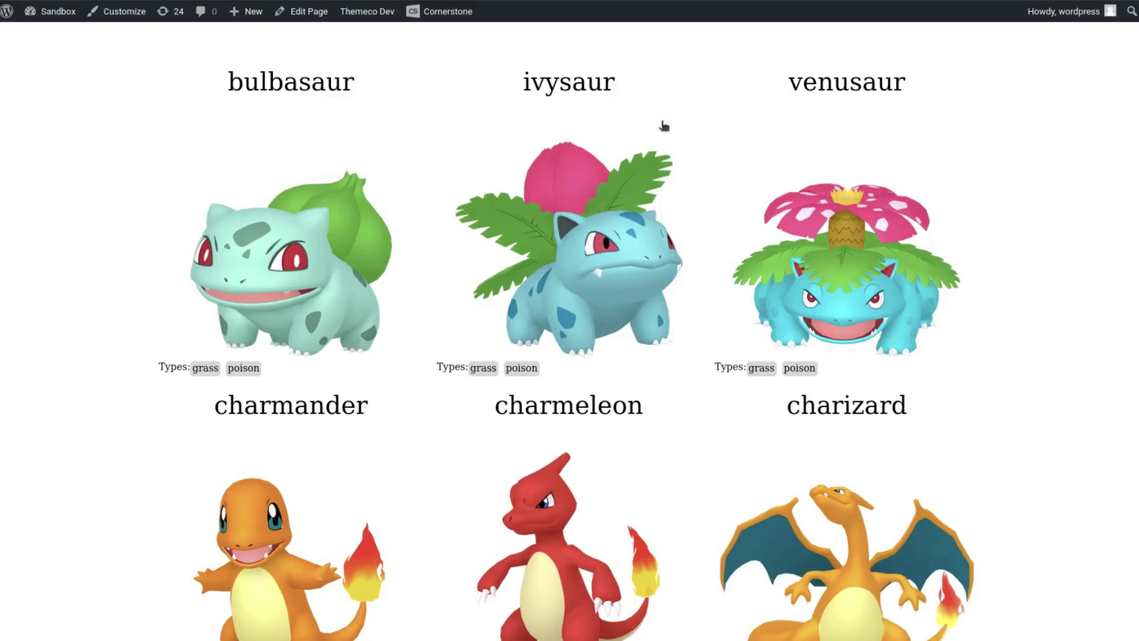
pyautogui.scroll(-5, 661, 122)
pyautogui.click(697, 241)
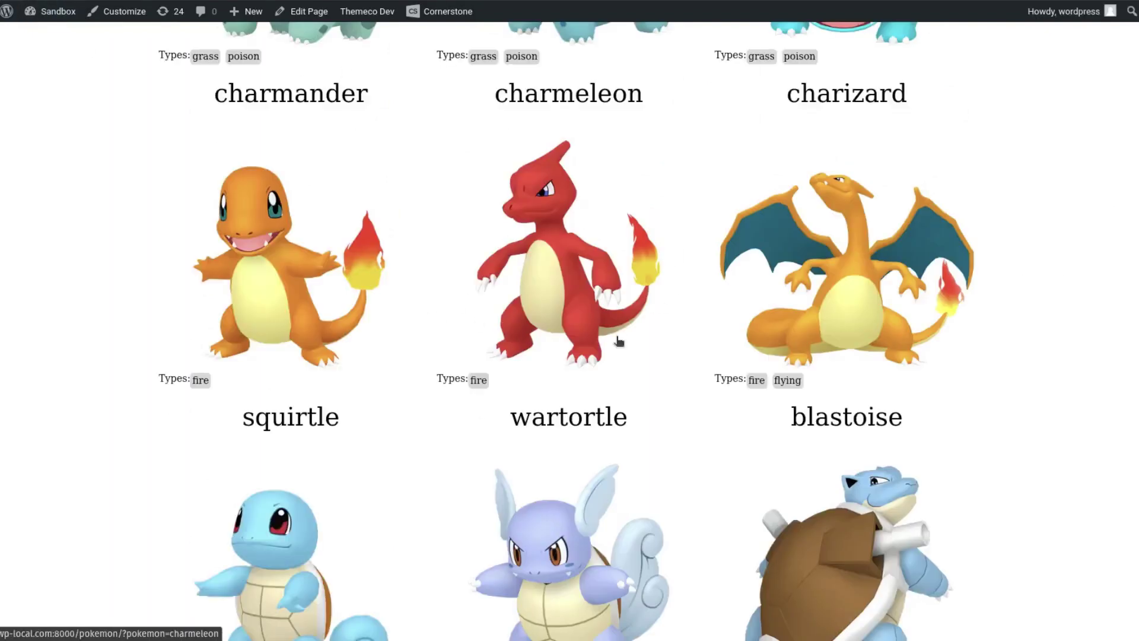
pyautogui.scroll(3, 386, 287)
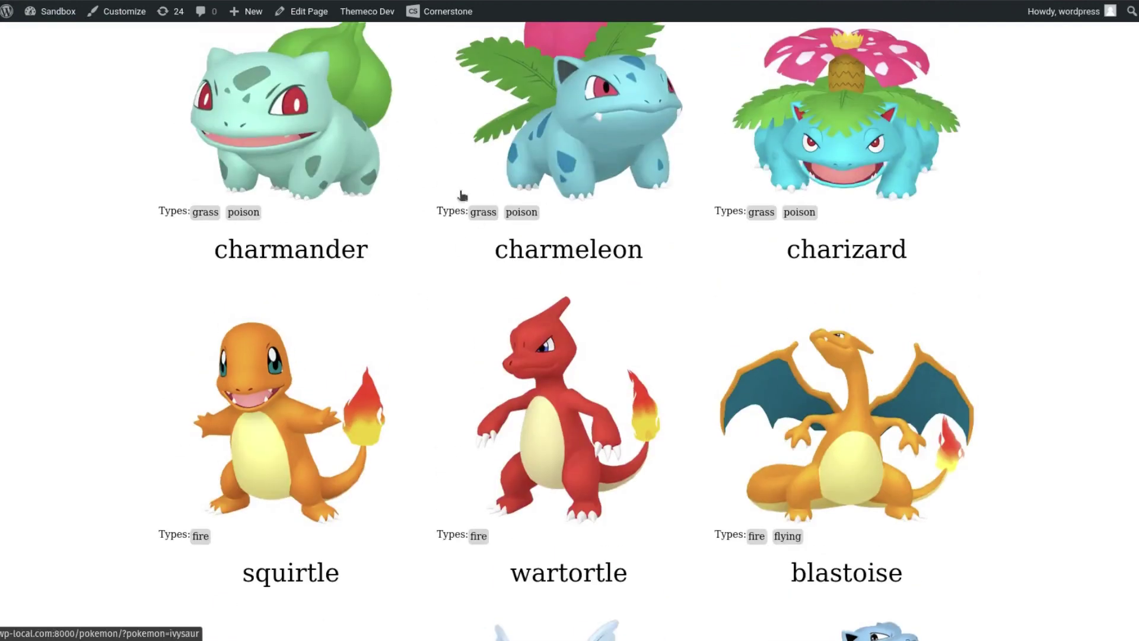
pyautogui.scroll(3, 462, 196)
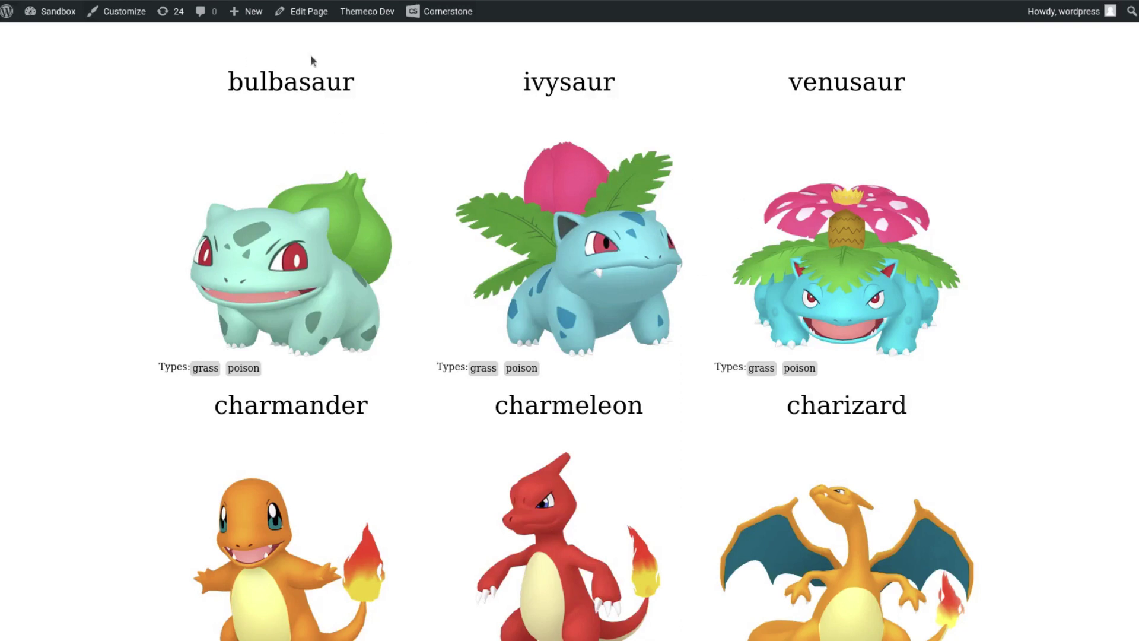
pyautogui.doubleClick(262, 46)
pyautogui.click(220, 52)
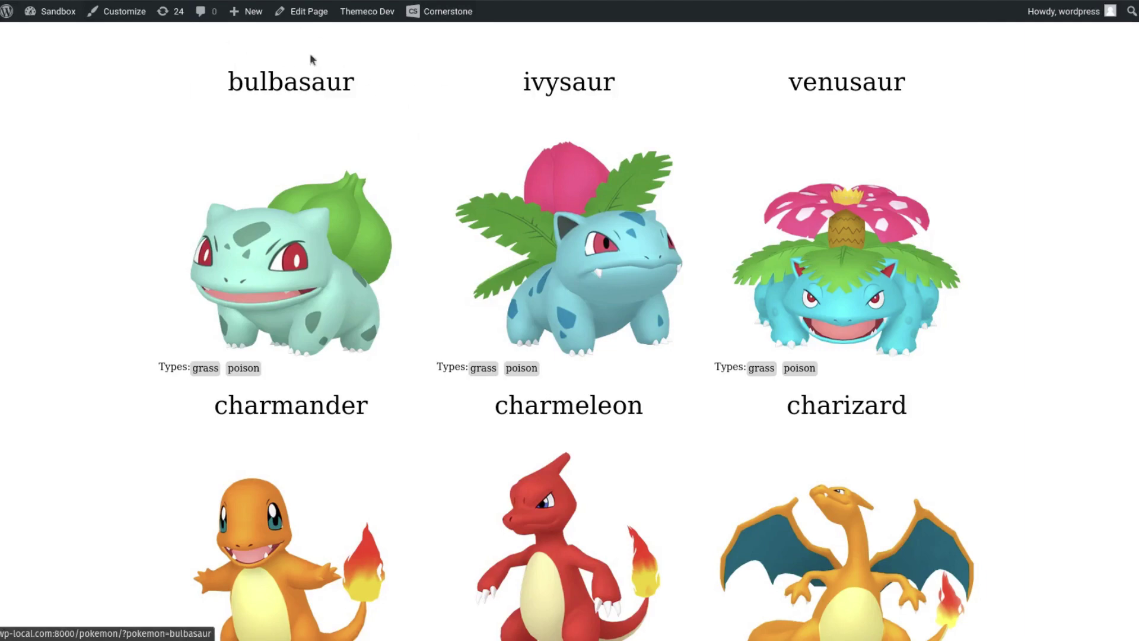
pyautogui.scroll(-4, 1042, 104)
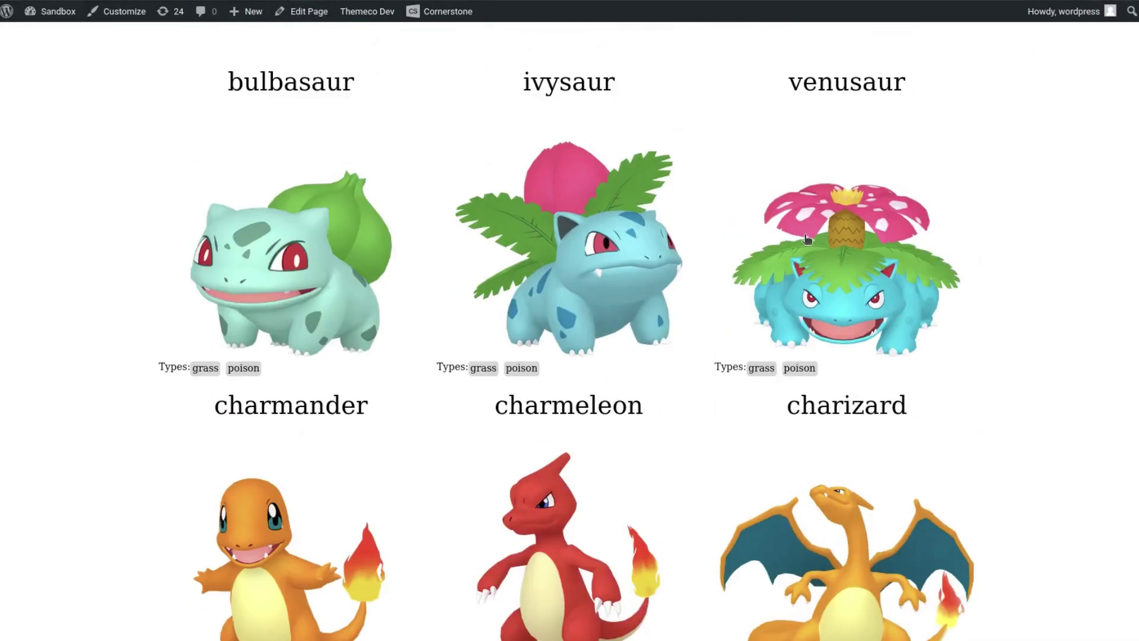
pyautogui.scroll(-5, 806, 238)
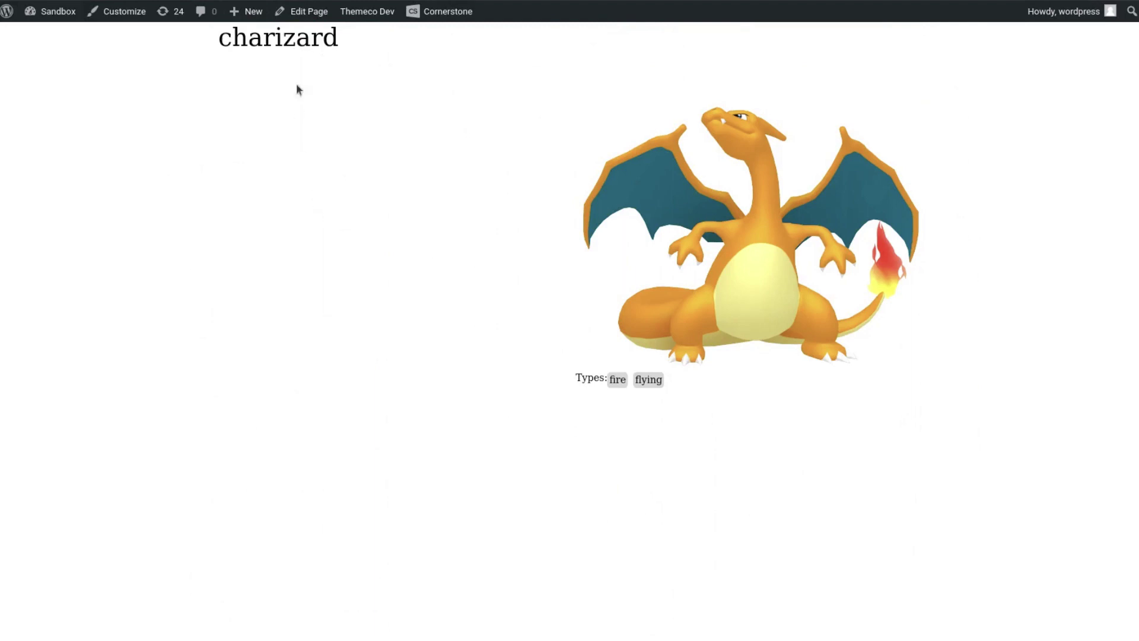
pyautogui.doubleClick(228, 36)
pyautogui.click(262, 93)
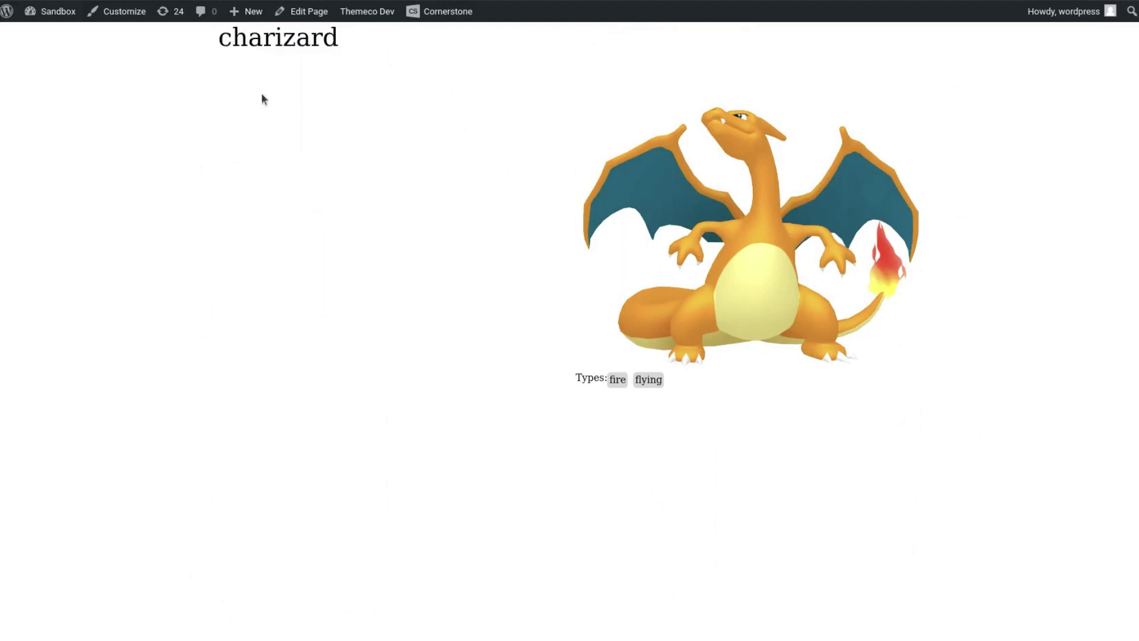